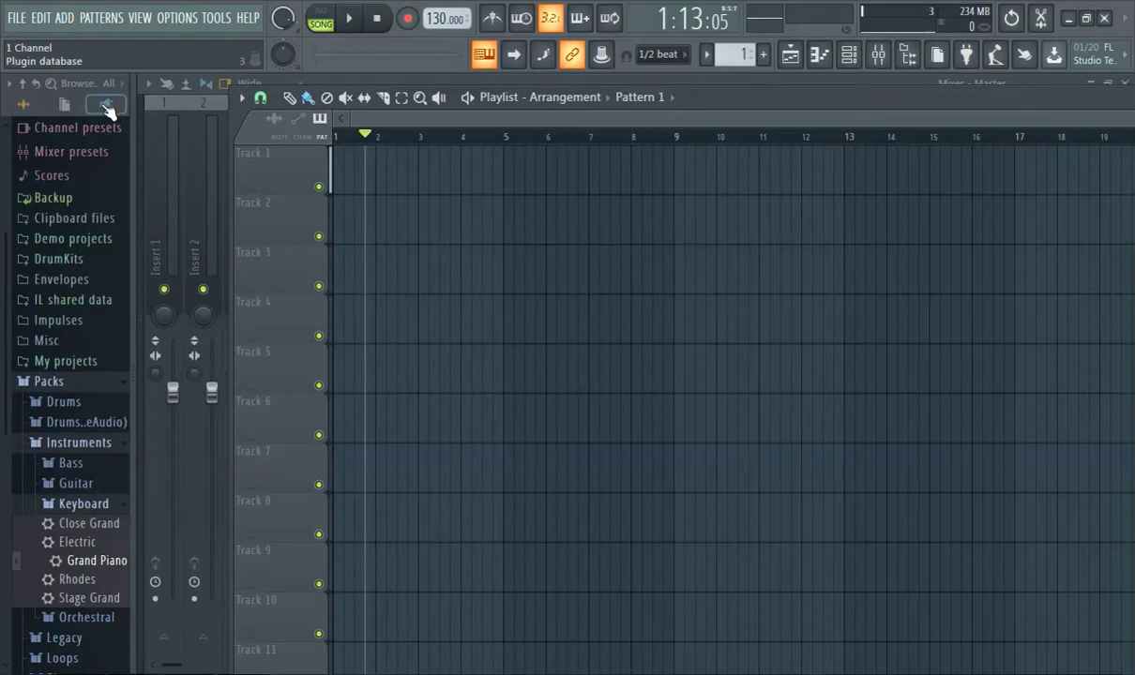
Hide the browser to widen the playlist and bring up the Channel rack
{"action": "left_click", "coordinate": [908, 58]}
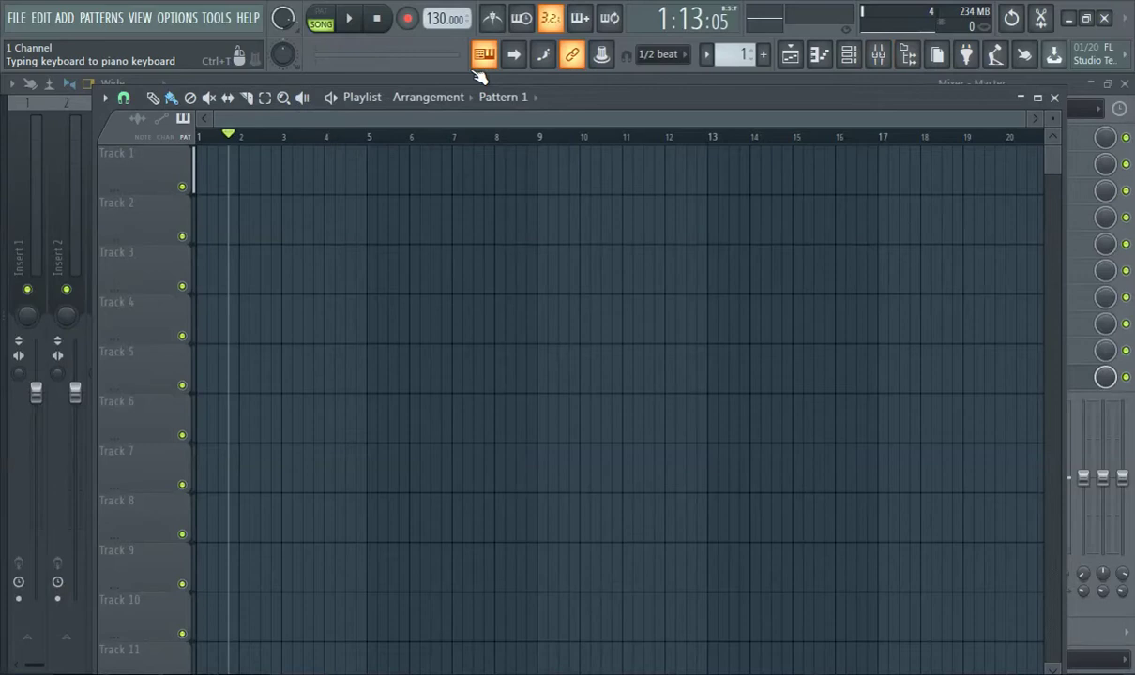
{"action": "left_click", "coordinate": [846, 58]}
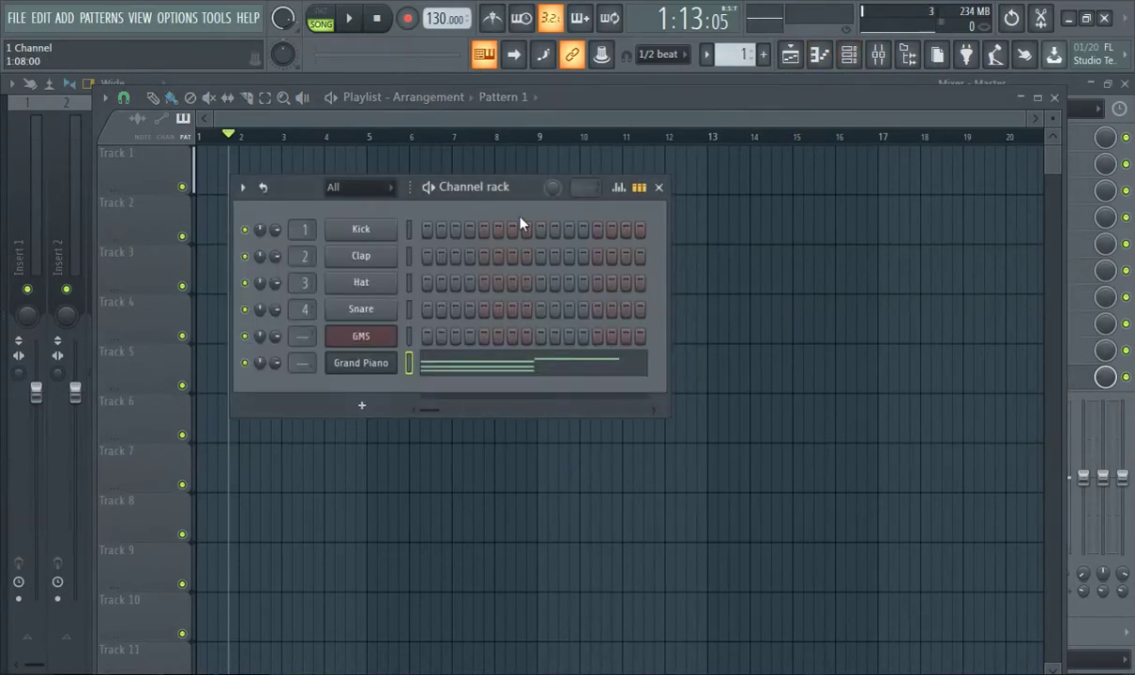
Switch to an empty Pattern 2 and add a GMS synth channel, GMS #2
{"action": "left_click", "coordinate": [763, 55]}
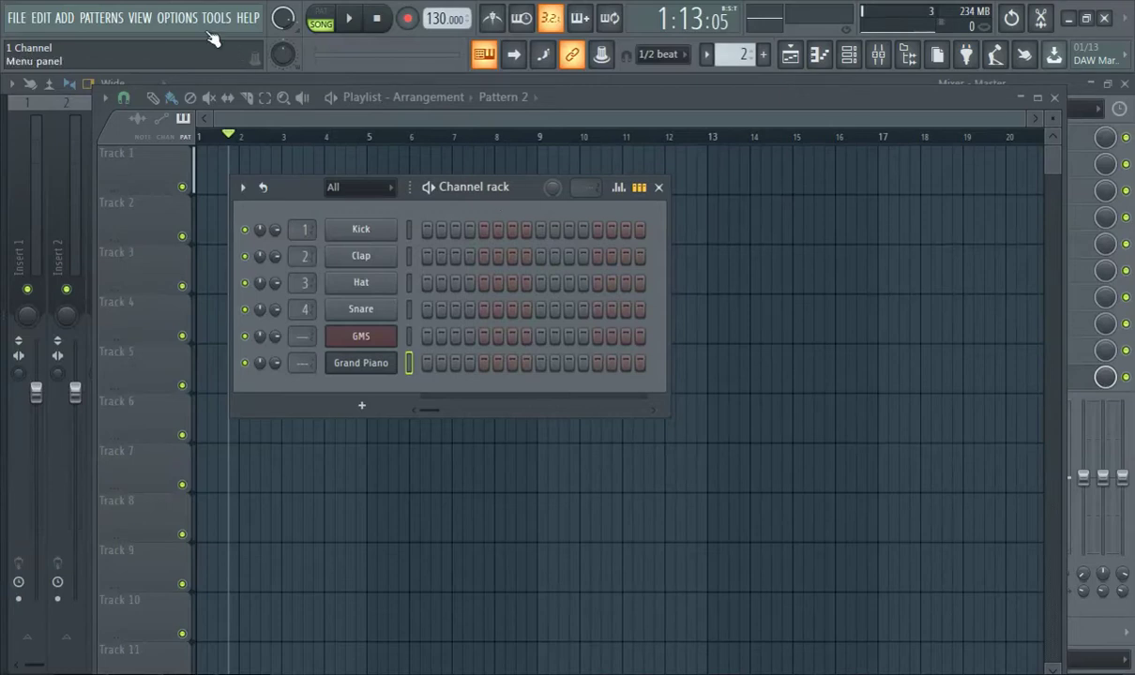
{"action": "left_click", "coordinate": [64, 19]}
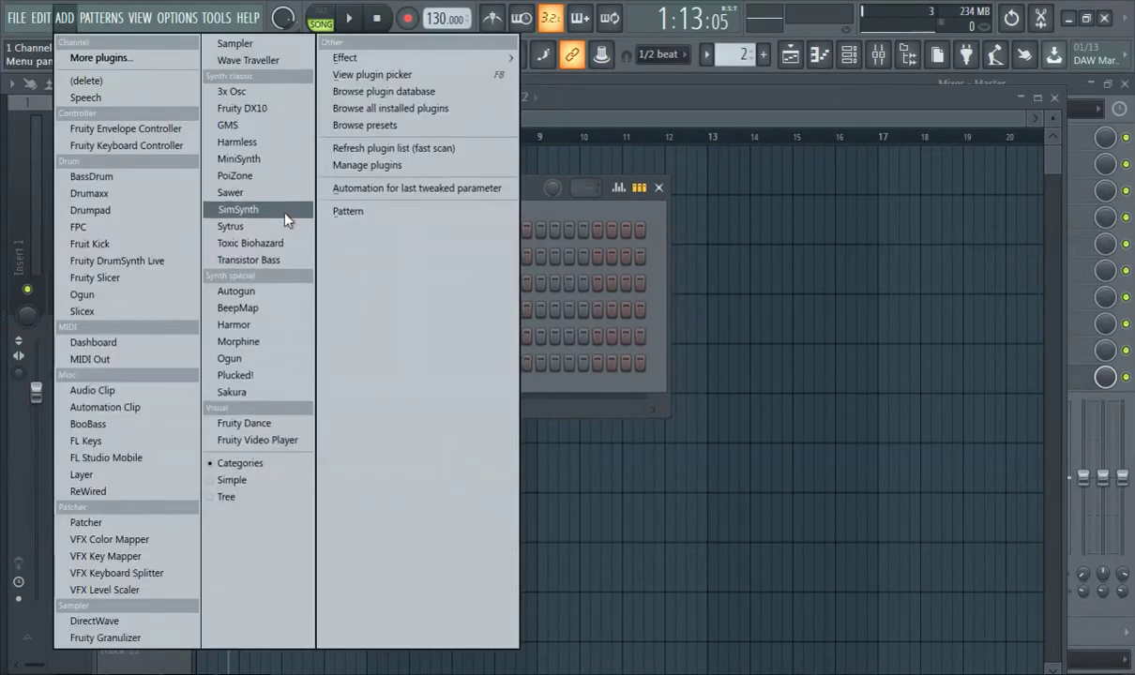
{"action": "left_click", "coordinate": [248, 125]}
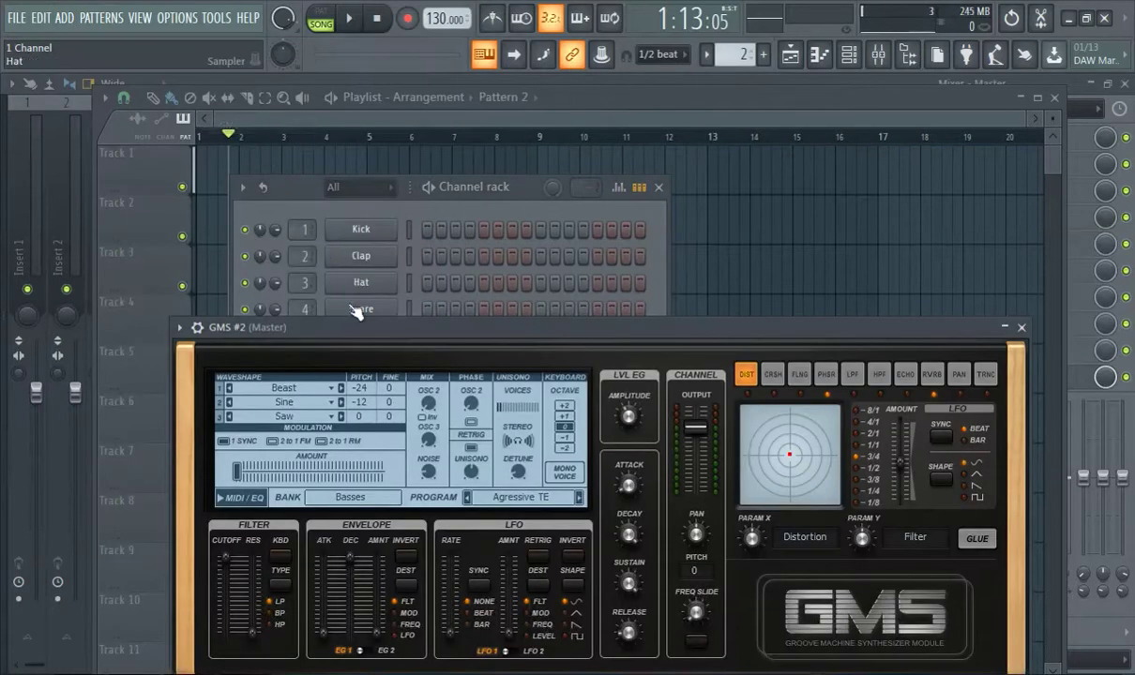
Audition the Pulsar, Pulse TE and Retro Fifth presets from the GMS Pads & Textures bank
{"action": "left_click_drag", "start_coordinate": [381, 330], "coordinate": [354, 133]}
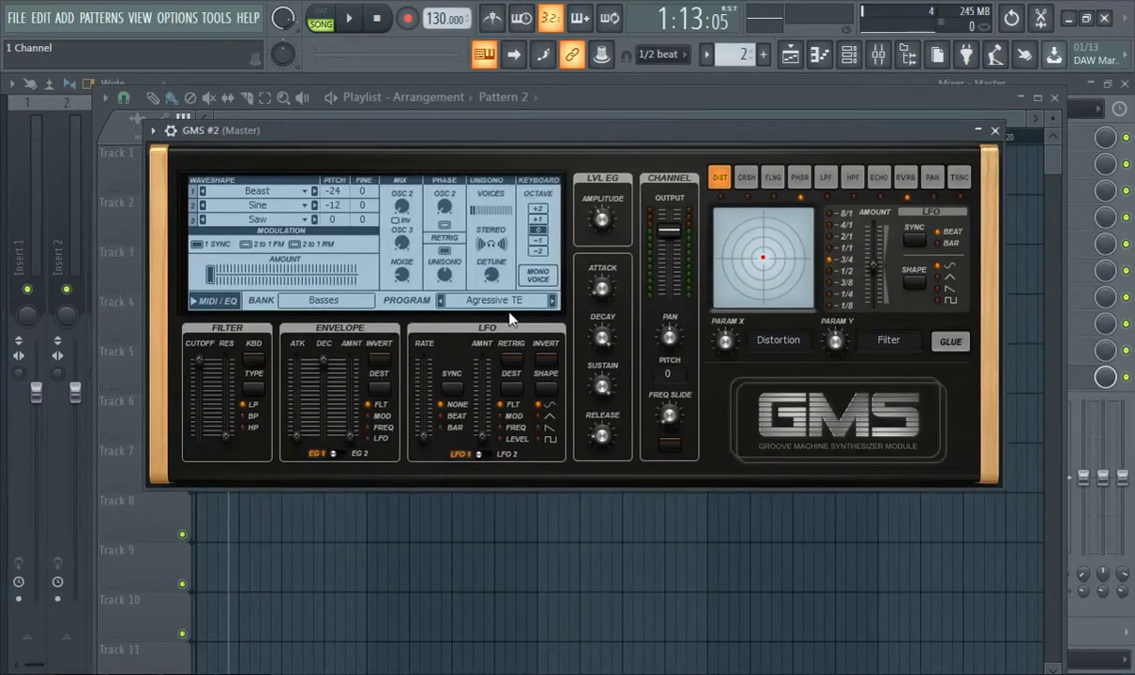
{"action": "left_click", "coordinate": [346, 300]}
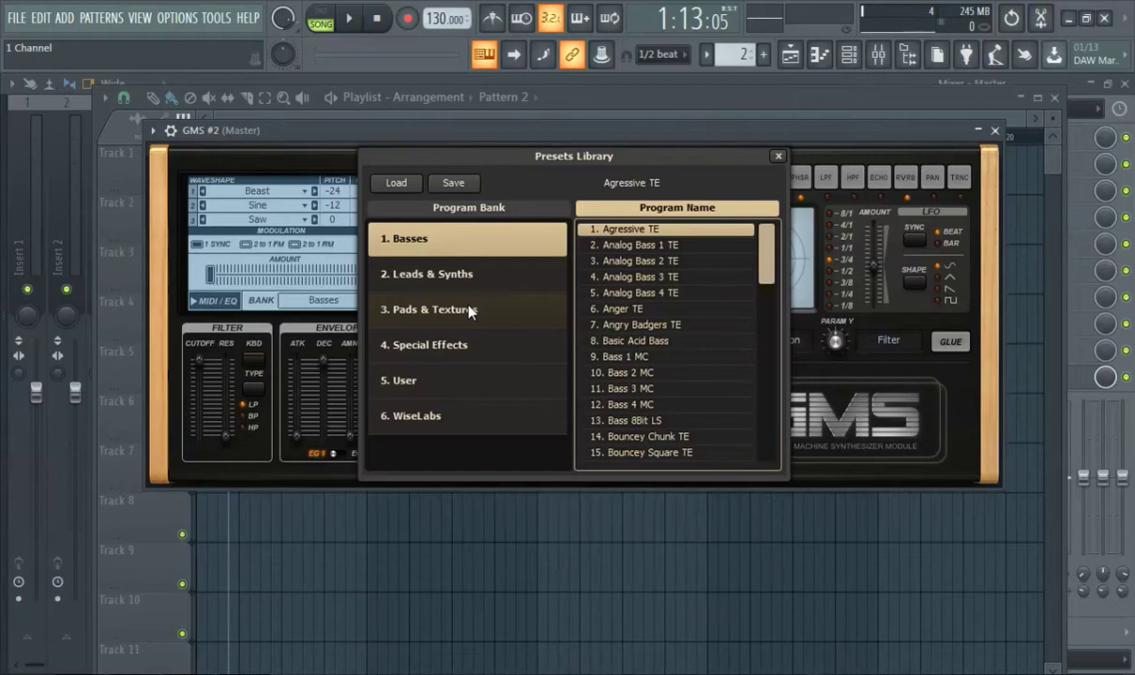
{"action": "left_click", "coordinate": [471, 311]}
{"action": "scroll", "coordinate": [645, 324], "scroll_direction": "down", "scroll_amount": 4}
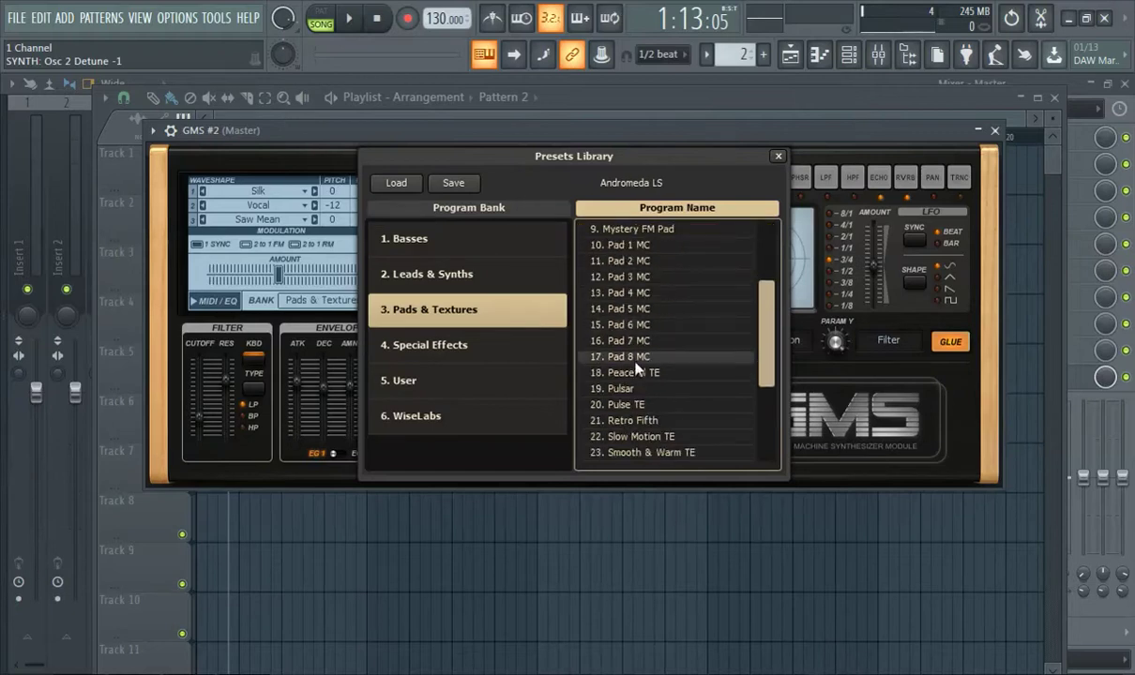
{"action": "left_click", "coordinate": [622, 389]}
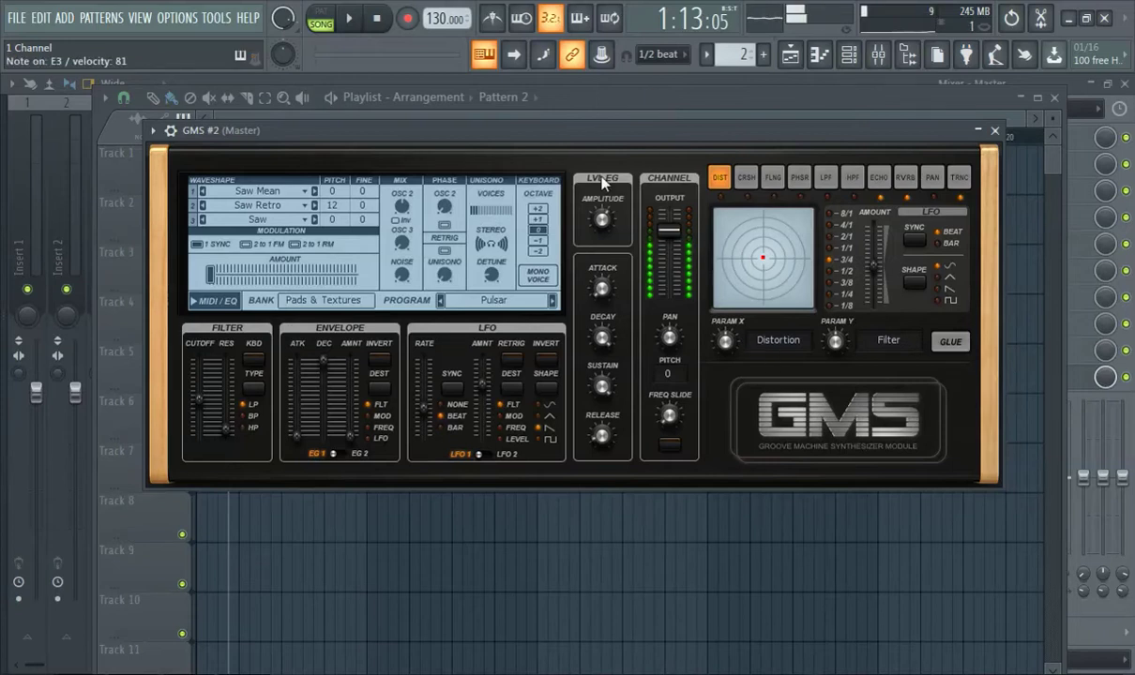
{"action": "left_click", "coordinate": [552, 302]}
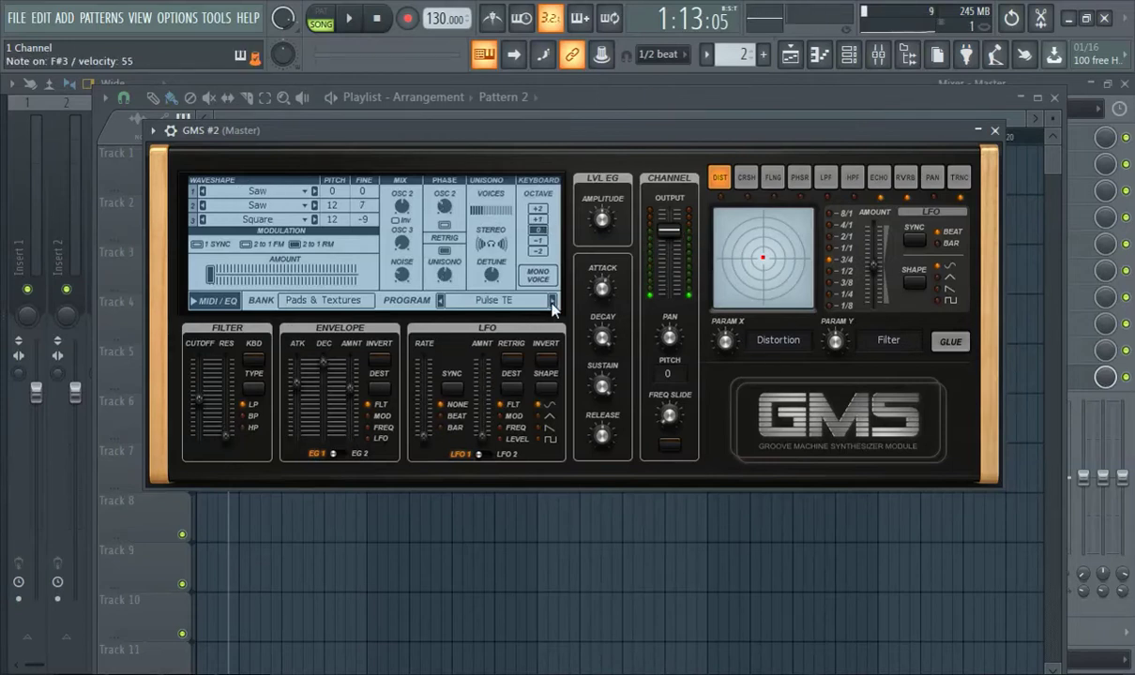
{"action": "left_click", "coordinate": [552, 302]}
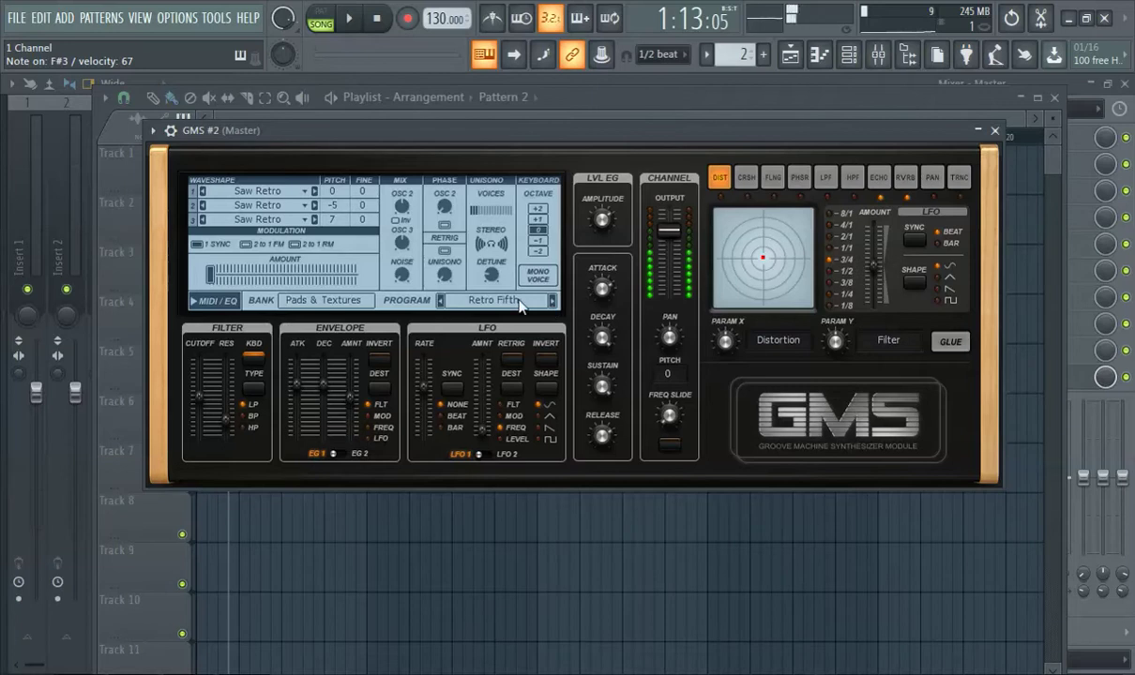
Load the 29. Texture 4 MC preset from Pads & Textures on GMS #2
{"action": "left_click", "coordinate": [495, 298]}
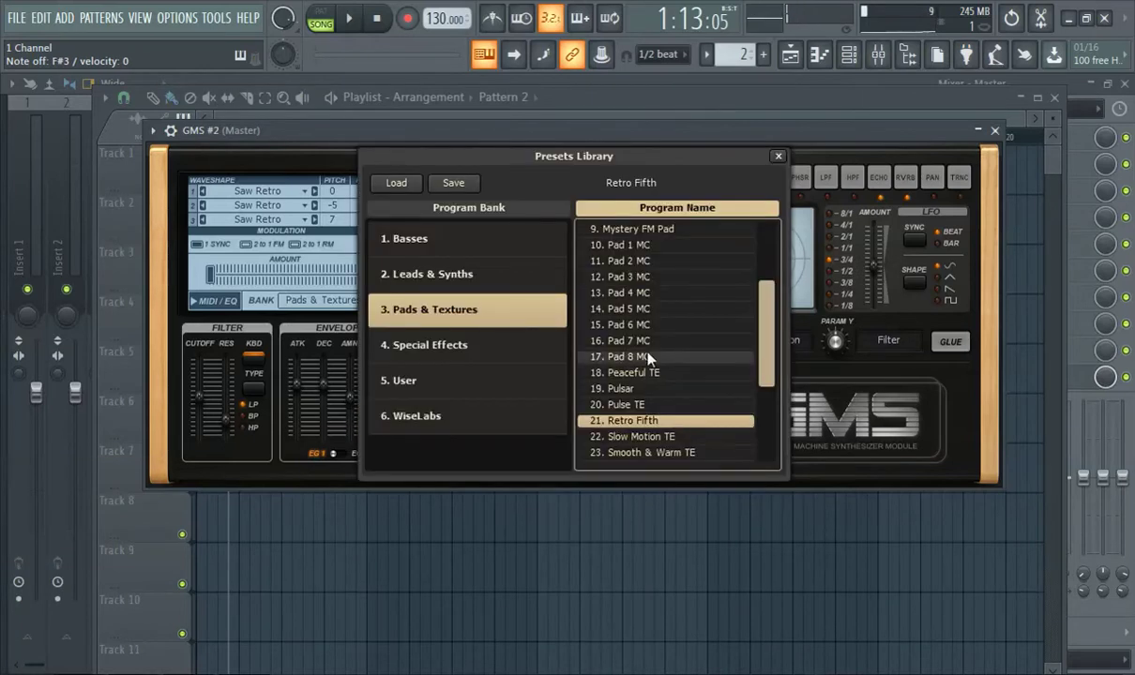
{"action": "scroll", "coordinate": [662, 371], "scroll_direction": "down", "scroll_amount": 4}
{"action": "left_click", "coordinate": [658, 390]}
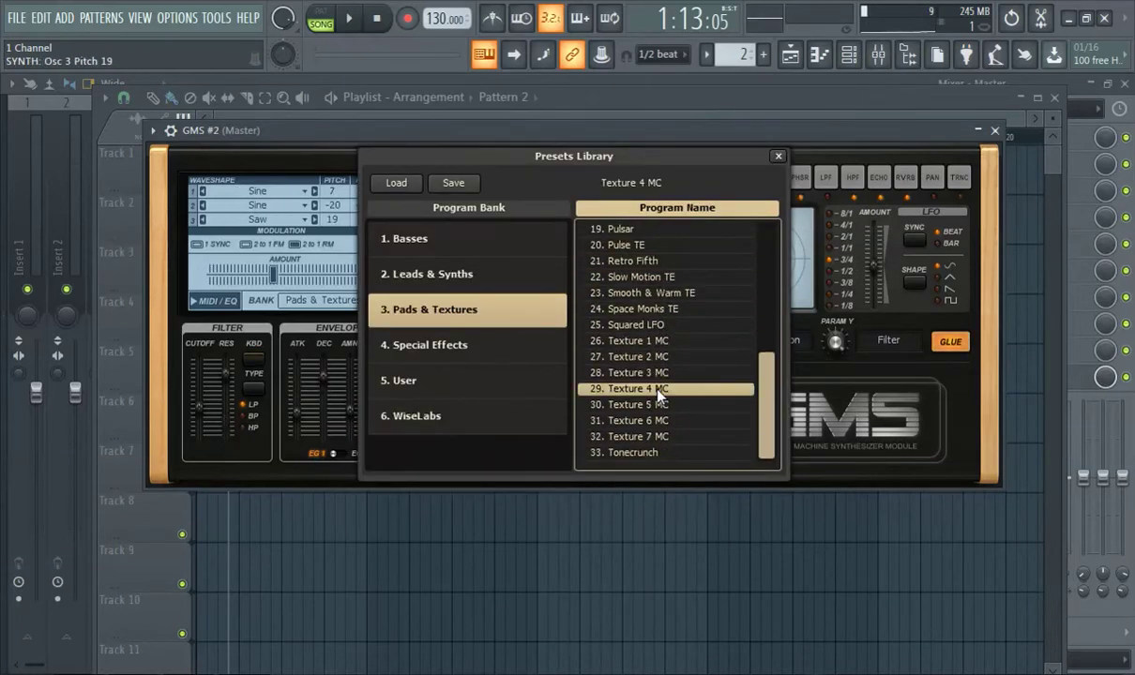
{"action": "right_click", "coordinate": [433, 20]}
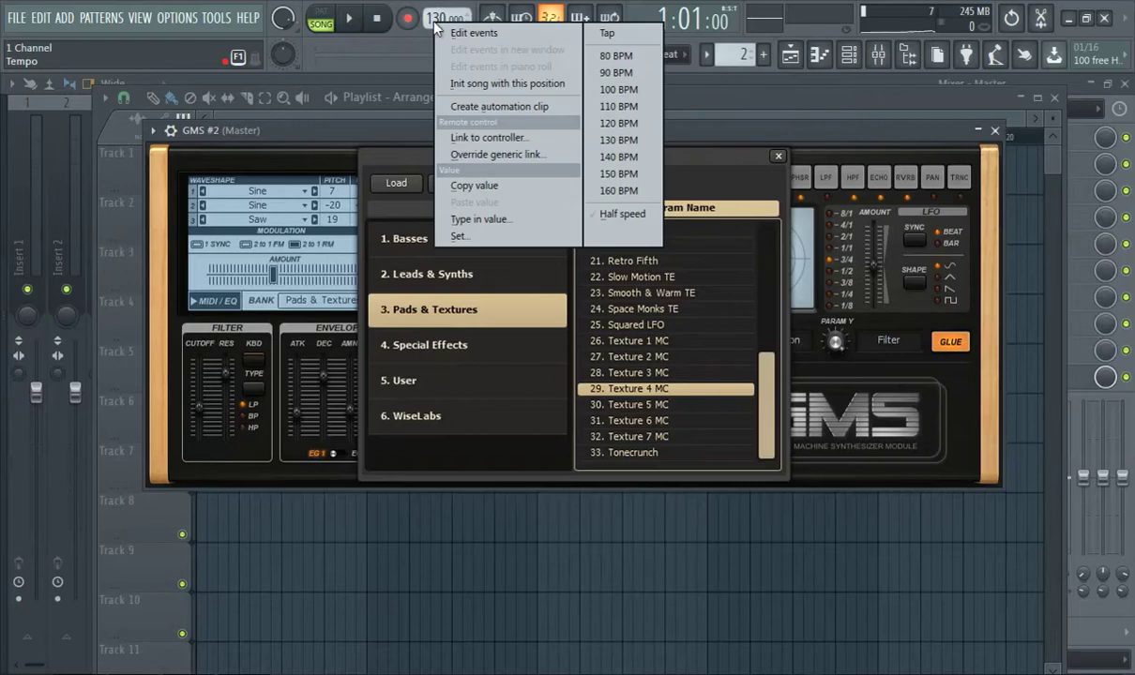
Pick 140 BPM from the tempo display's context menu
{"action": "left_click", "coordinate": [641, 158]}
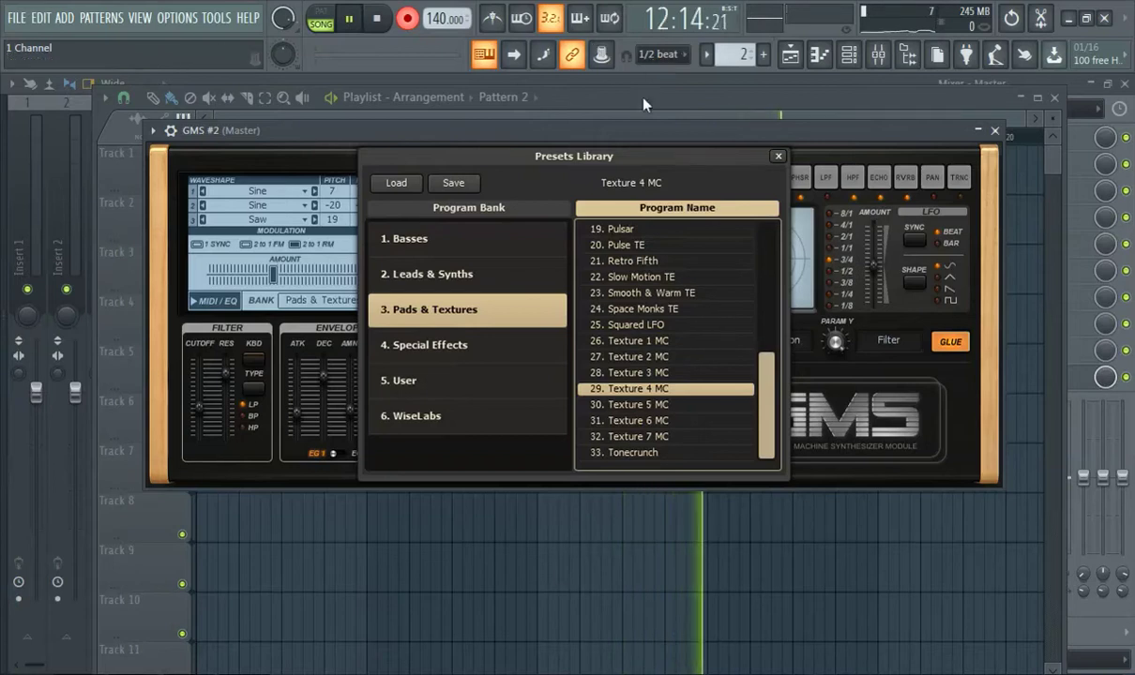
Open Pattern 2 in the Piano roll and delete the second half of the melody notes
{"action": "left_click", "coordinate": [605, 97]}
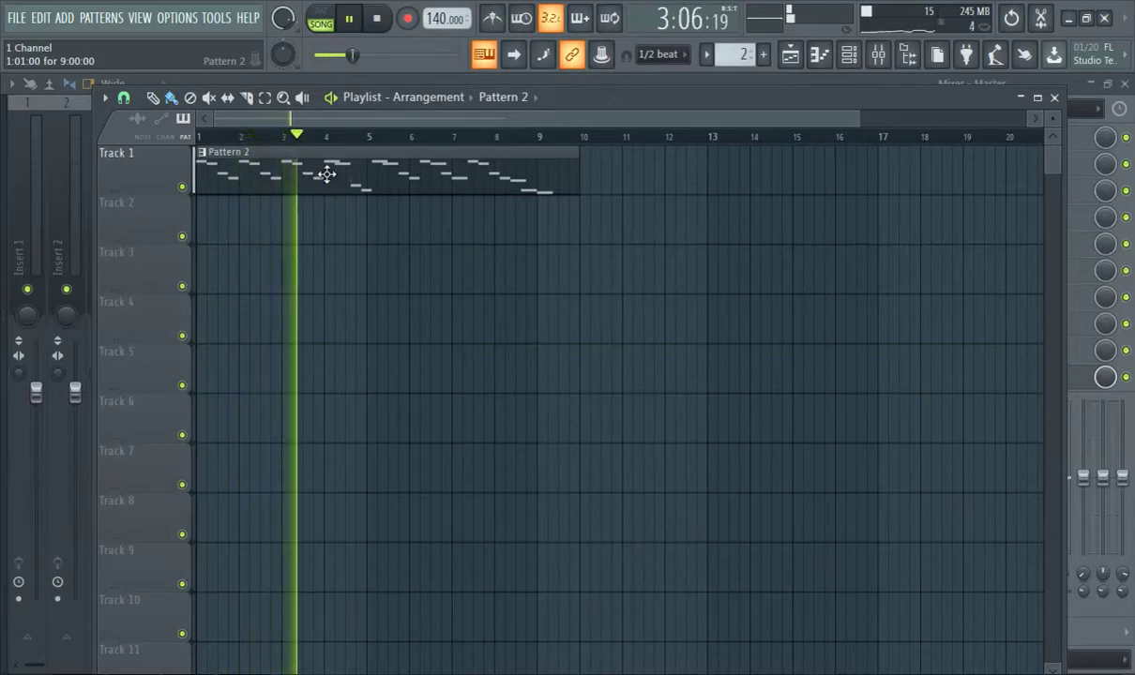
{"action": "double_click", "coordinate": [354, 178]}
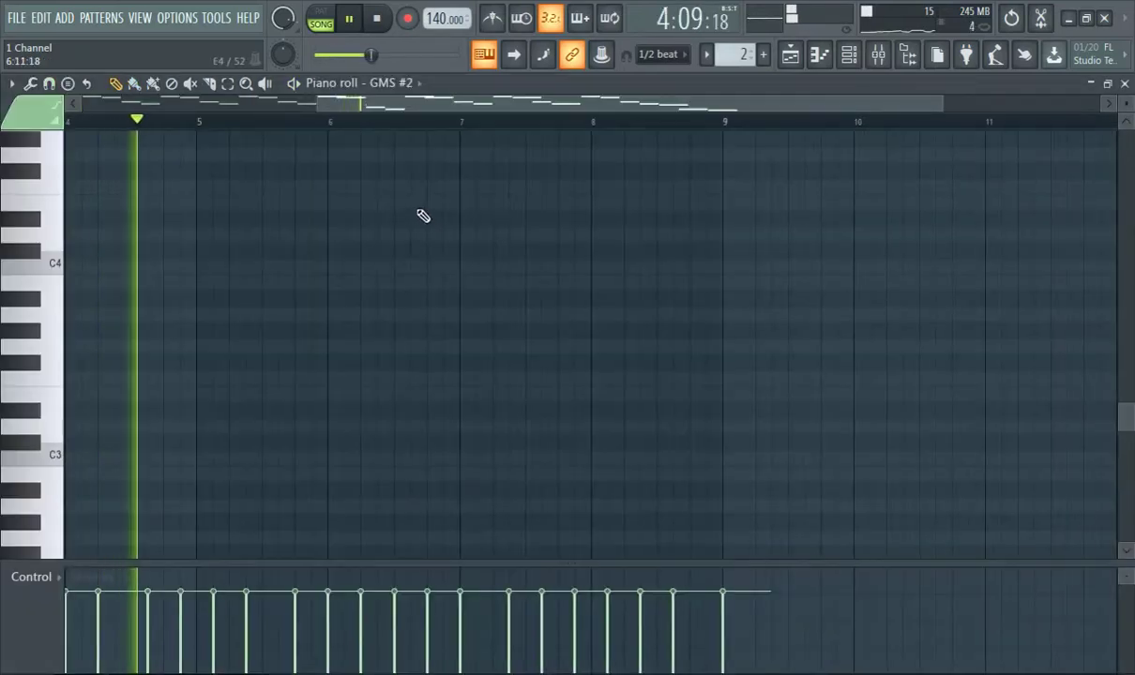
{"action": "scroll", "coordinate": [300, 112], "scroll_direction": "down", "scroll_amount": 2}
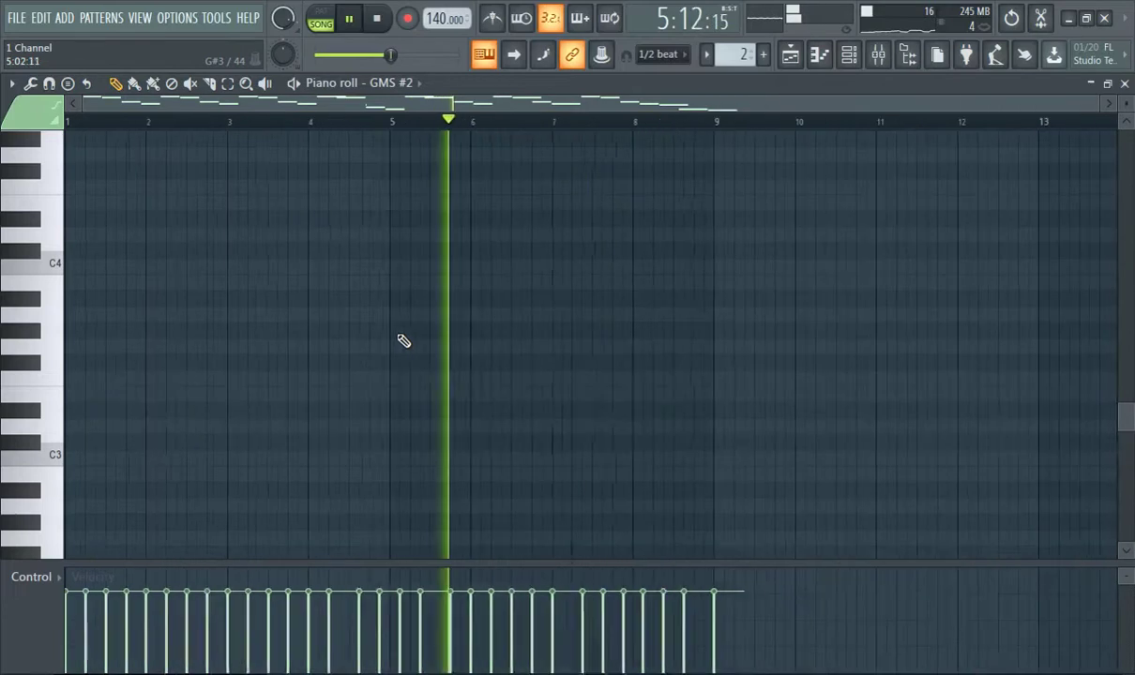
{"action": "scroll", "coordinate": [484, 311], "scroll_direction": "up", "scroll_amount": 8}
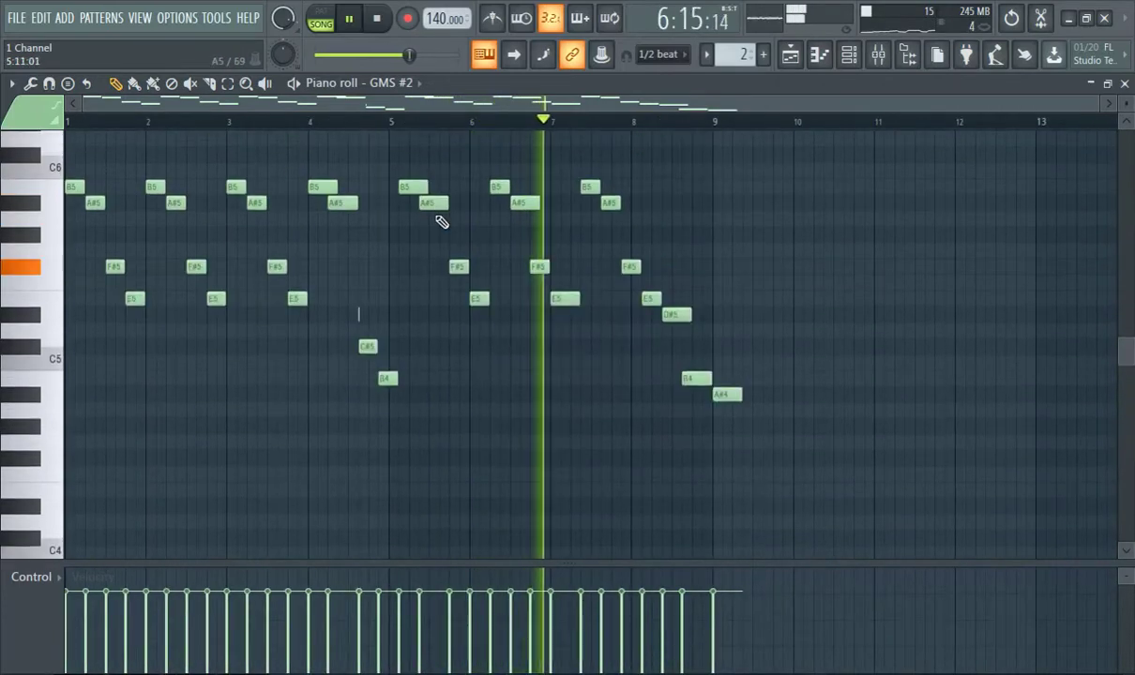
{"action": "left_click", "coordinate": [227, 84]}
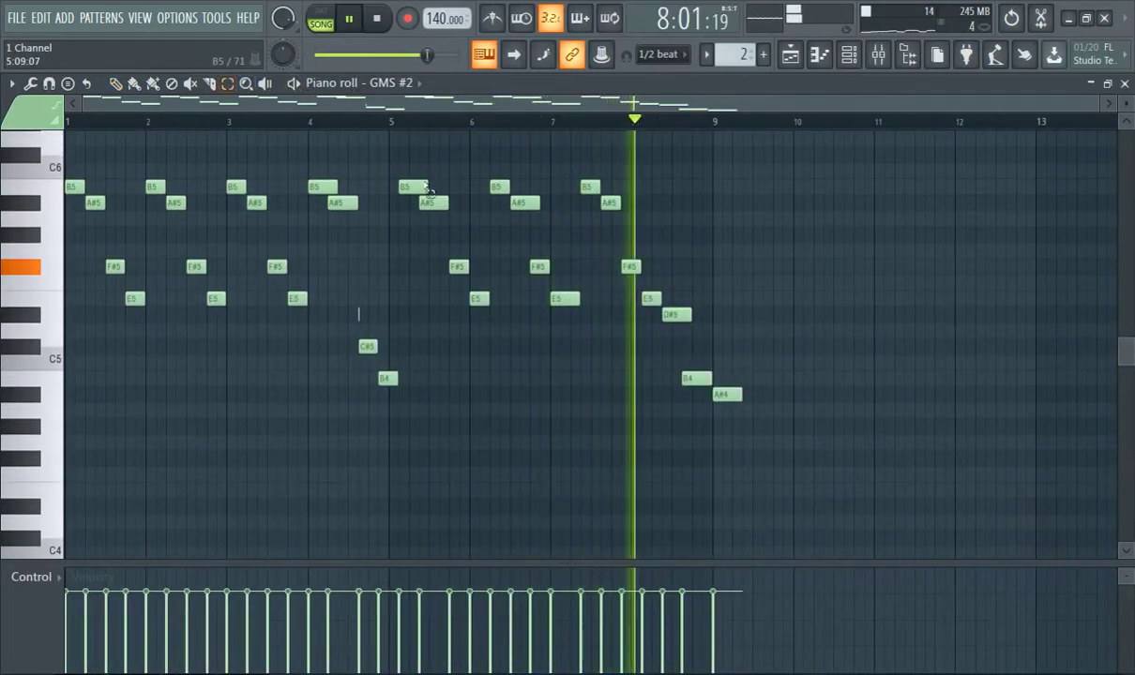
{"action": "left_click_drag", "start_coordinate": [395, 147], "coordinate": [806, 466]}
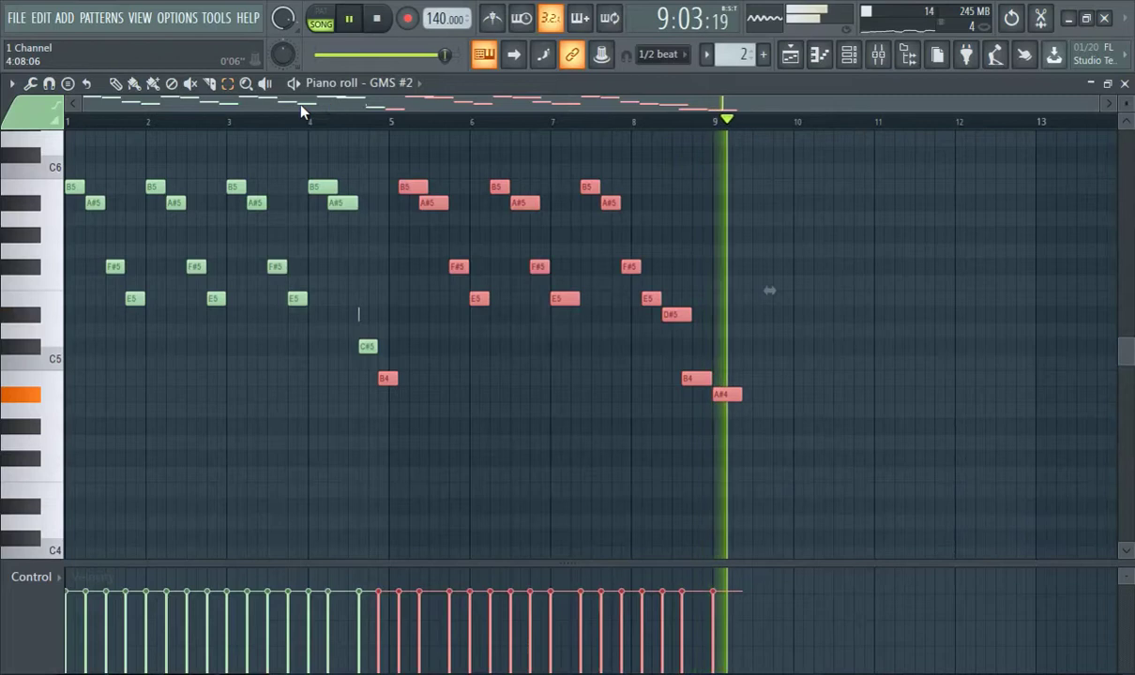
{"action": "left_click_drag", "start_coordinate": [412, 170], "coordinate": [731, 402]}
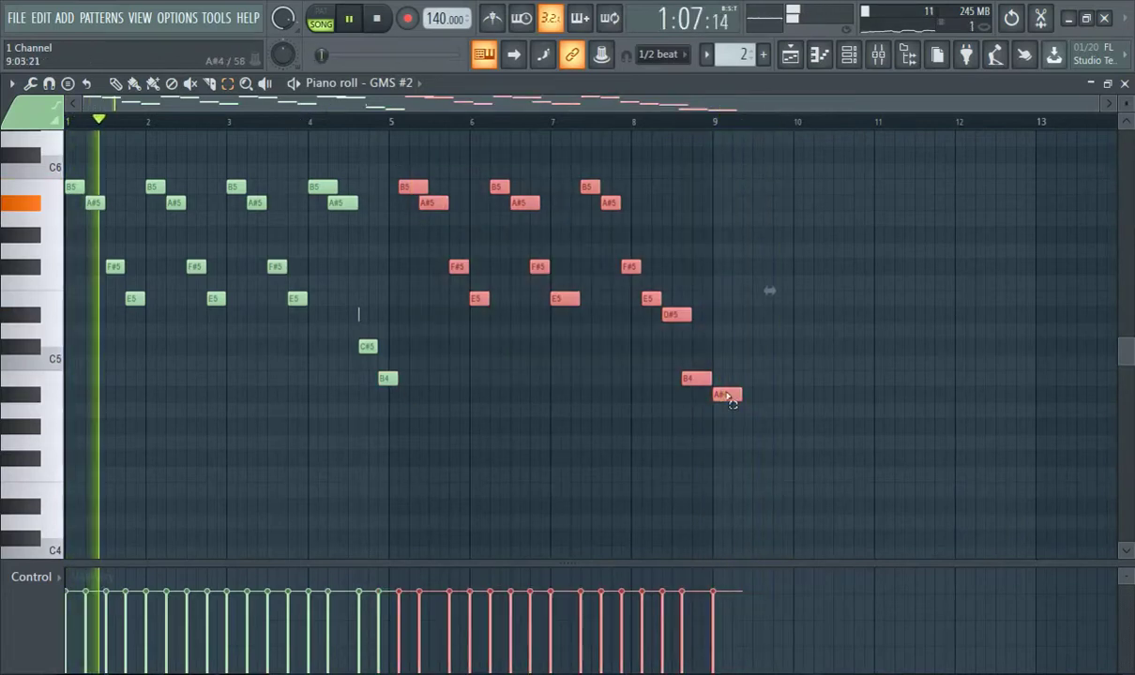
{"action": "key", "text": "Delete"}
Move the closing C#5 and B4 notes one step earlier
{"action": "scroll", "coordinate": [257, 124], "scroll_direction": "up", "scroll_amount": 3}
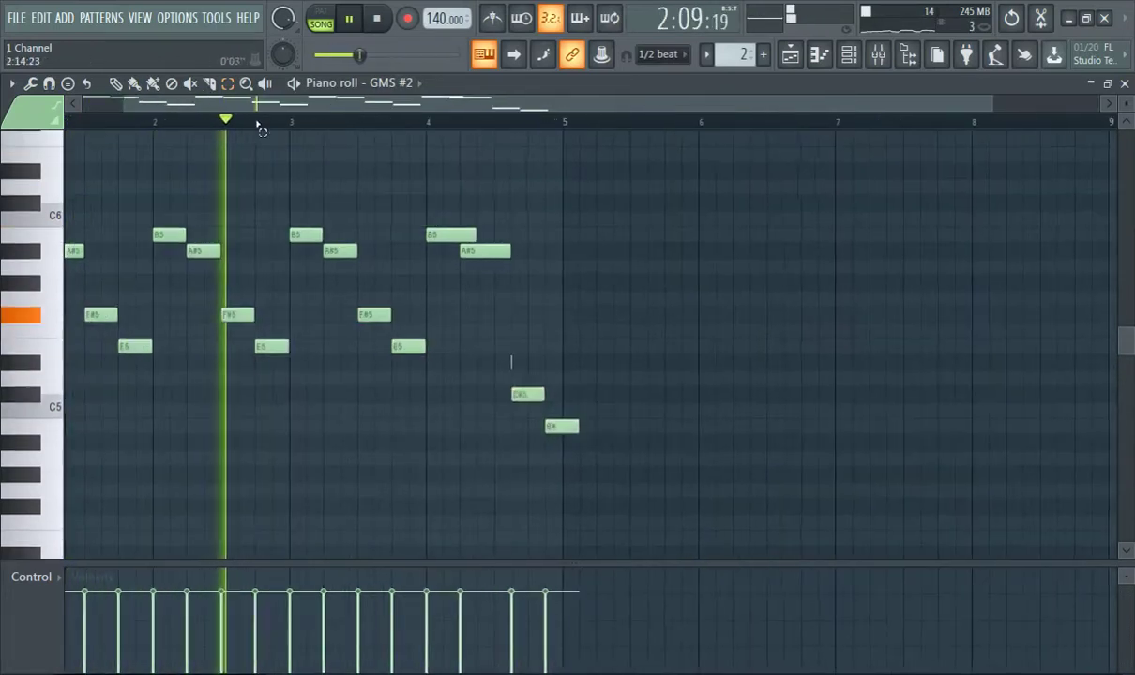
{"action": "scroll", "coordinate": [450, 392], "scroll_direction": "up", "scroll_amount": 2}
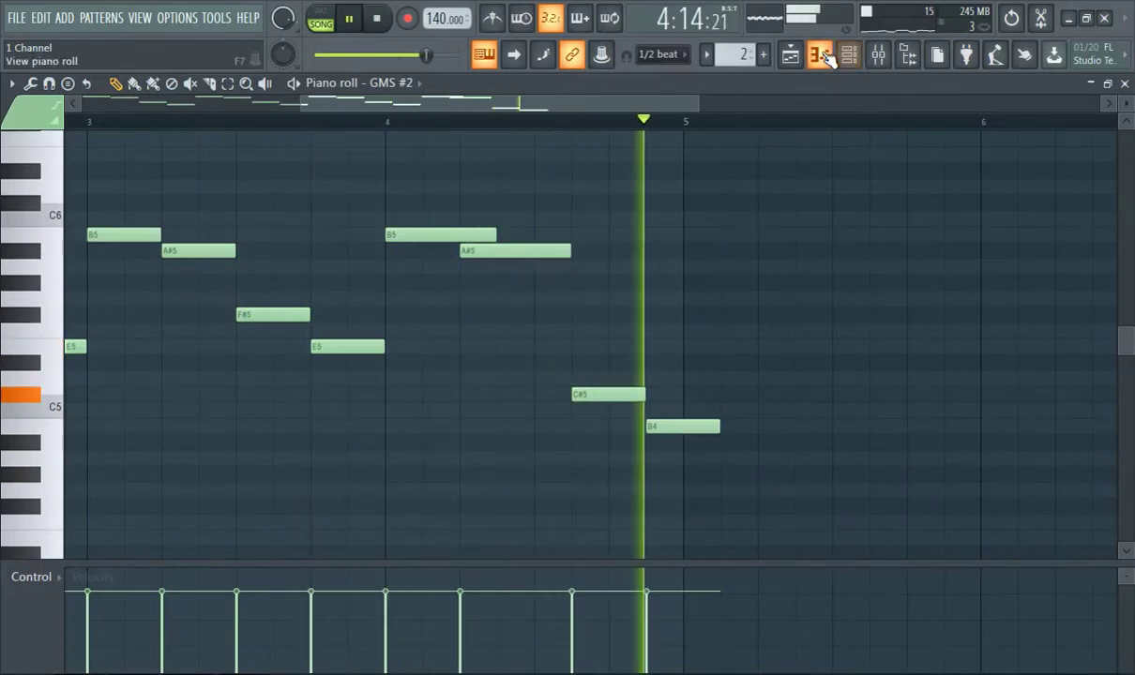
{"action": "left_click_drag", "start_coordinate": [612, 398], "coordinate": [590, 393]}
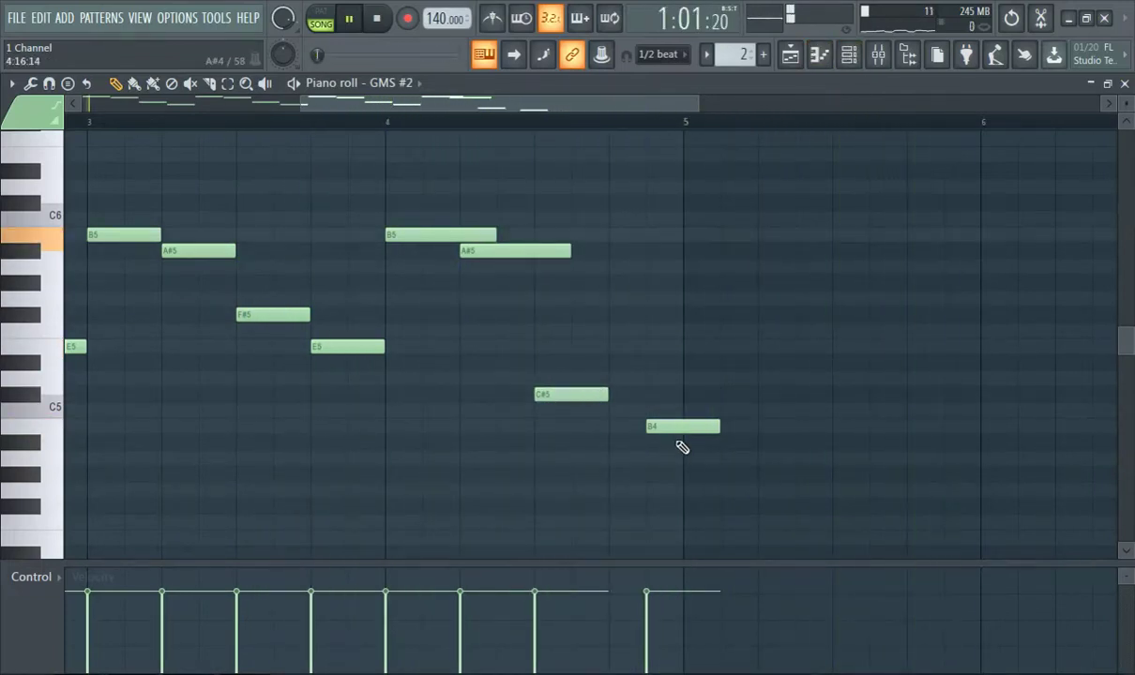
{"action": "left_click_drag", "start_coordinate": [660, 428], "coordinate": [651, 424]}
{"action": "scroll", "coordinate": [535, 362], "scroll_direction": "down", "scroll_amount": 3}
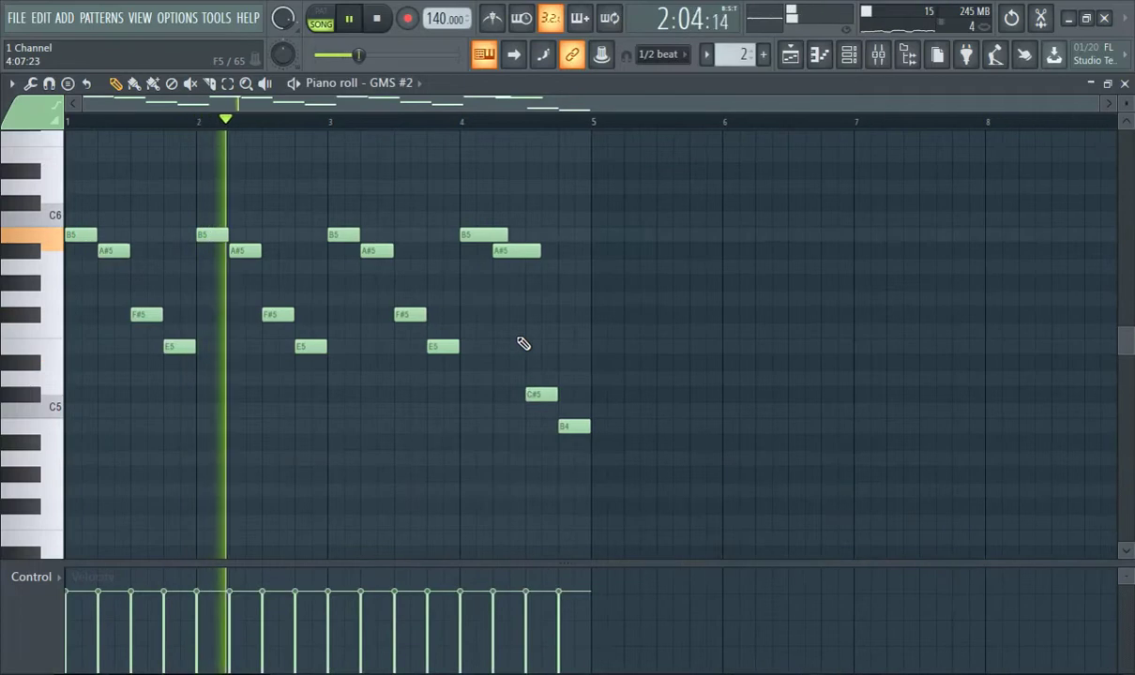
{"action": "left_click", "coordinate": [790, 54]}
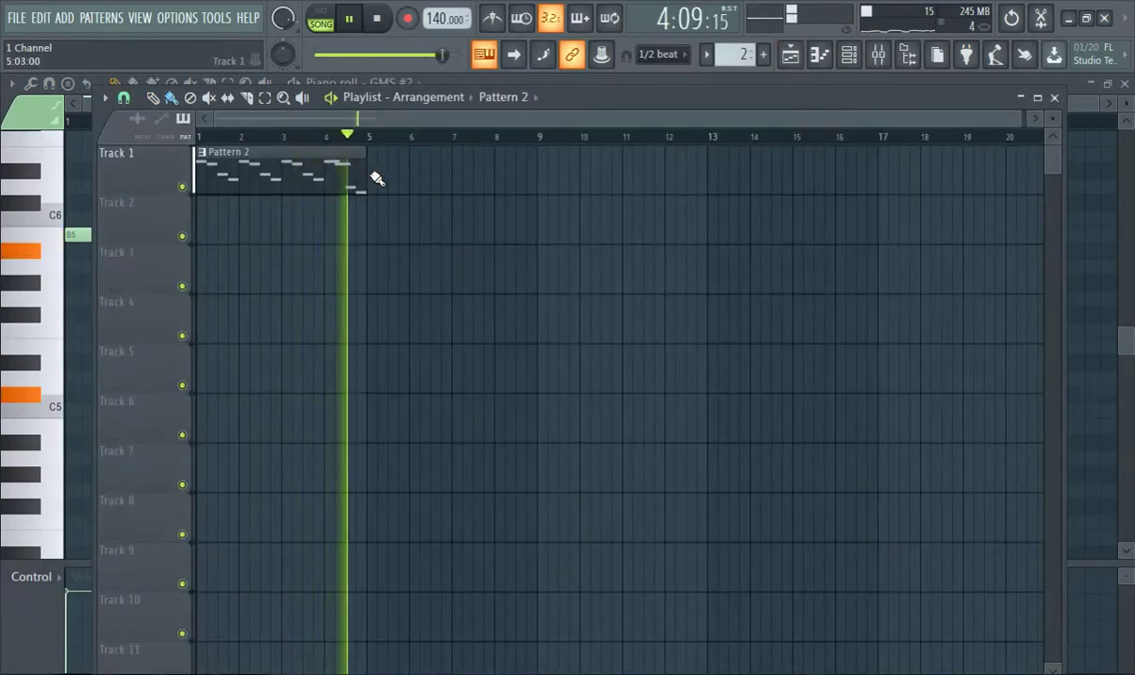
Paint Pattern 2 clips at bars 5, 9 and 13 on Track 1
{"action": "left_click", "coordinate": [392, 174]}
{"action": "left_click", "coordinate": [542, 177]}
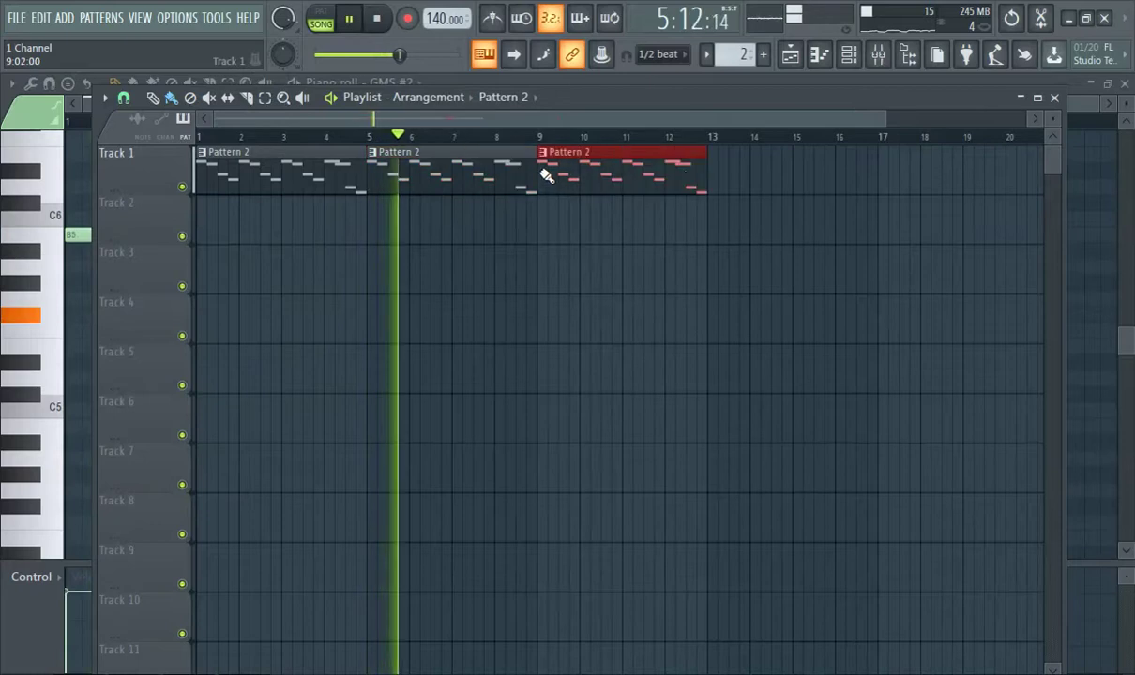
{"action": "left_click", "coordinate": [724, 171]}
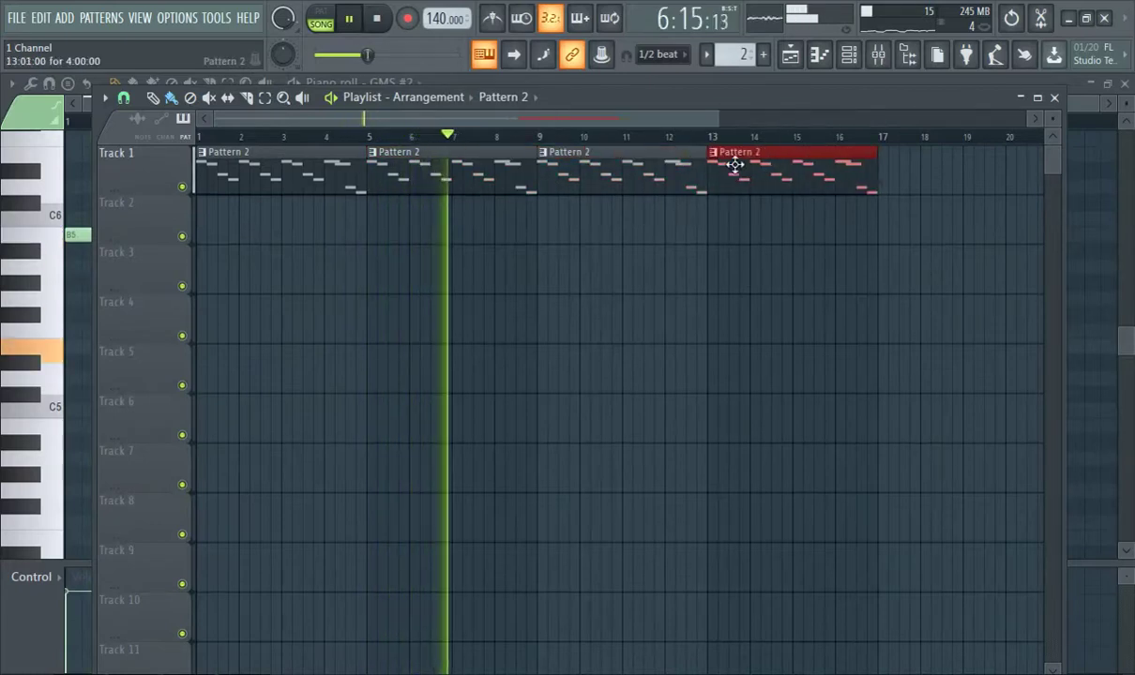
Create Pattern 3 and place it at bar 1 of Track 2
{"action": "left_click", "coordinate": [764, 56]}
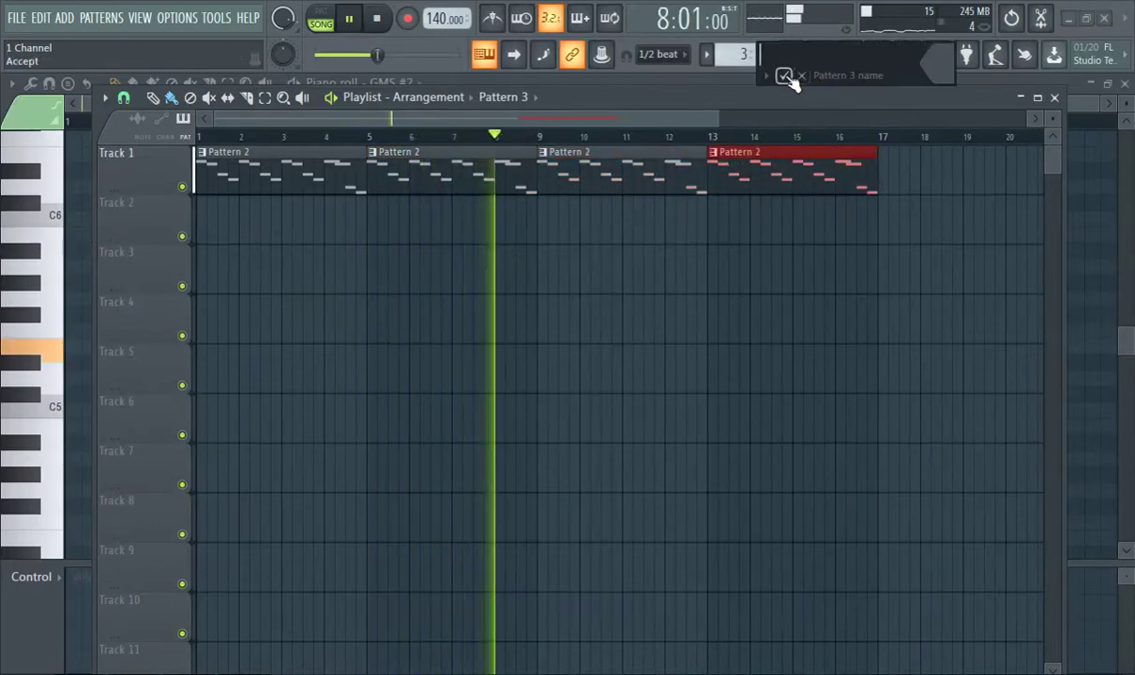
{"action": "left_click", "coordinate": [215, 237]}
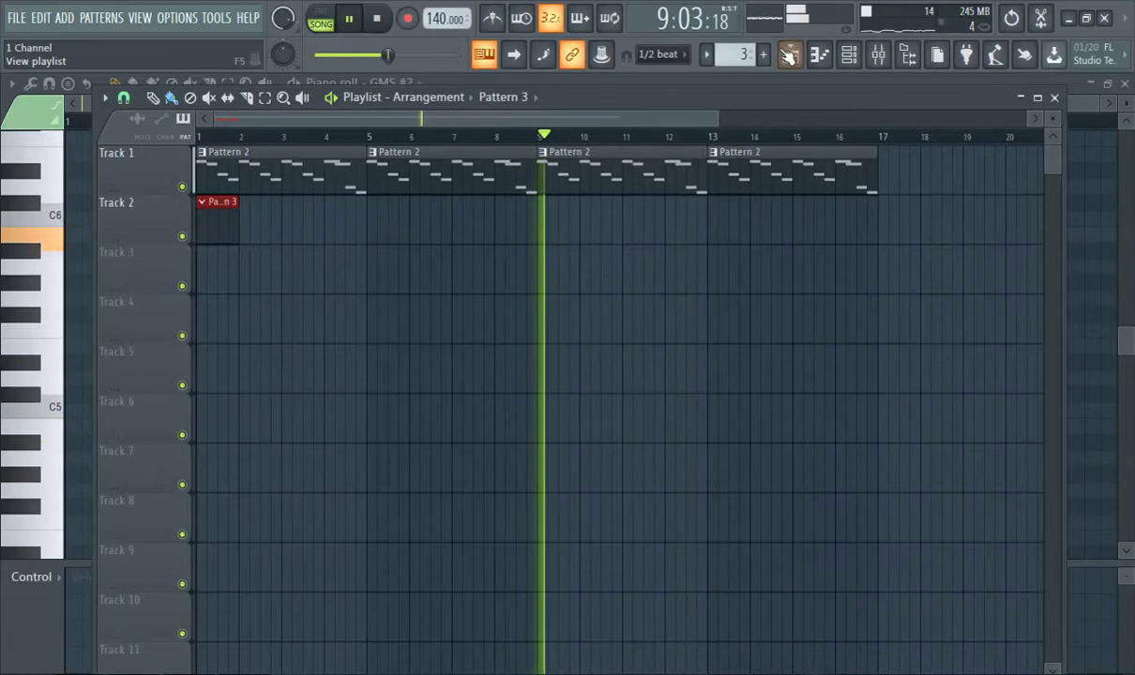
{"action": "left_click", "coordinate": [850, 55]}
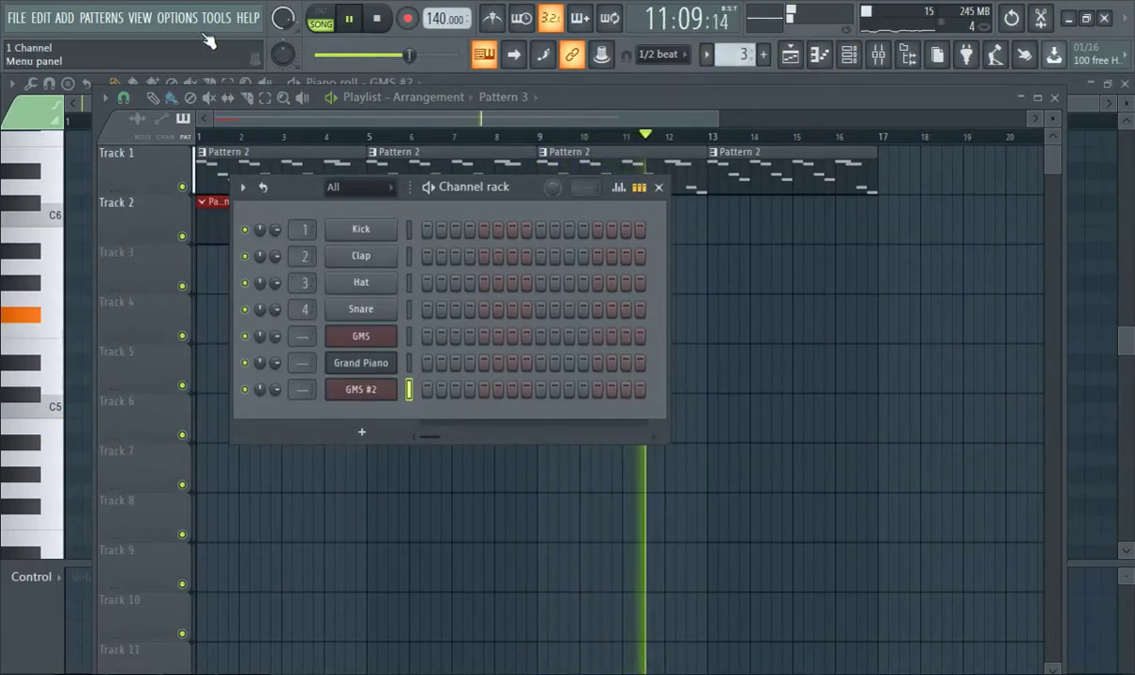
Add a GMS #3 channel and step its presets forward to Analog Bass 2 TE
{"action": "left_click", "coordinate": [64, 18]}
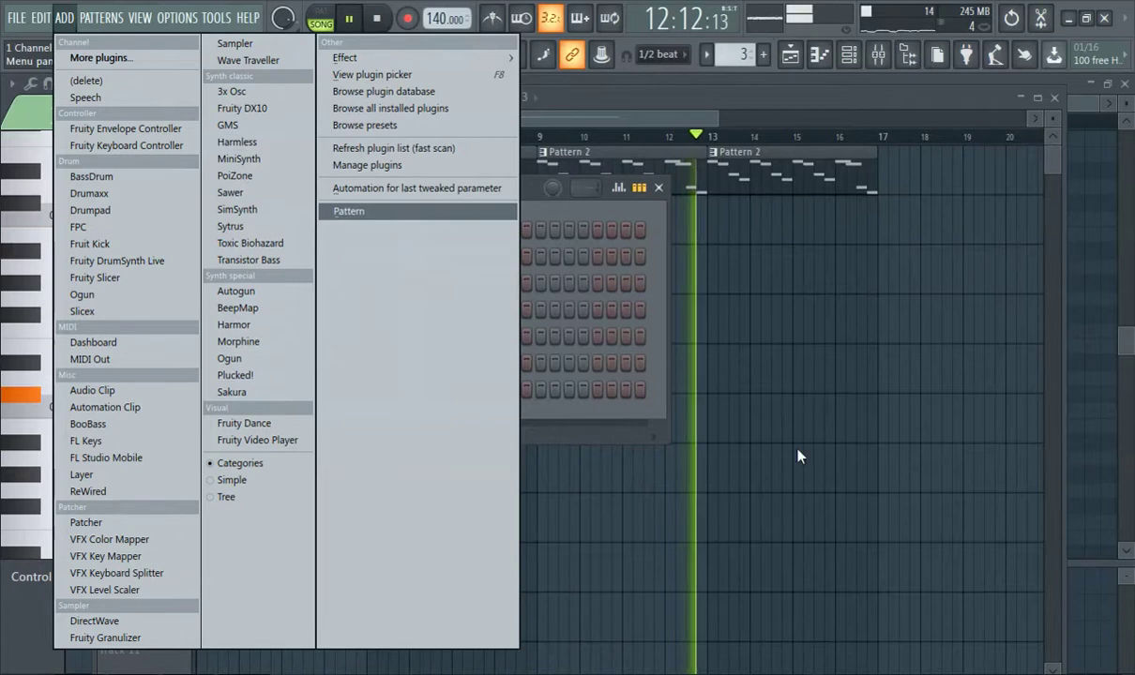
{"action": "left_click", "coordinate": [228, 125]}
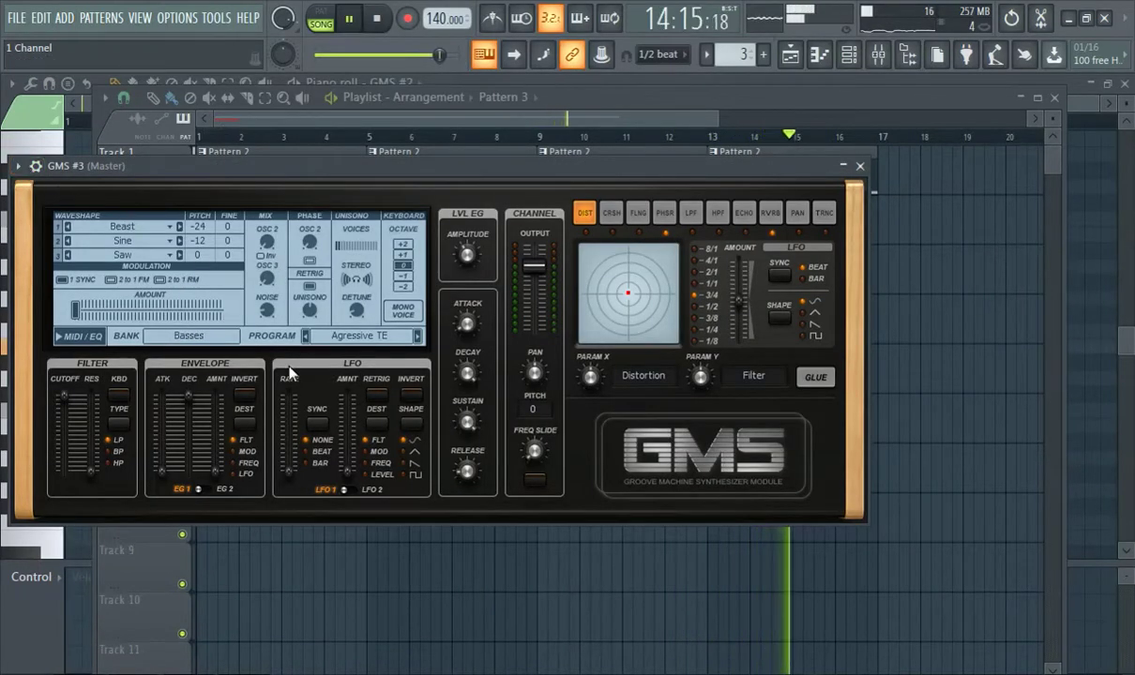
{"action": "left_click", "coordinate": [418, 337]}
{"action": "left_click", "coordinate": [417, 340]}
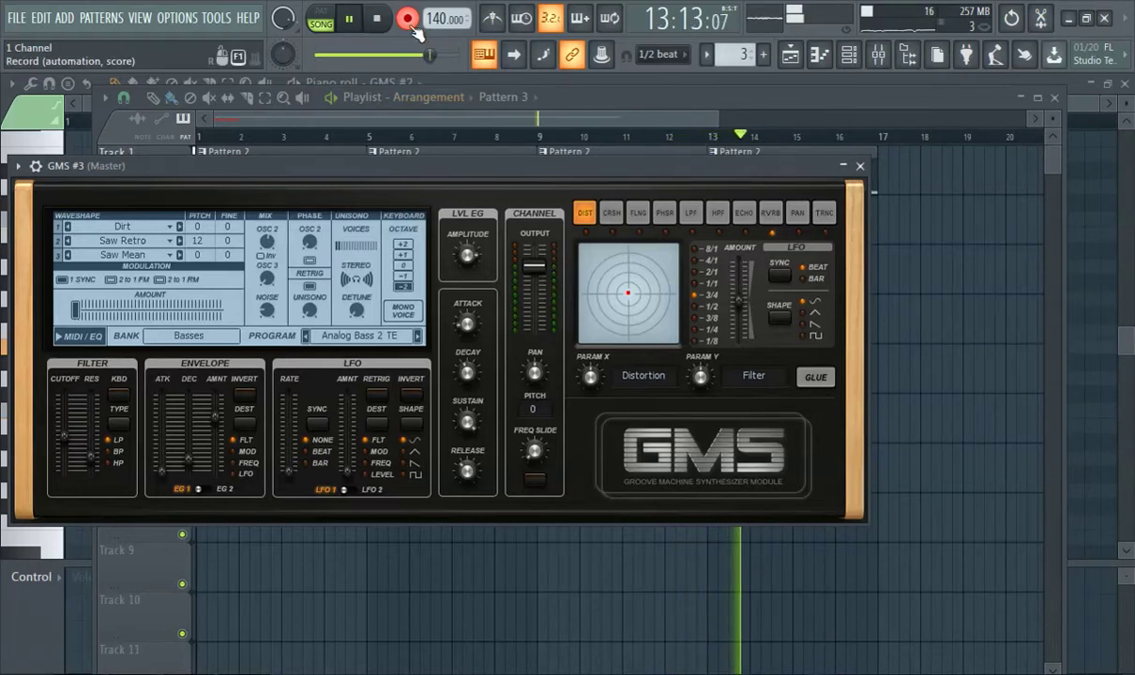
In Pattern 3's Piano roll, move the E4 note to bar 10, delete A#3, and add a low ending note
{"action": "left_click", "coordinate": [380, 117]}
{"action": "left_click", "coordinate": [344, 139]}
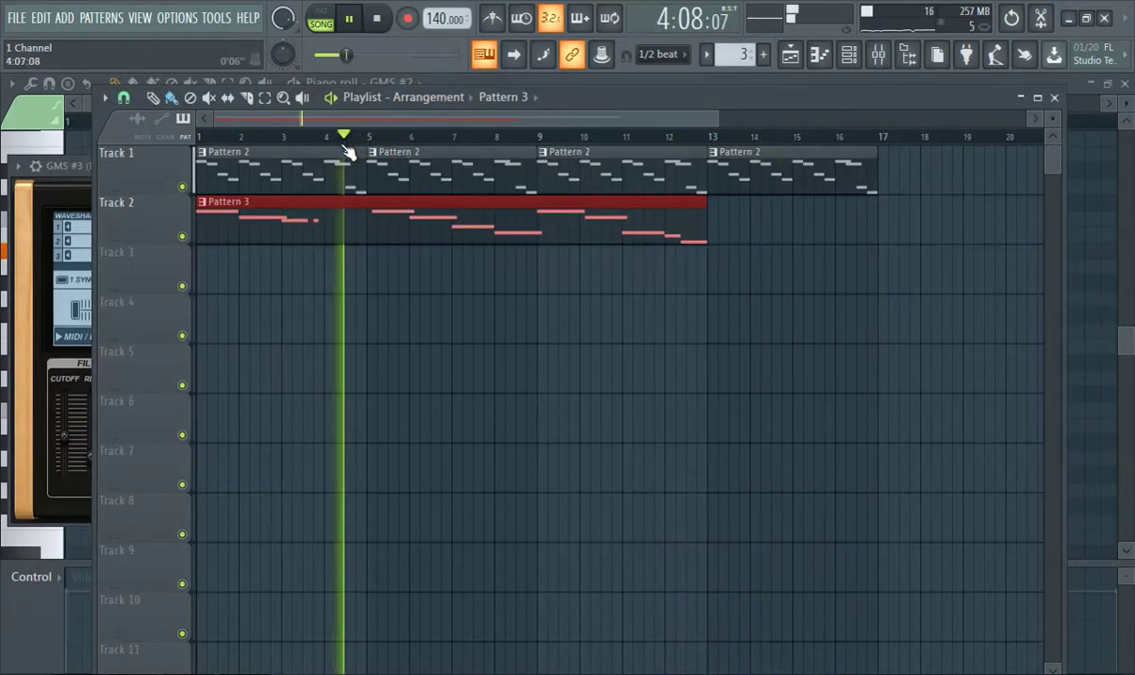
{"action": "double_click", "coordinate": [393, 220]}
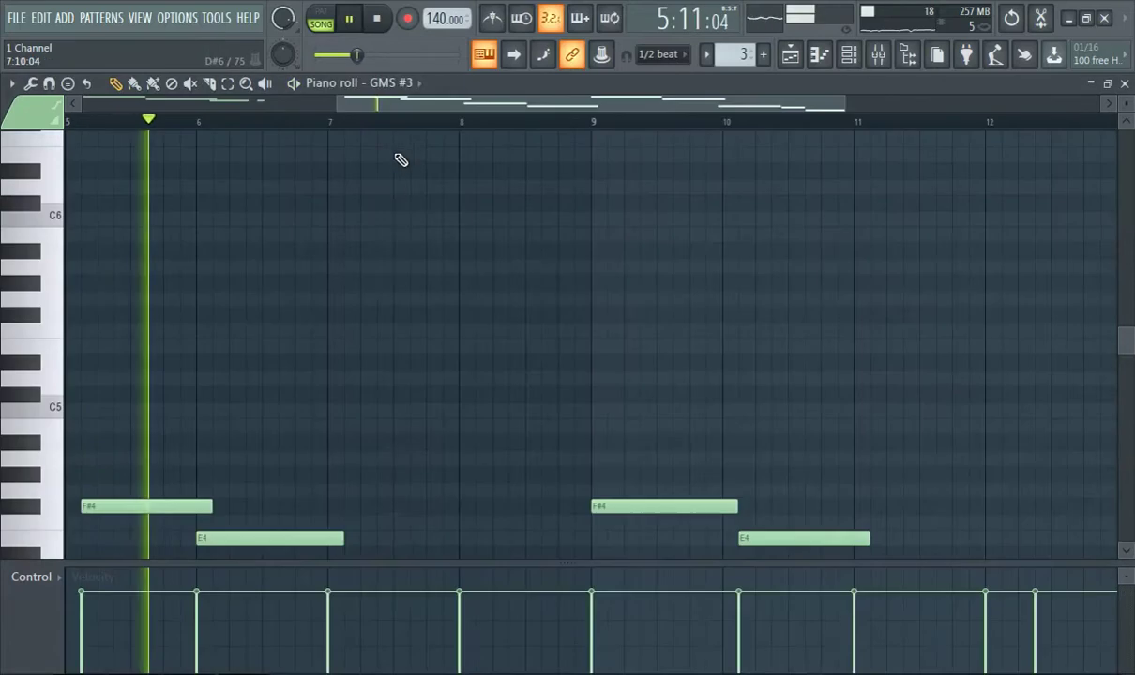
{"action": "scroll", "coordinate": [401, 317], "scroll_direction": "down", "scroll_amount": 3}
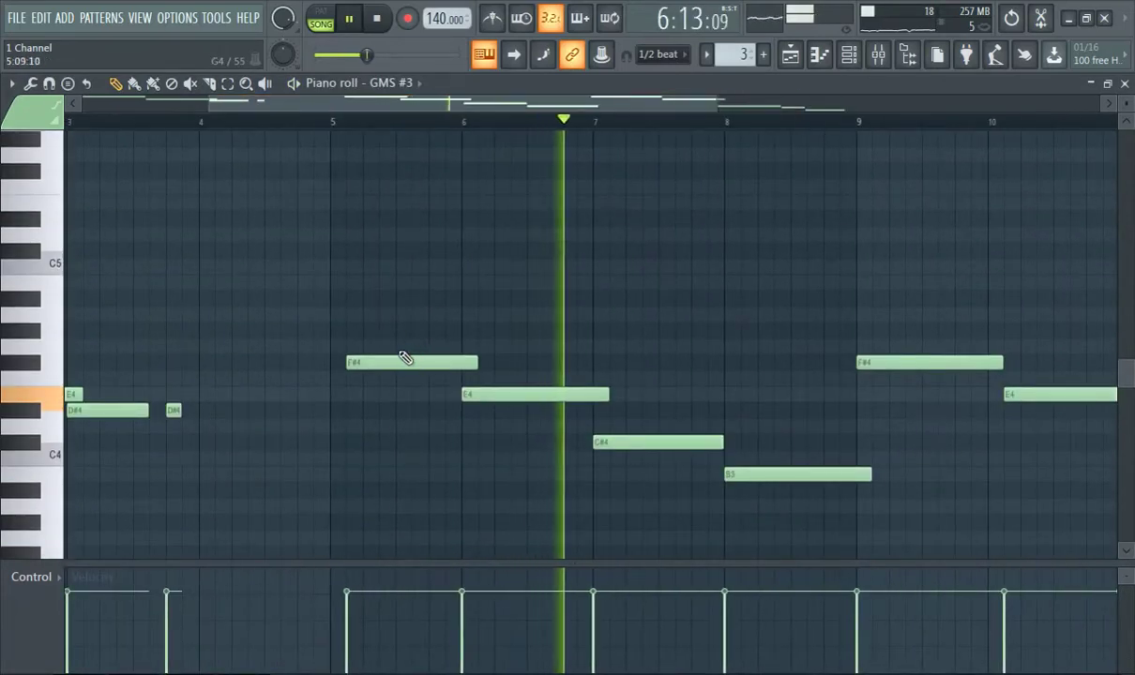
{"action": "left_click_drag", "start_coordinate": [405, 359], "coordinate": [380, 357]}
{"action": "scroll", "coordinate": [433, 344], "scroll_direction": "down", "scroll_amount": 3}
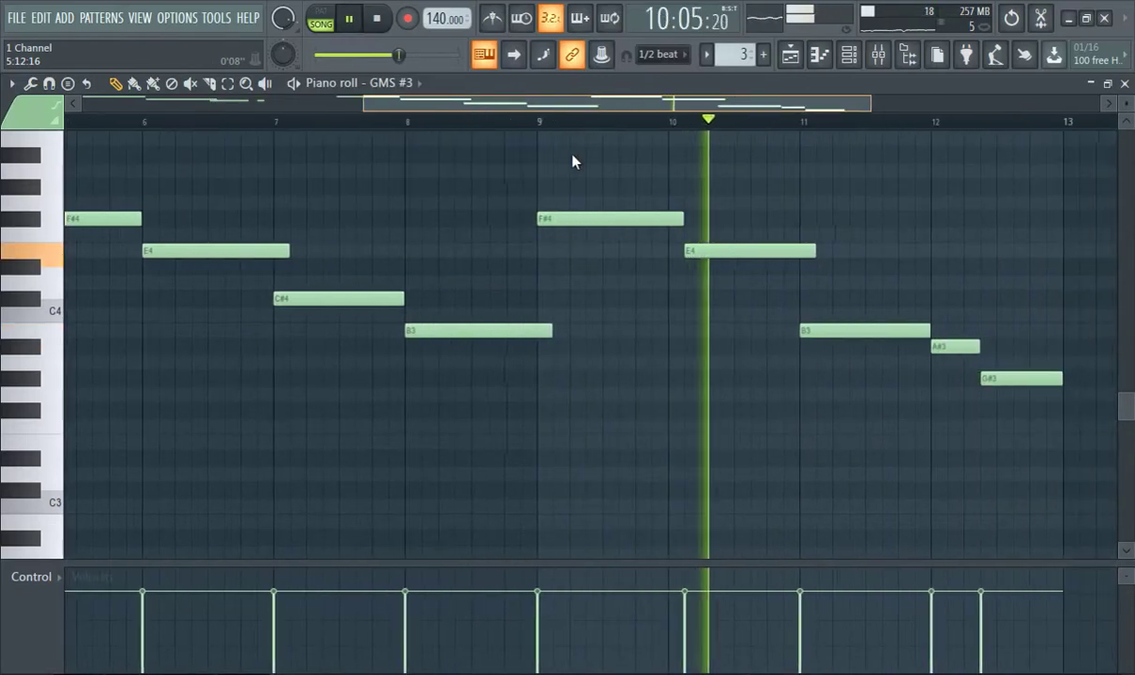
{"action": "left_click_drag", "start_coordinate": [709, 251], "coordinate": [684, 248]}
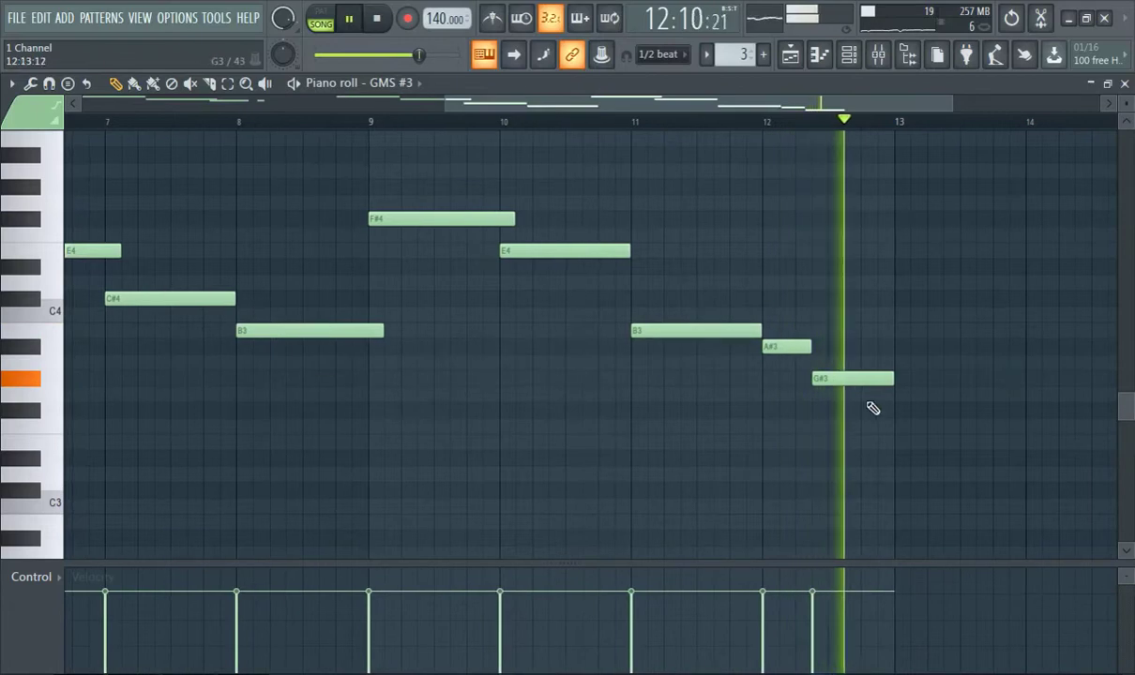
{"action": "right_click", "coordinate": [793, 347]}
{"action": "left_click", "coordinate": [849, 394]}
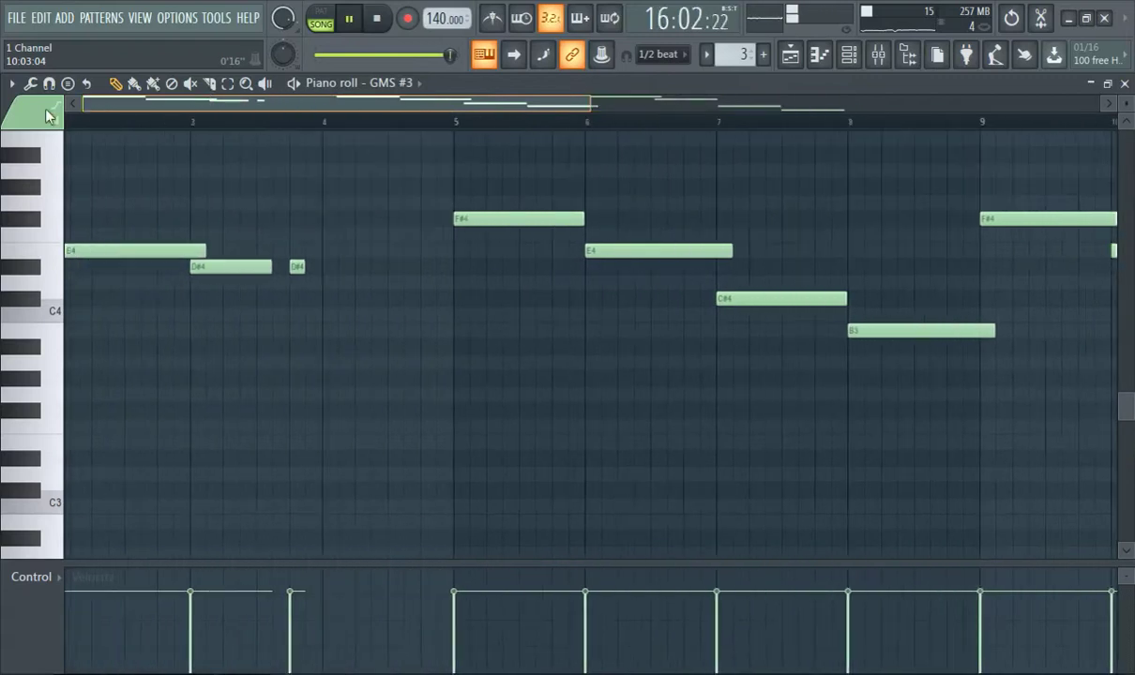
Delete four stray notes in bars 1–4 and shift the whole bass phrase to start at bar 1
{"action": "right_click", "coordinate": [433, 267]}
{"action": "right_click", "coordinate": [404, 267]}
{"action": "right_click", "coordinate": [188, 251]}
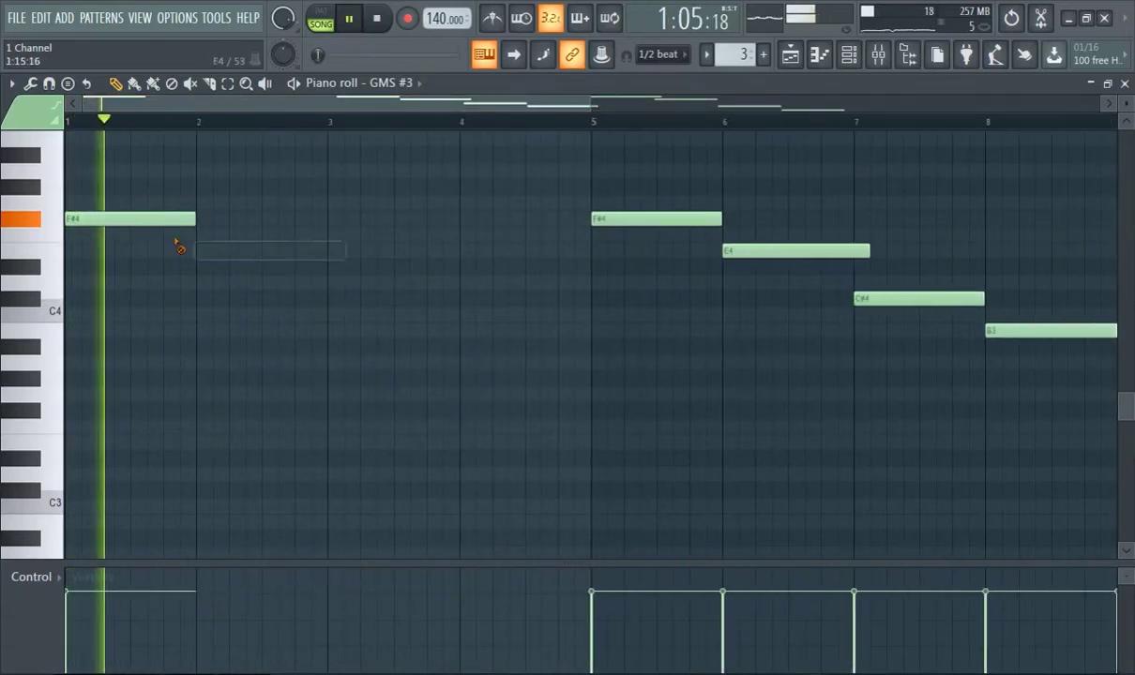
{"action": "right_click", "coordinate": [178, 218]}
{"action": "key", "text": "ctrl+a"}
{"action": "left_click_drag", "start_coordinate": [607, 218], "coordinate": [16, 215]}
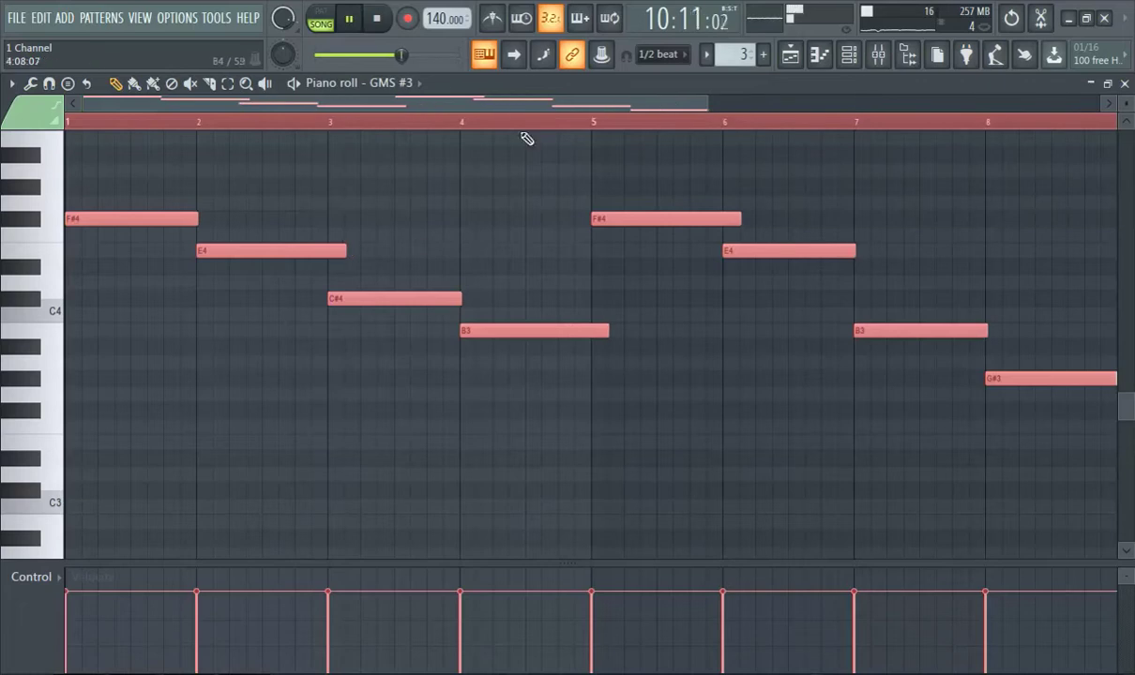
{"action": "left_click", "coordinate": [797, 65]}
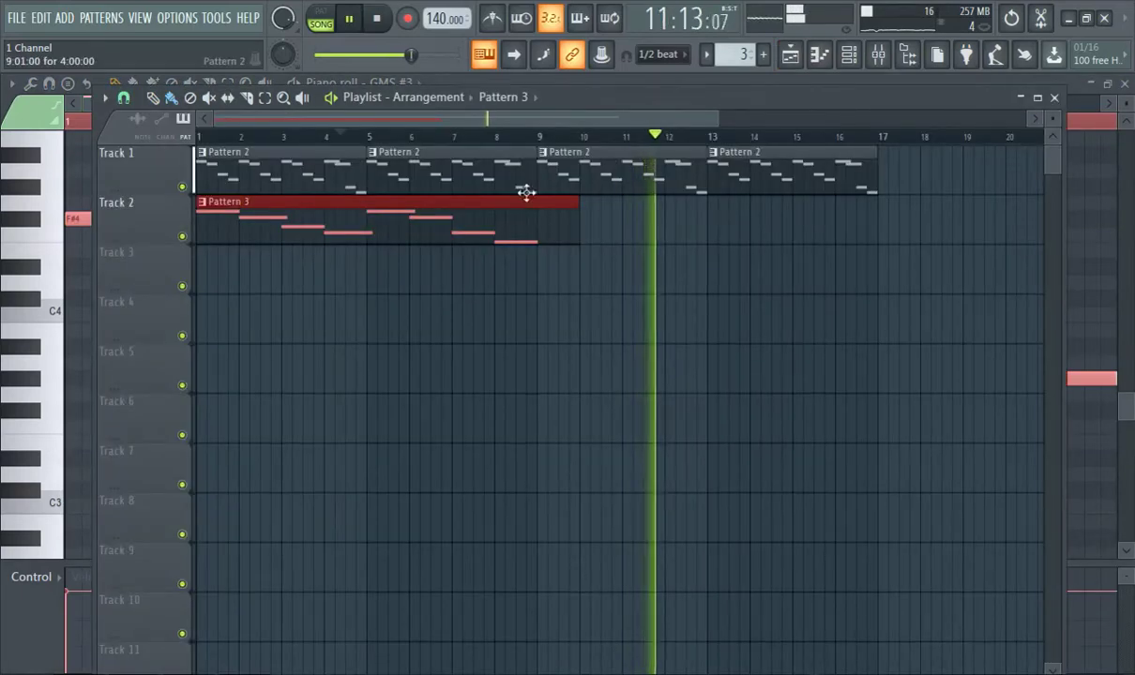
Trim the Pattern 3 clip to end at bar 9 and repeat it from bar 9 to 17
{"action": "left_click_drag", "start_coordinate": [574, 235], "coordinate": [530, 233]}
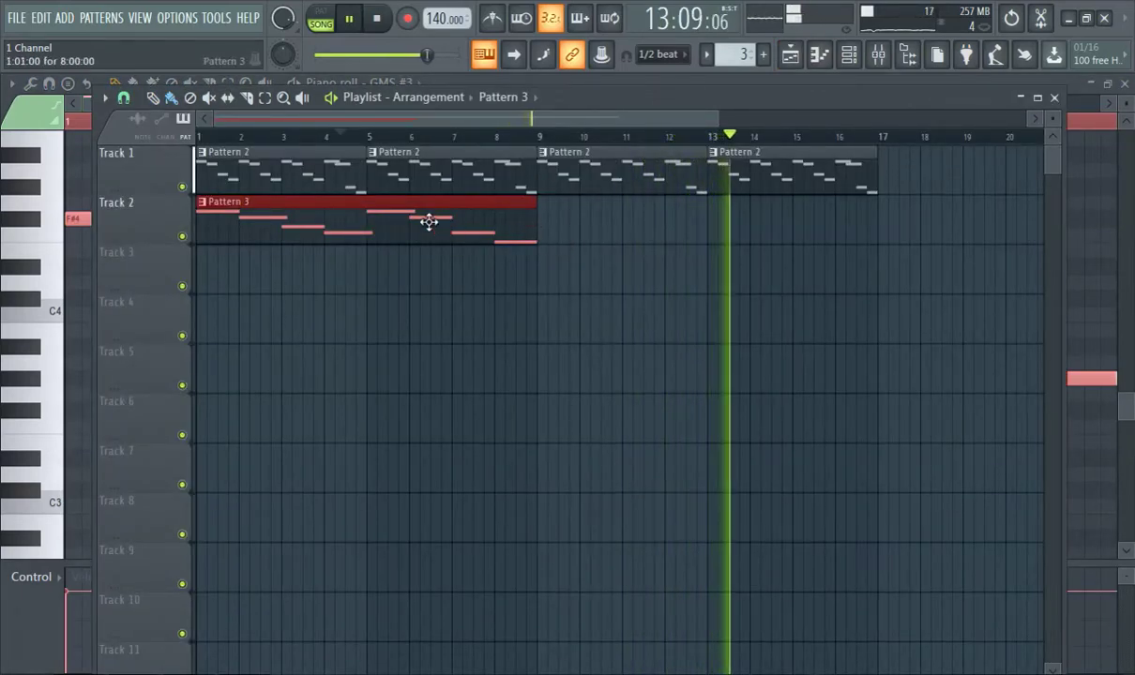
{"action": "left_click", "coordinate": [563, 226]}
{"action": "right_click", "coordinate": [557, 230]}
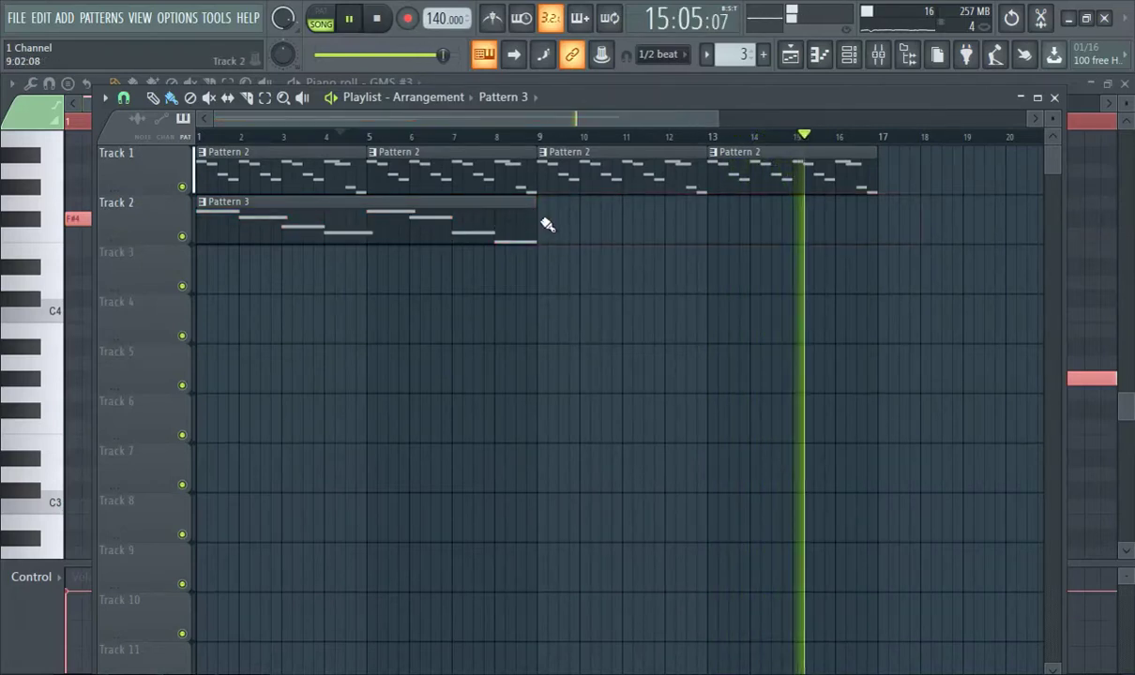
{"action": "left_click", "coordinate": [563, 223]}
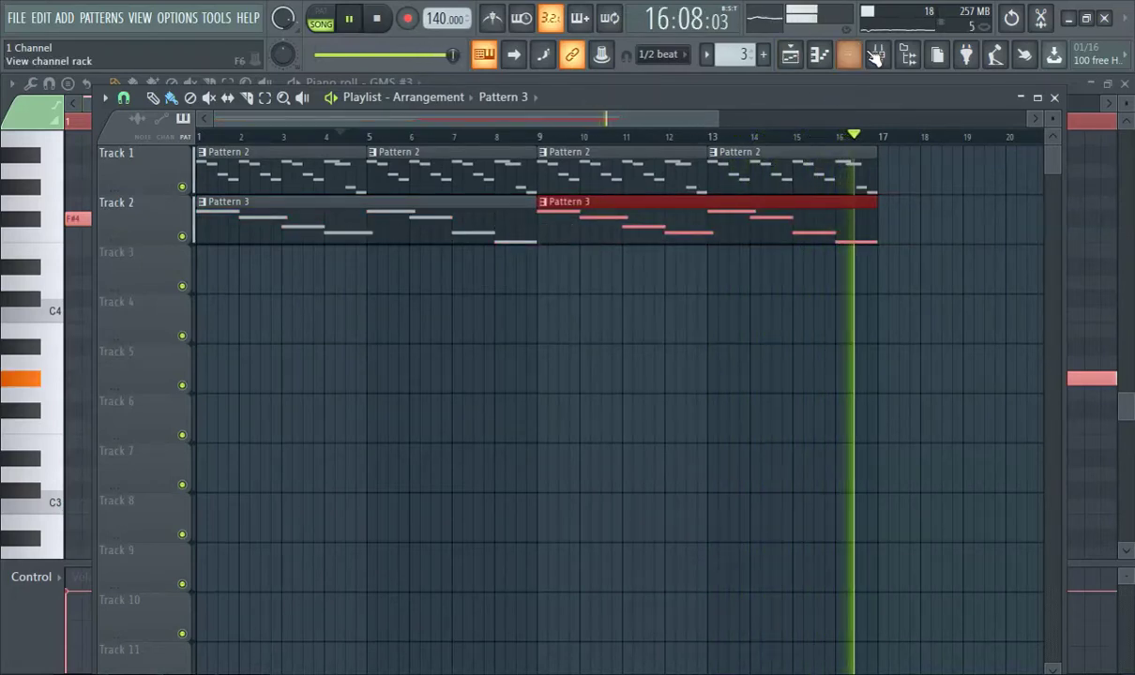
Show the sound and plugin browser after briefly toggling the Channel rack and Piano roll
{"action": "left_click", "coordinate": [847, 55]}
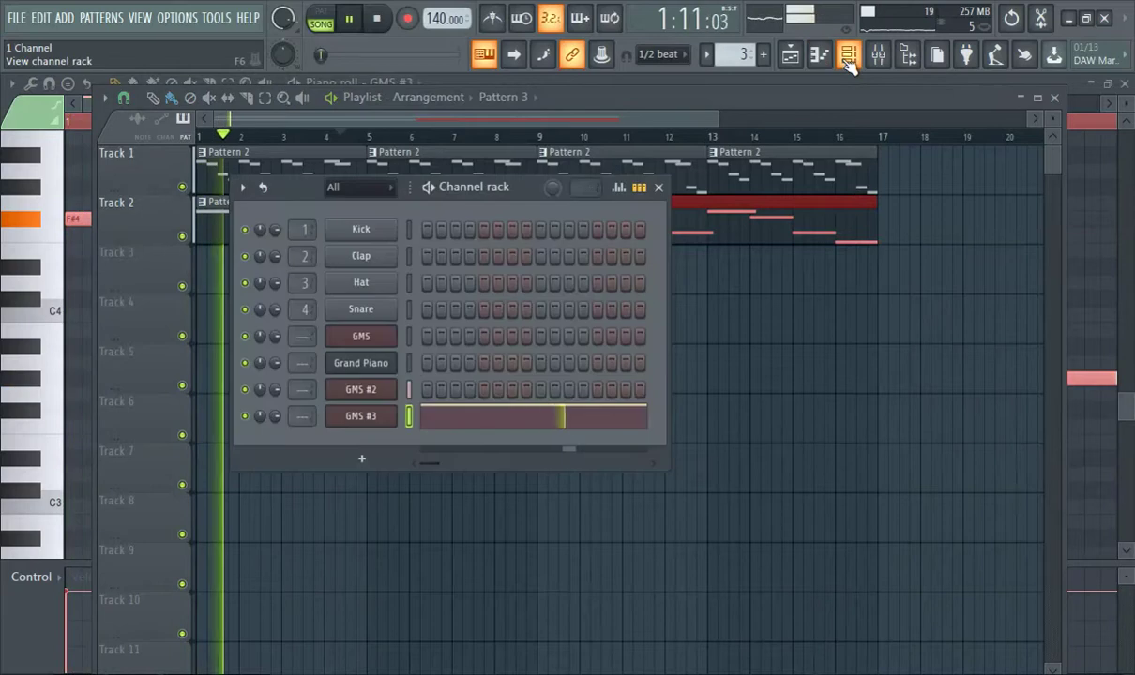
{"action": "left_click", "coordinate": [848, 55]}
{"action": "left_click", "coordinate": [819, 55]}
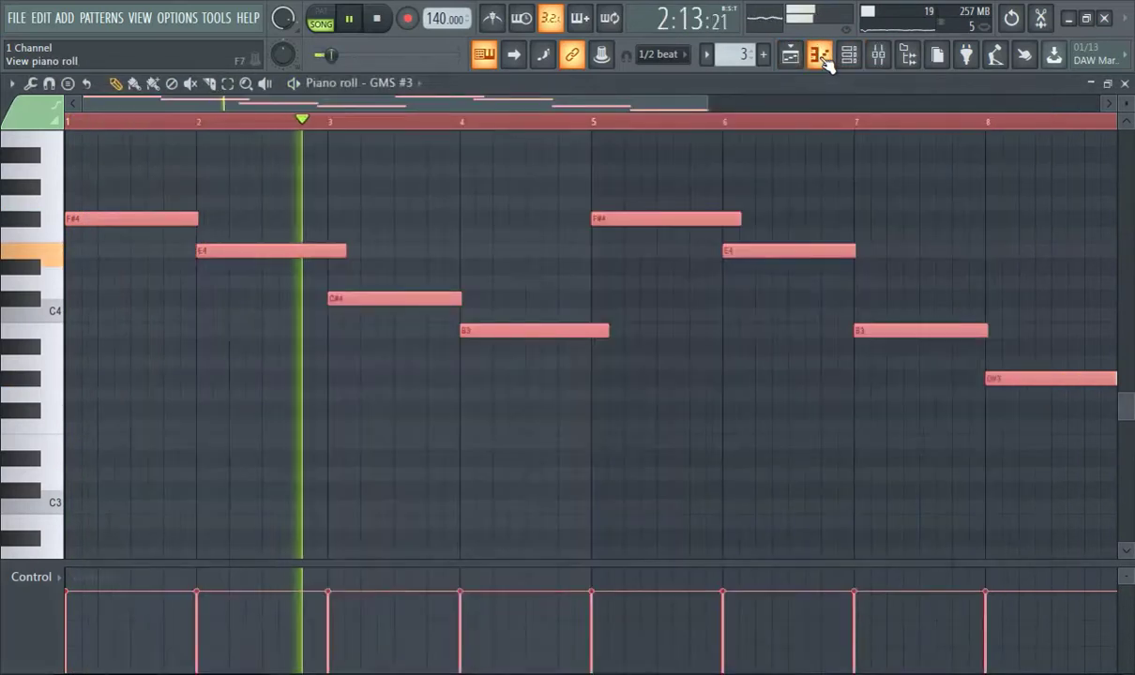
{"action": "left_click", "coordinate": [819, 56]}
{"action": "left_click", "coordinate": [908, 57]}
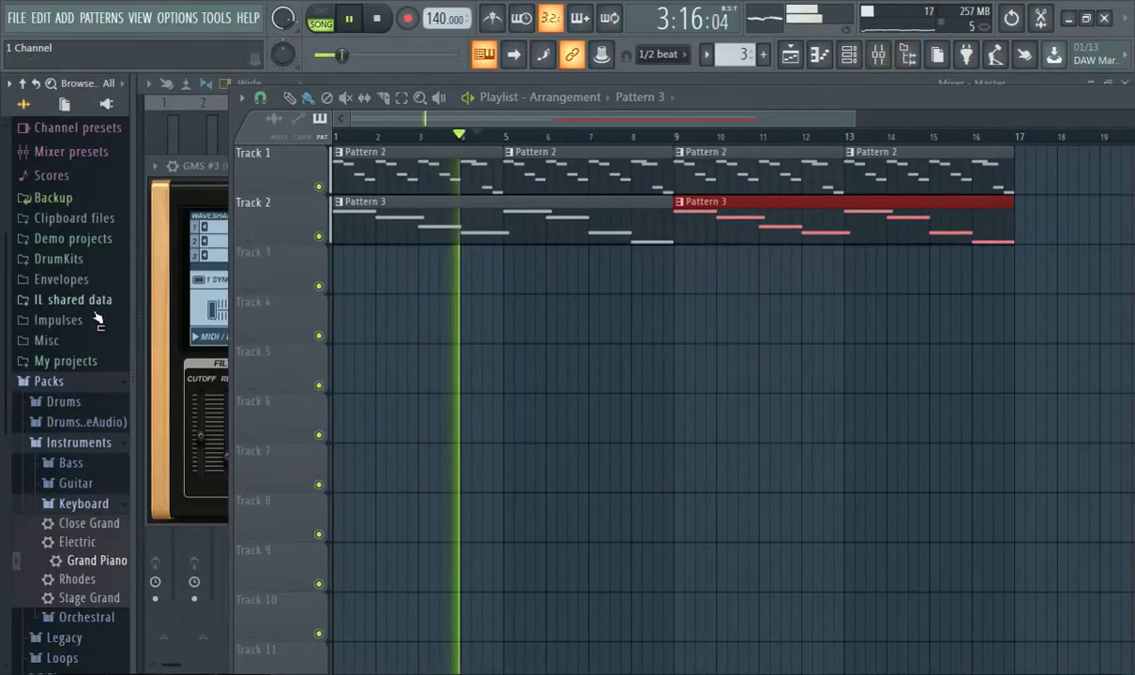
Explore the browser's Instruments and Legacy pack folders, peeking into Drums, Kits and FX
{"action": "scroll", "coordinate": [97, 316], "scroll_direction": "up", "scroll_amount": 2}
{"action": "scroll", "coordinate": [75, 422], "scroll_direction": "down", "scroll_amount": 3}
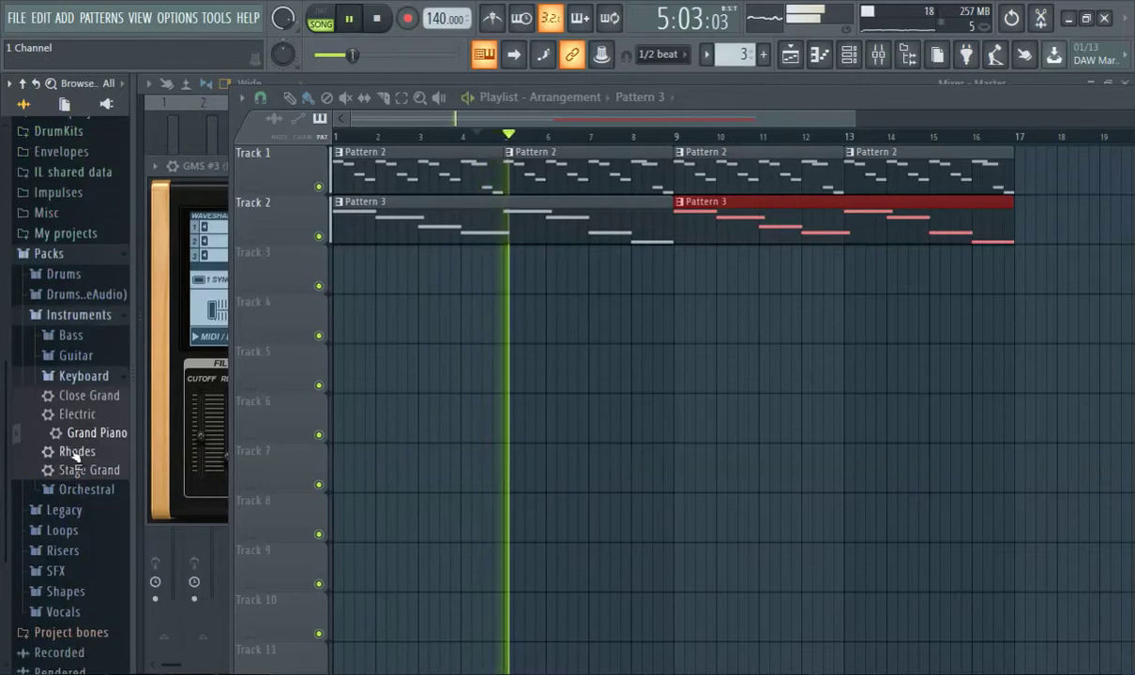
{"action": "left_click", "coordinate": [70, 319]}
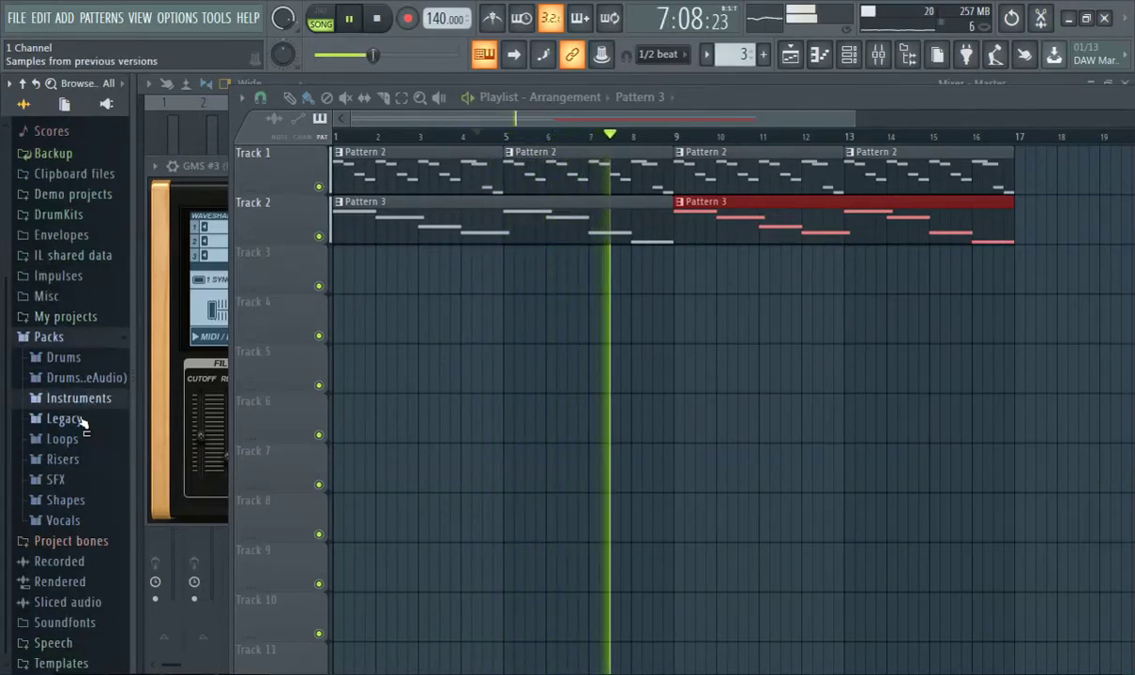
{"action": "left_click", "coordinate": [420, 225]}
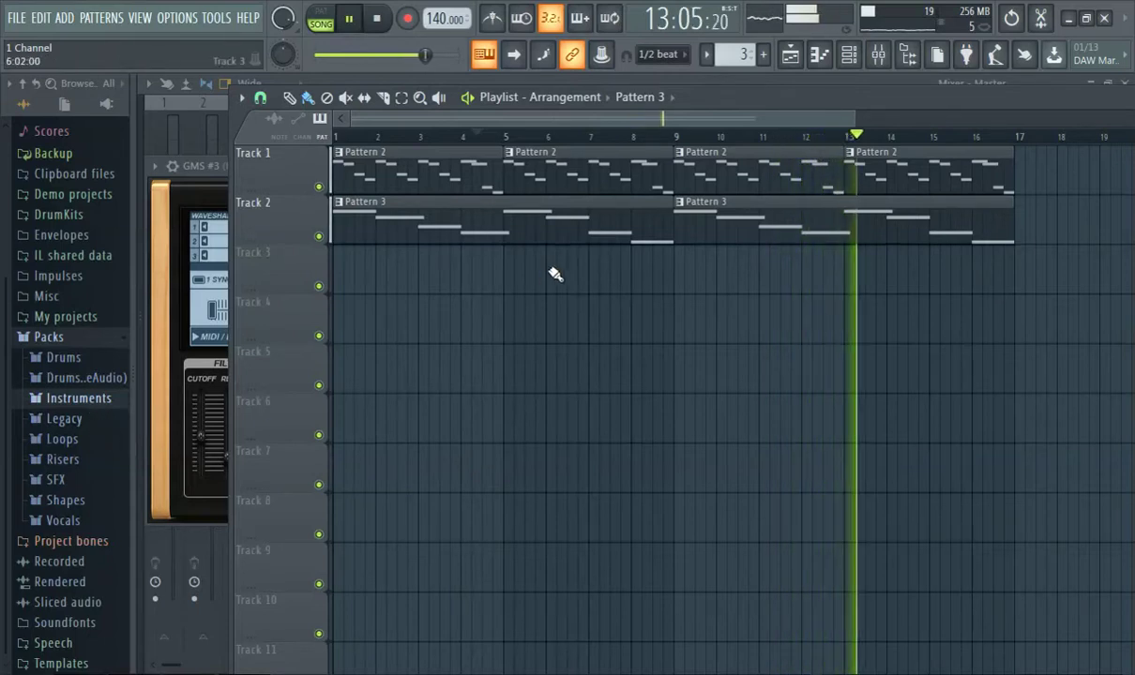
{"action": "left_click", "coordinate": [75, 419]}
{"action": "left_click", "coordinate": [79, 399]}
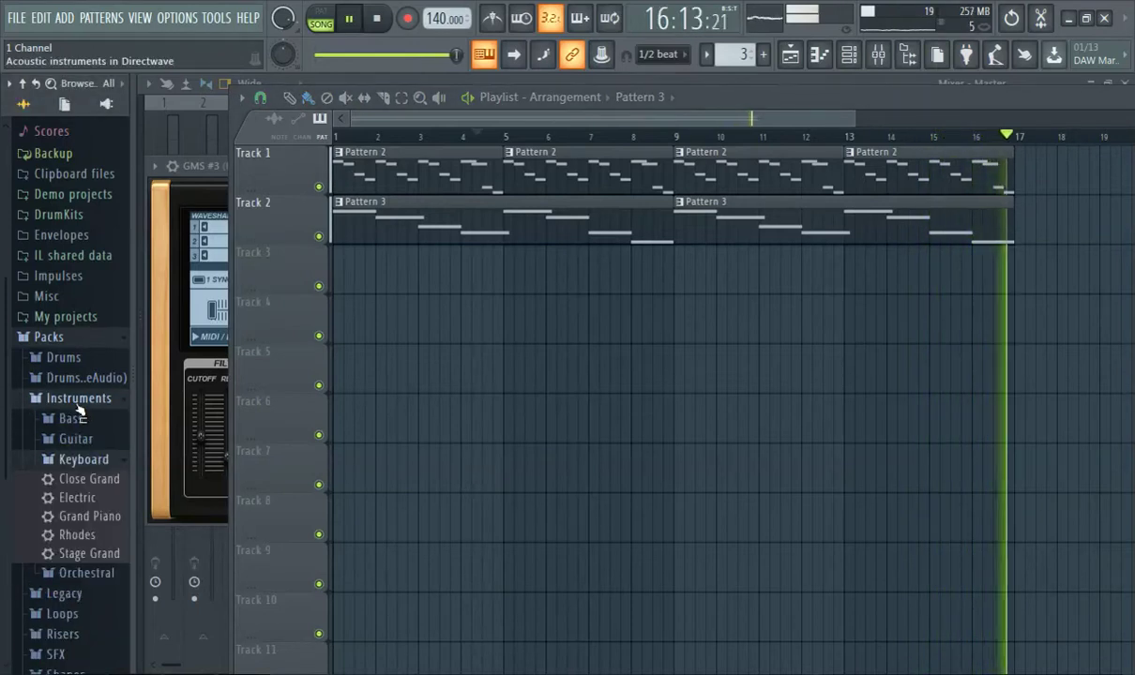
{"action": "left_click", "coordinate": [77, 406]}
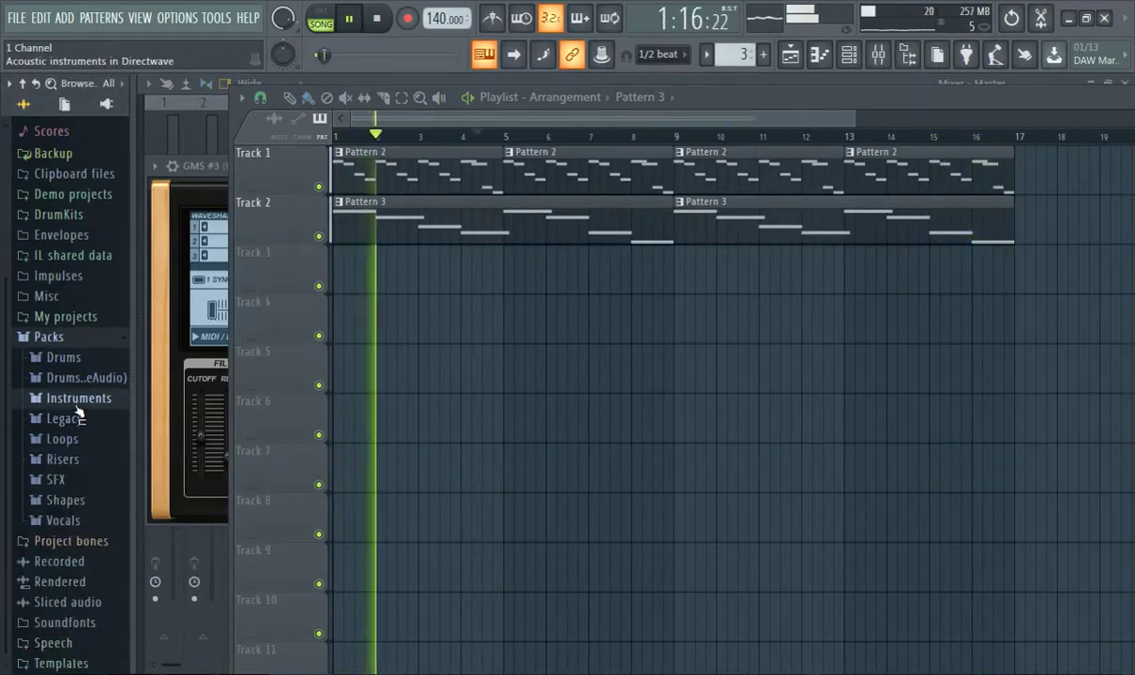
{"action": "left_click", "coordinate": [83, 420]}
{"action": "scroll", "coordinate": [84, 435], "scroll_direction": "down", "scroll_amount": 2}
{"action": "left_click", "coordinate": [74, 337]}
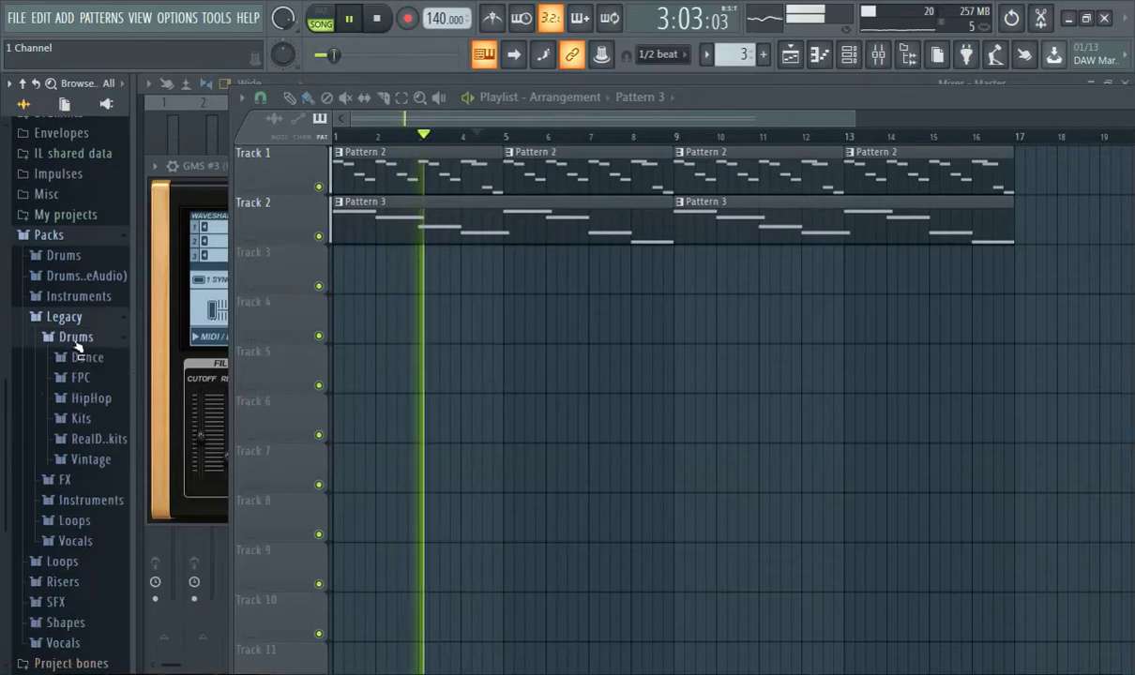
{"action": "left_click", "coordinate": [94, 419]}
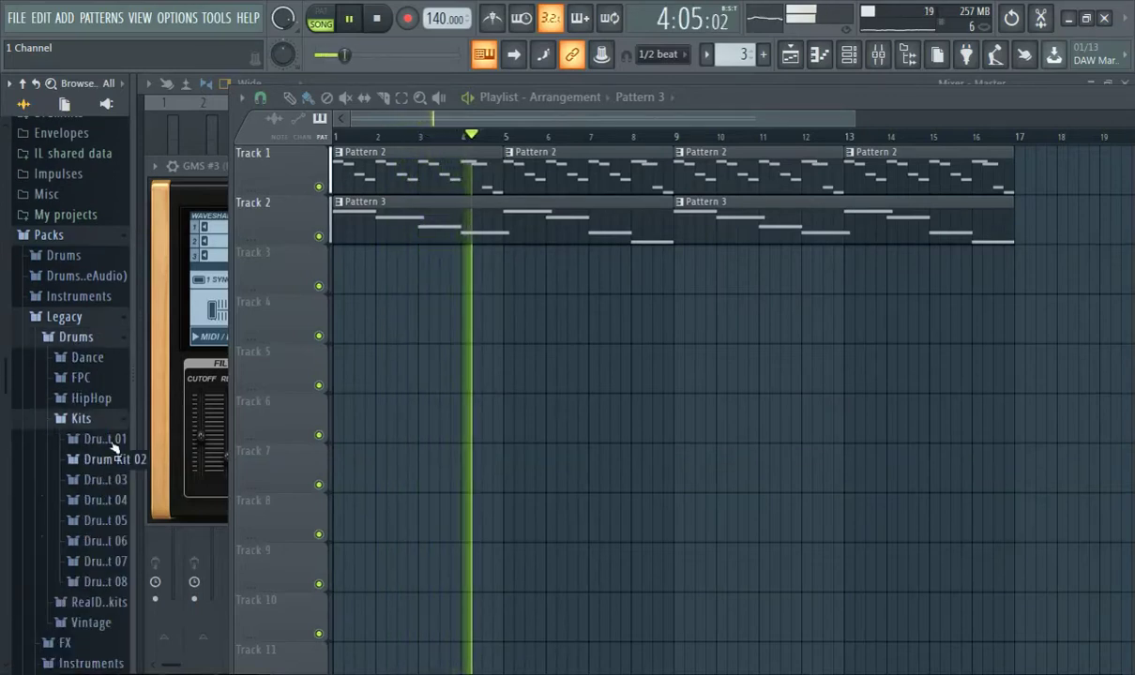
{"action": "left_click", "coordinate": [99, 419]}
{"action": "left_click", "coordinate": [110, 480]}
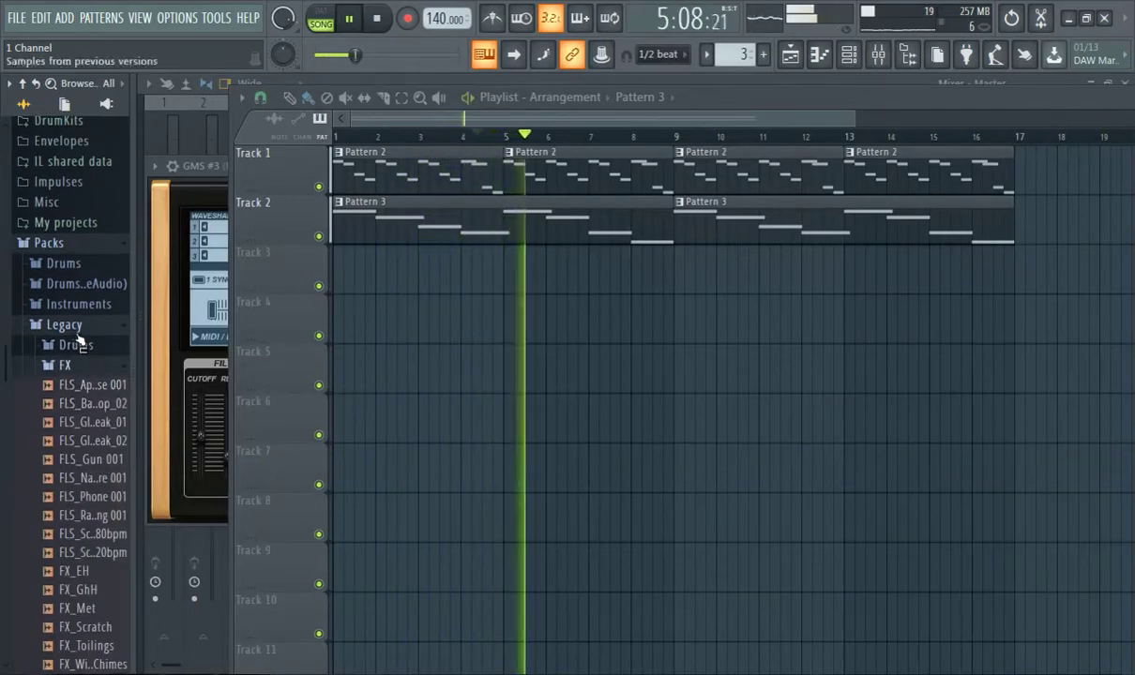
Navigate to Packs › Legacy › Drums › Vintage to list the VT_ drum samples
{"action": "left_click", "coordinate": [82, 325]}
{"action": "left_click", "coordinate": [80, 418]}
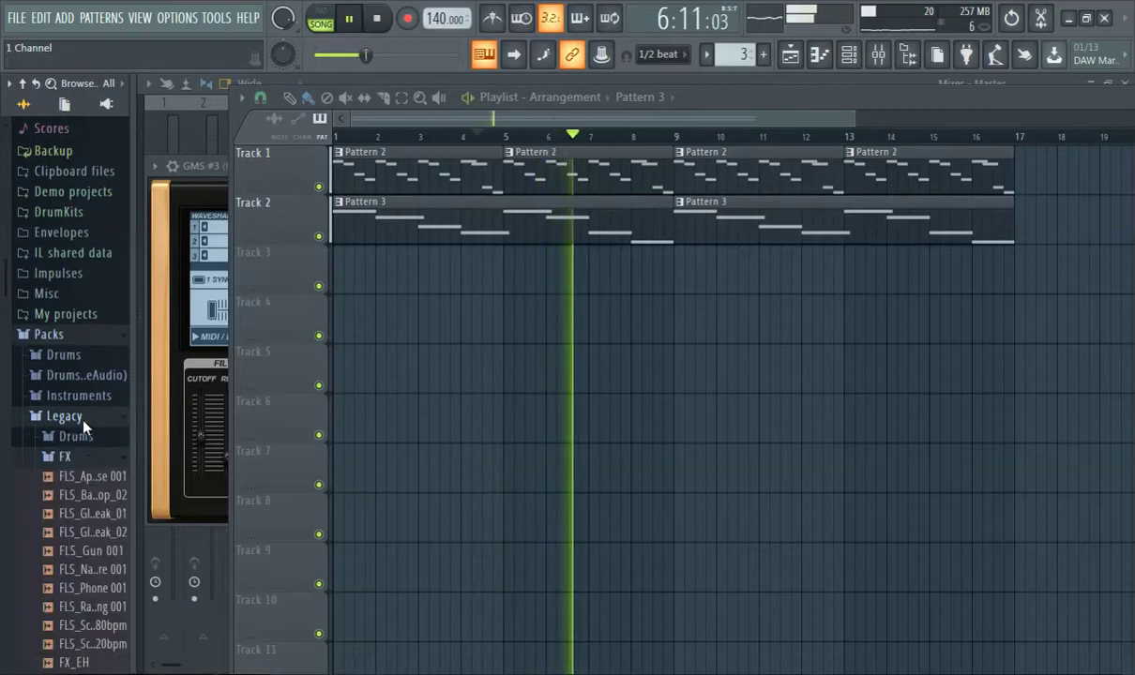
{"action": "scroll", "coordinate": [82, 419], "scroll_direction": "down", "scroll_amount": 7}
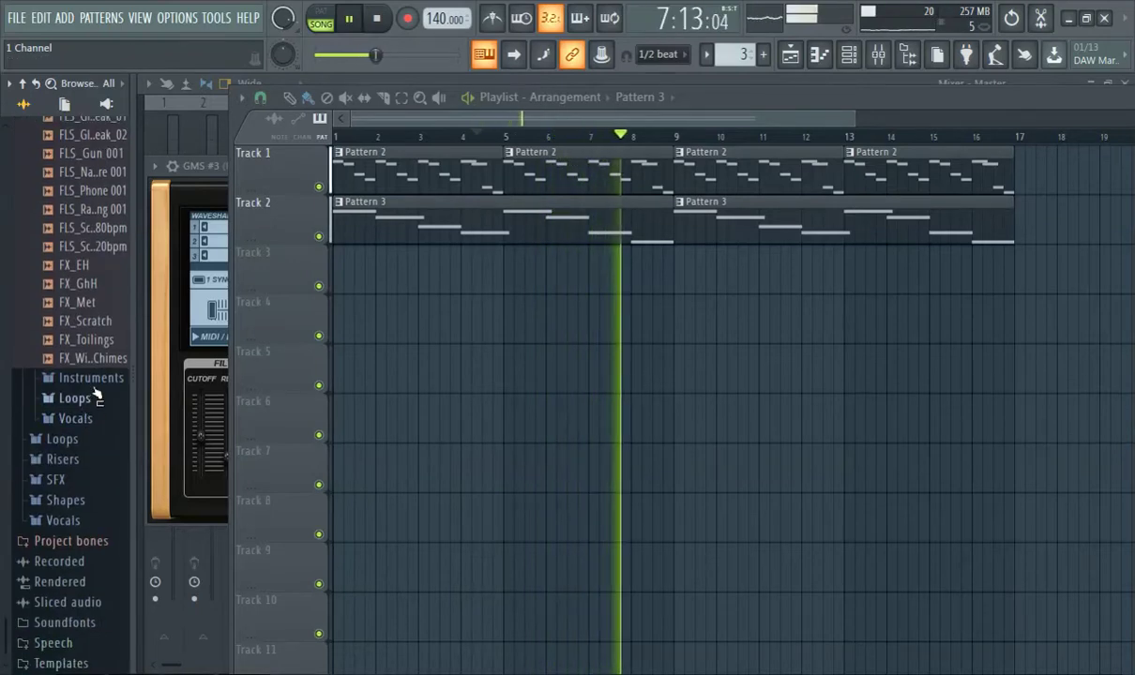
{"action": "scroll", "coordinate": [94, 394], "scroll_direction": "up", "scroll_amount": 4}
{"action": "scroll", "coordinate": [96, 394], "scroll_direction": "up", "scroll_amount": 2}
{"action": "left_click", "coordinate": [82, 357]}
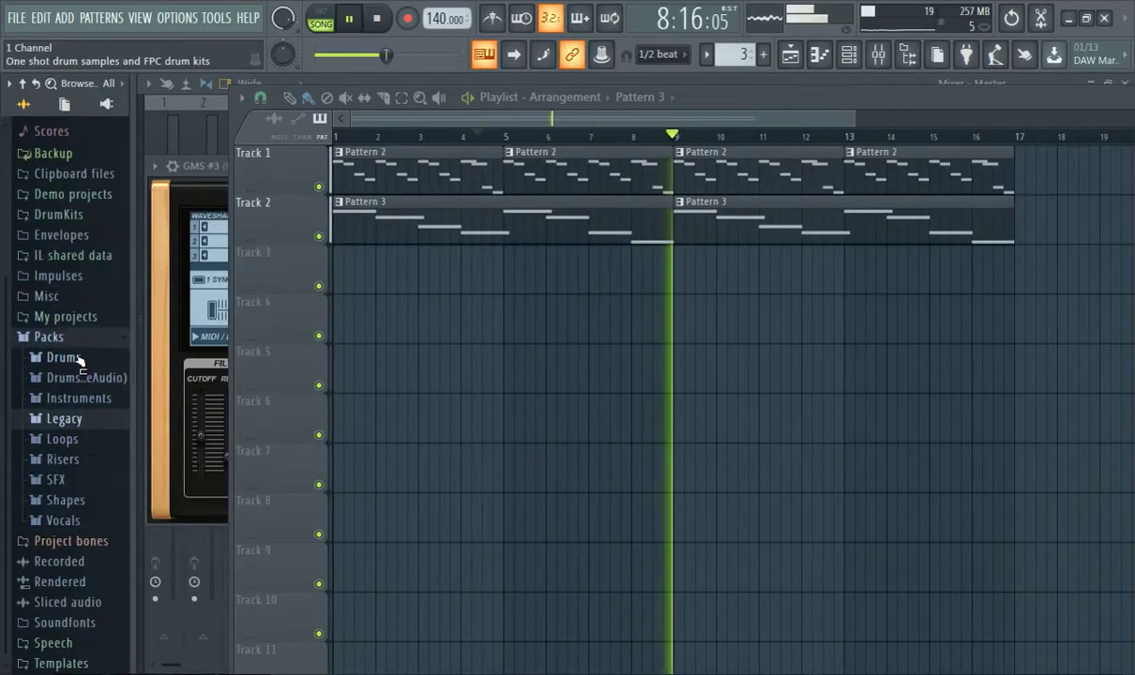
{"action": "left_click", "coordinate": [77, 418]}
{"action": "scroll", "coordinate": [85, 438], "scroll_direction": "down", "scroll_amount": 5}
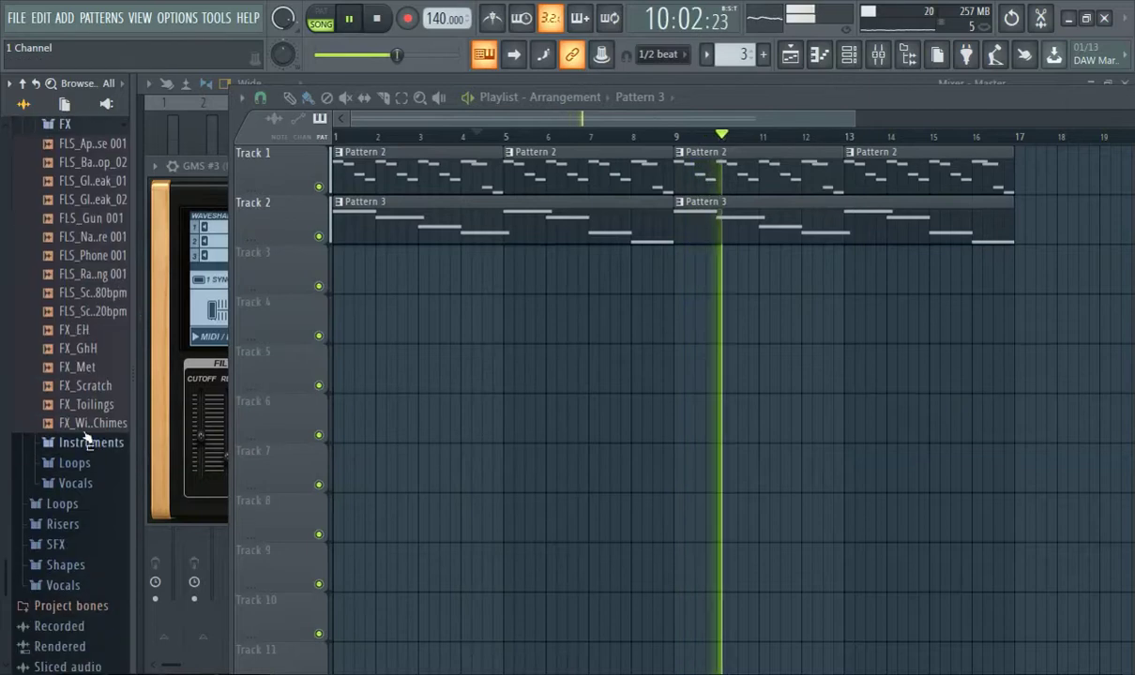
{"action": "scroll", "coordinate": [89, 432], "scroll_direction": "up", "scroll_amount": 3}
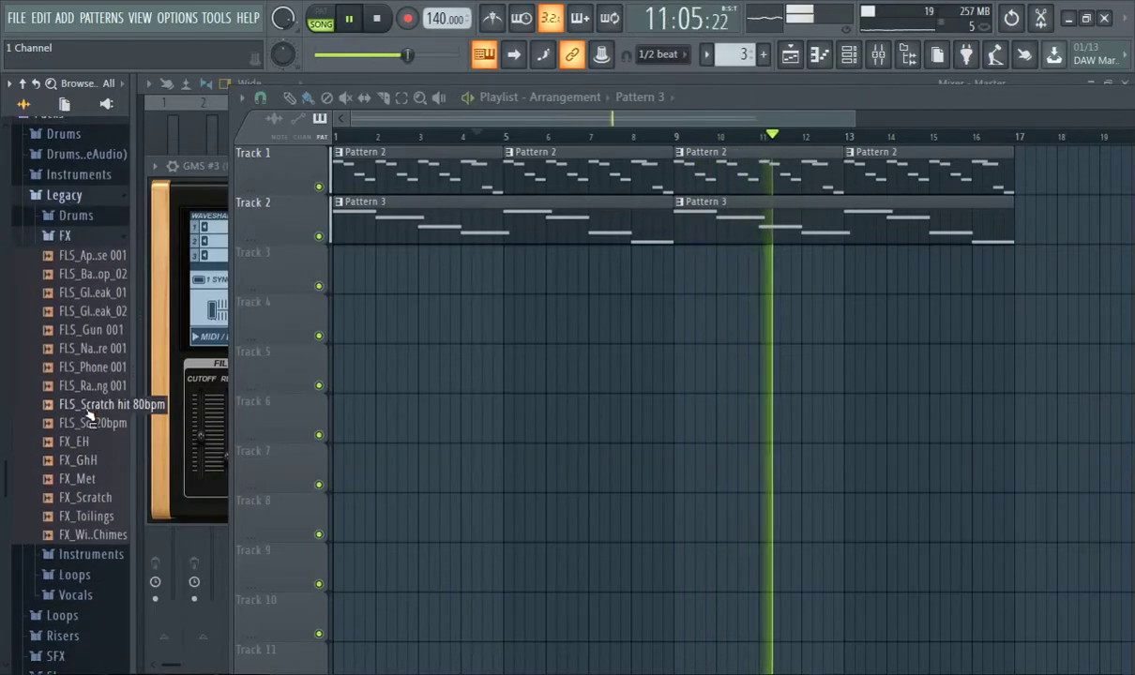
{"action": "scroll", "coordinate": [62, 246], "scroll_direction": "up", "scroll_amount": 3}
{"action": "left_click", "coordinate": [91, 356]}
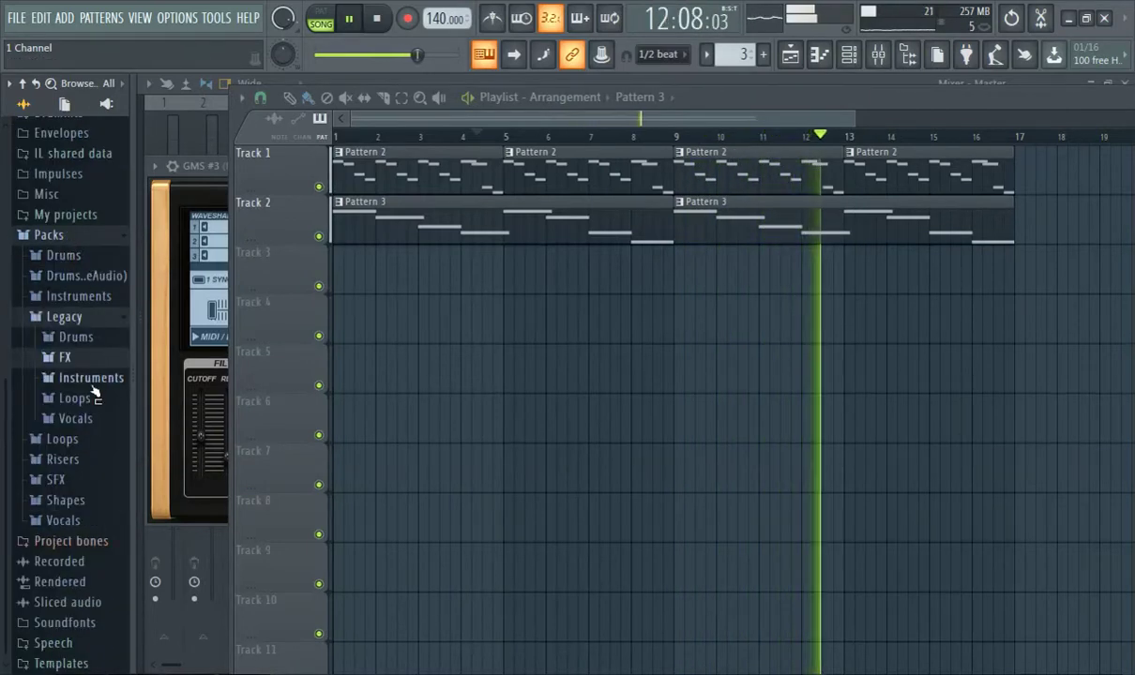
{"action": "left_click", "coordinate": [76, 259]}
{"action": "scroll", "coordinate": [87, 359], "scroll_direction": "up", "scroll_amount": 3}
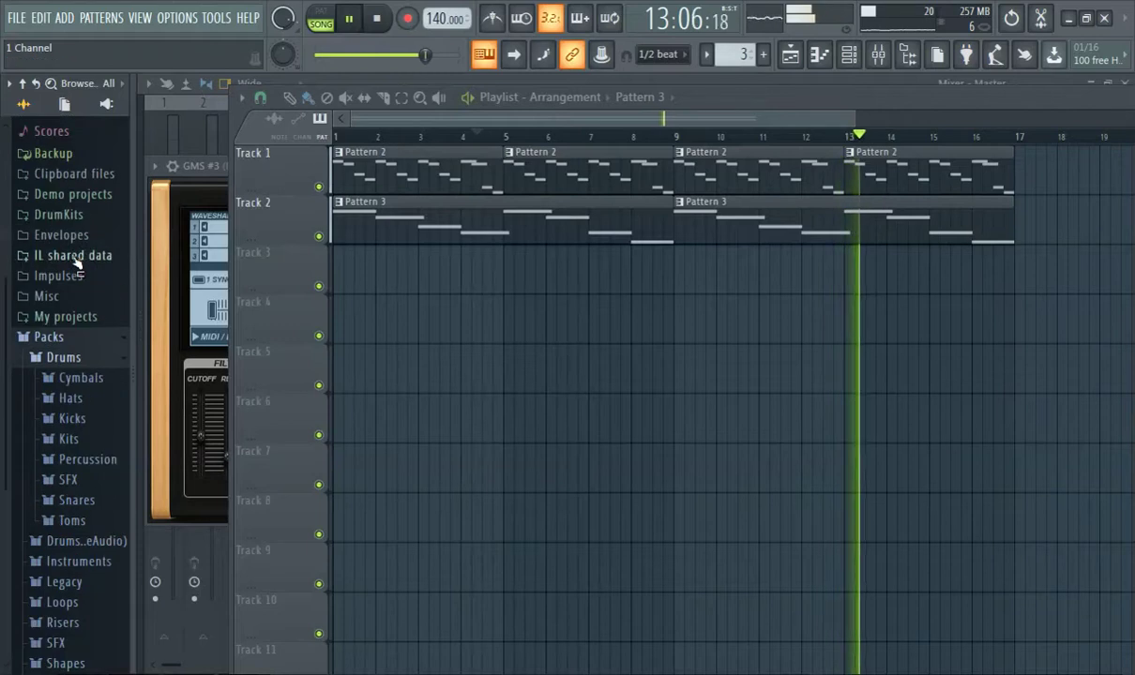
{"action": "left_click", "coordinate": [79, 358]}
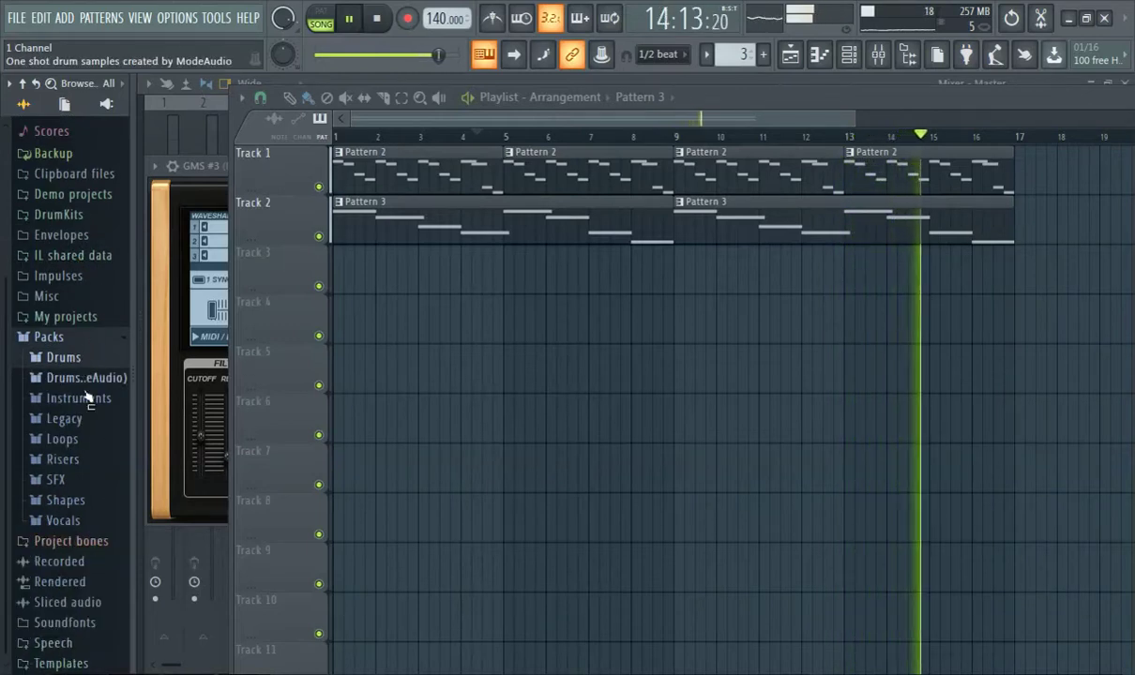
{"action": "left_click", "coordinate": [64, 419]}
{"action": "scroll", "coordinate": [88, 413], "scroll_direction": "down", "scroll_amount": 3}
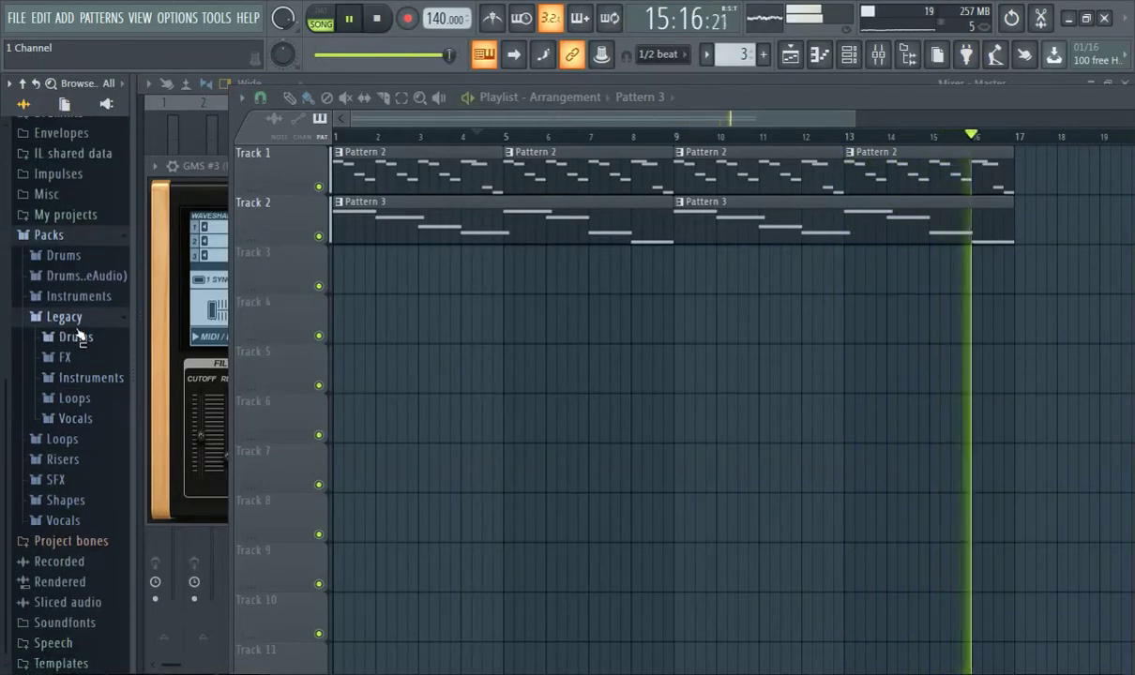
{"action": "left_click", "coordinate": [81, 338]}
{"action": "scroll", "coordinate": [93, 372], "scroll_direction": "down", "scroll_amount": 4}
{"action": "left_click", "coordinate": [91, 350]}
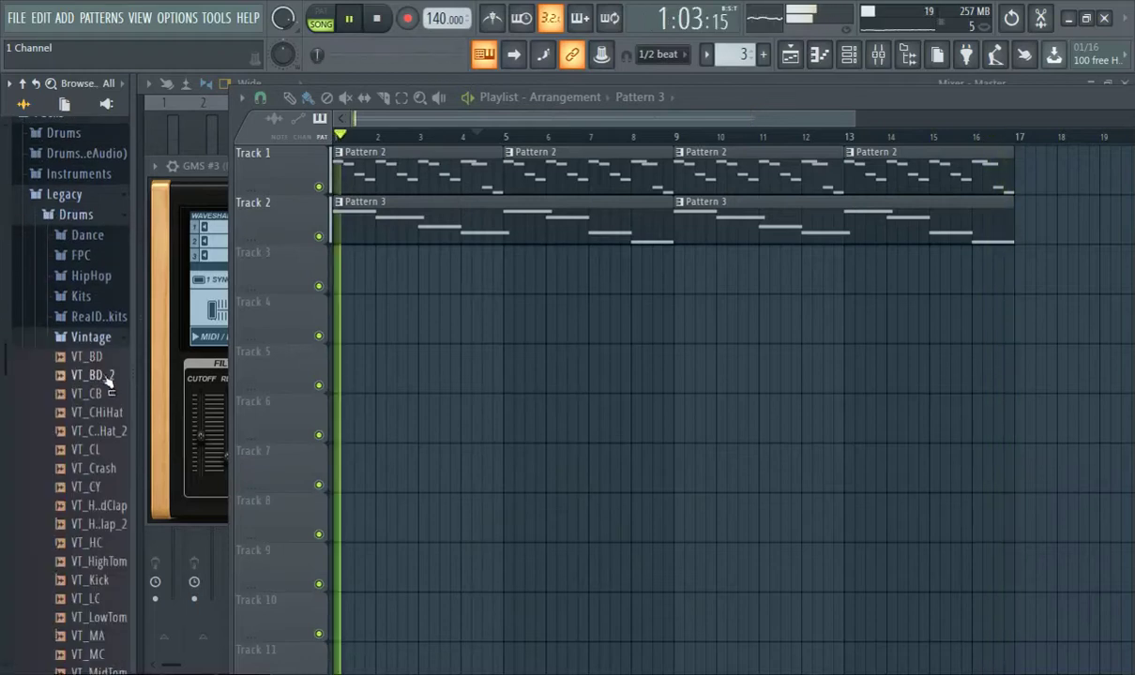
{"action": "scroll", "coordinate": [94, 376], "scroll_direction": "down", "scroll_amount": 4}
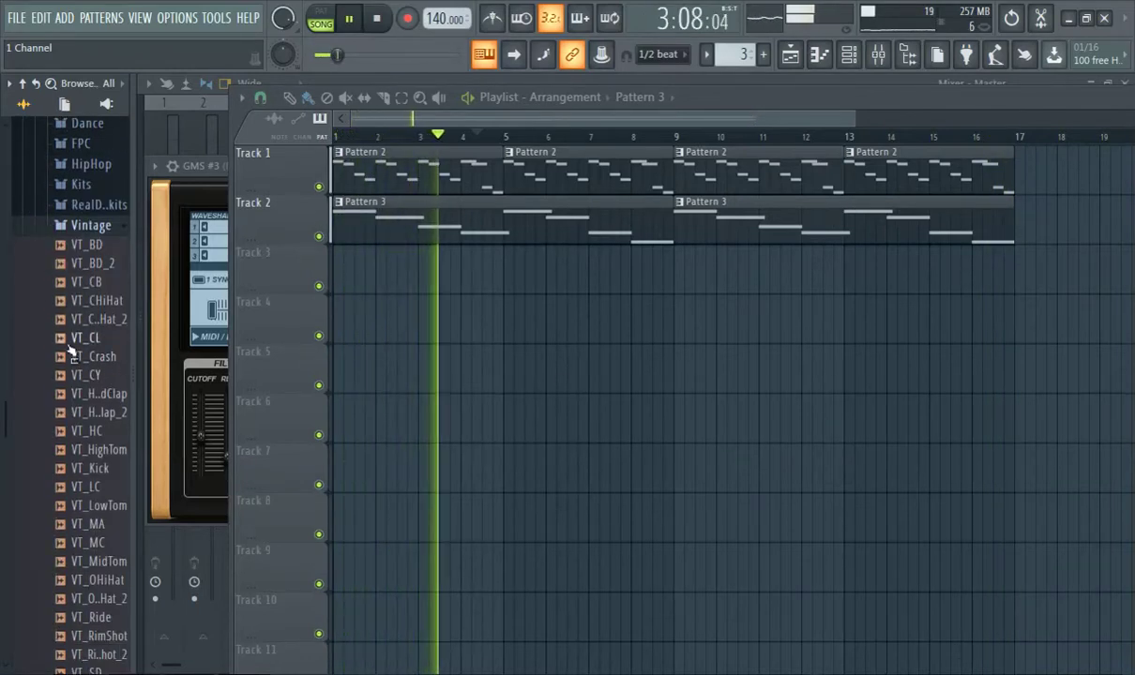
Audition the VT_BD kick samples and load VT_BD onto the Kick channel in the Channel rack
{"action": "left_click", "coordinate": [89, 264]}
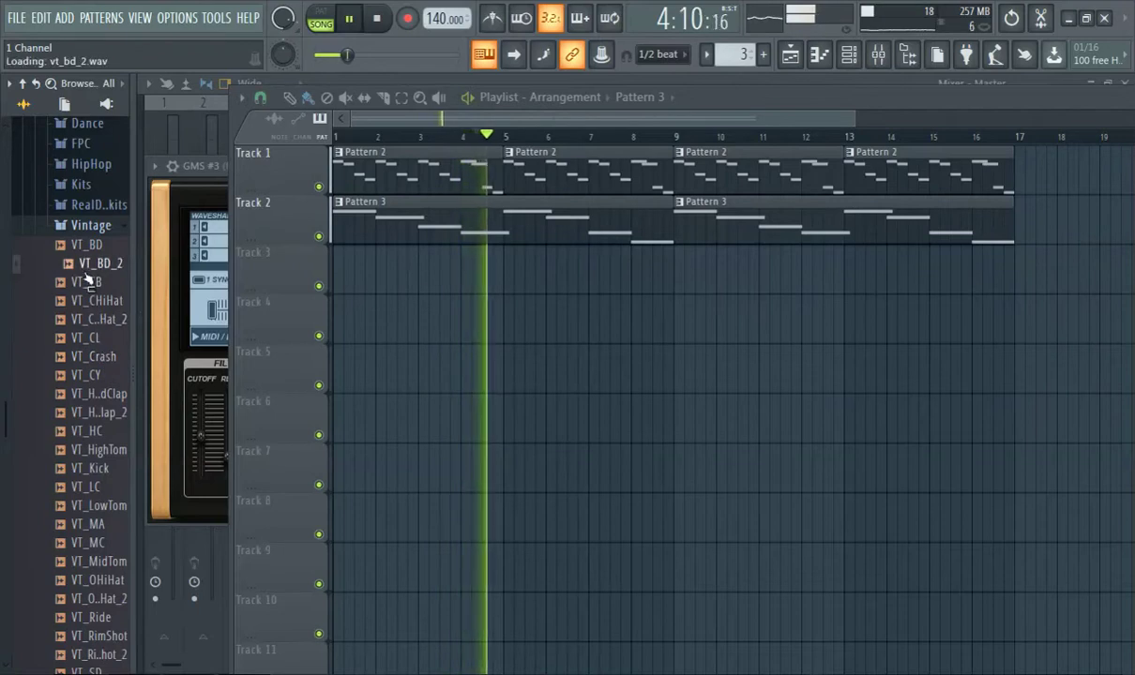
{"action": "left_click", "coordinate": [89, 245]}
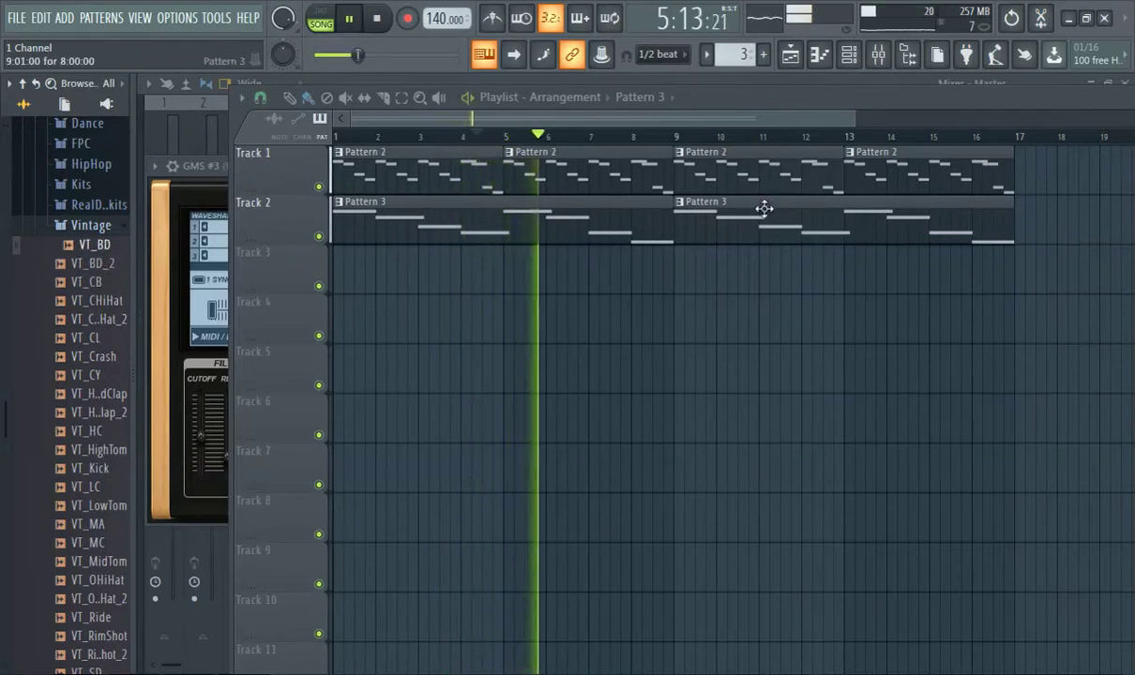
{"action": "left_click", "coordinate": [848, 54]}
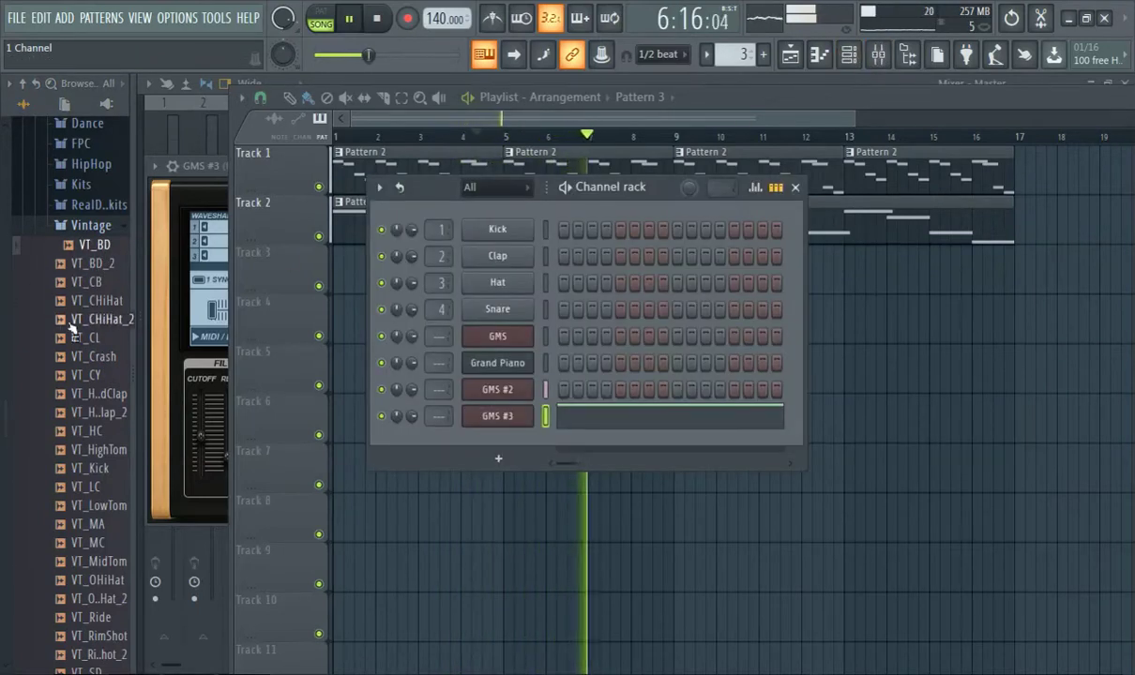
{"action": "left_click_drag", "start_coordinate": [104, 255], "coordinate": [498, 231]}
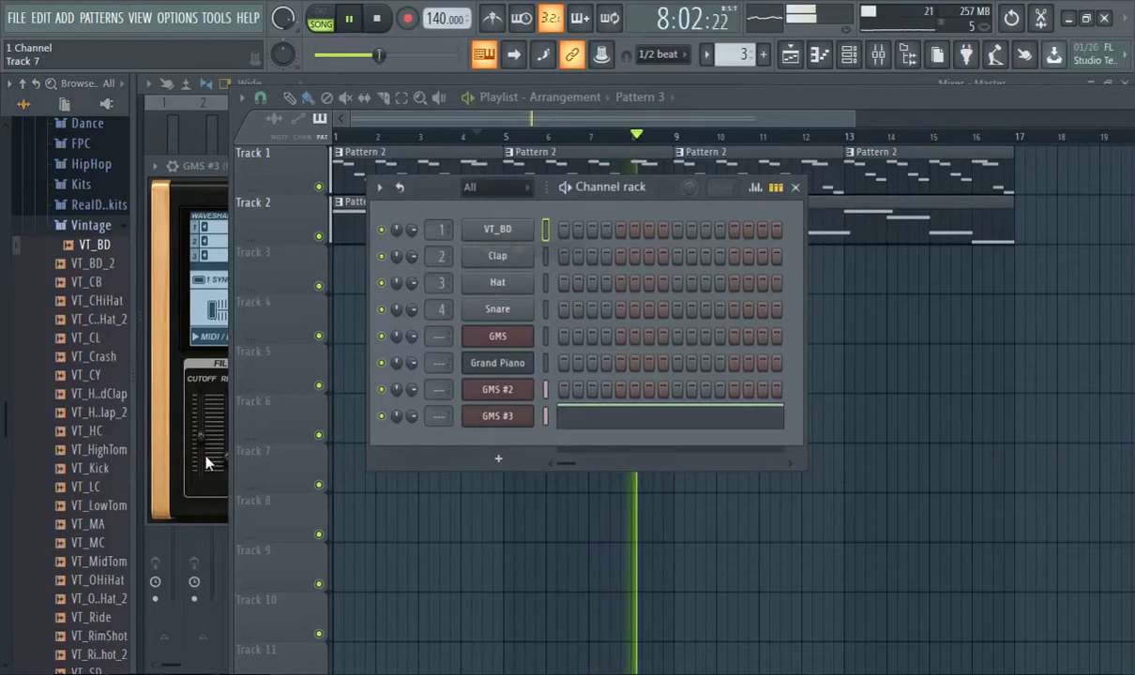
Add VT_SD as a new snare channel after Clap and clear VT_BD's first step
{"action": "scroll", "coordinate": [122, 474], "scroll_direction": "down", "scroll_amount": 4}
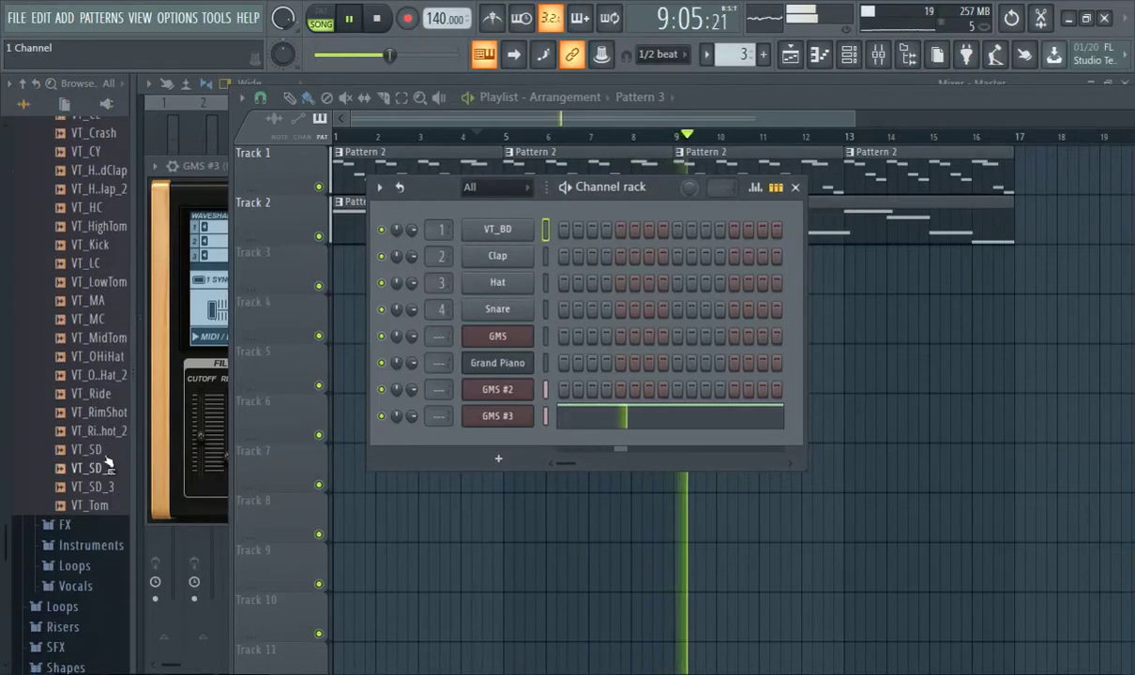
{"action": "left_click", "coordinate": [97, 450]}
{"action": "left_click_drag", "start_coordinate": [106, 455], "coordinate": [494, 282]}
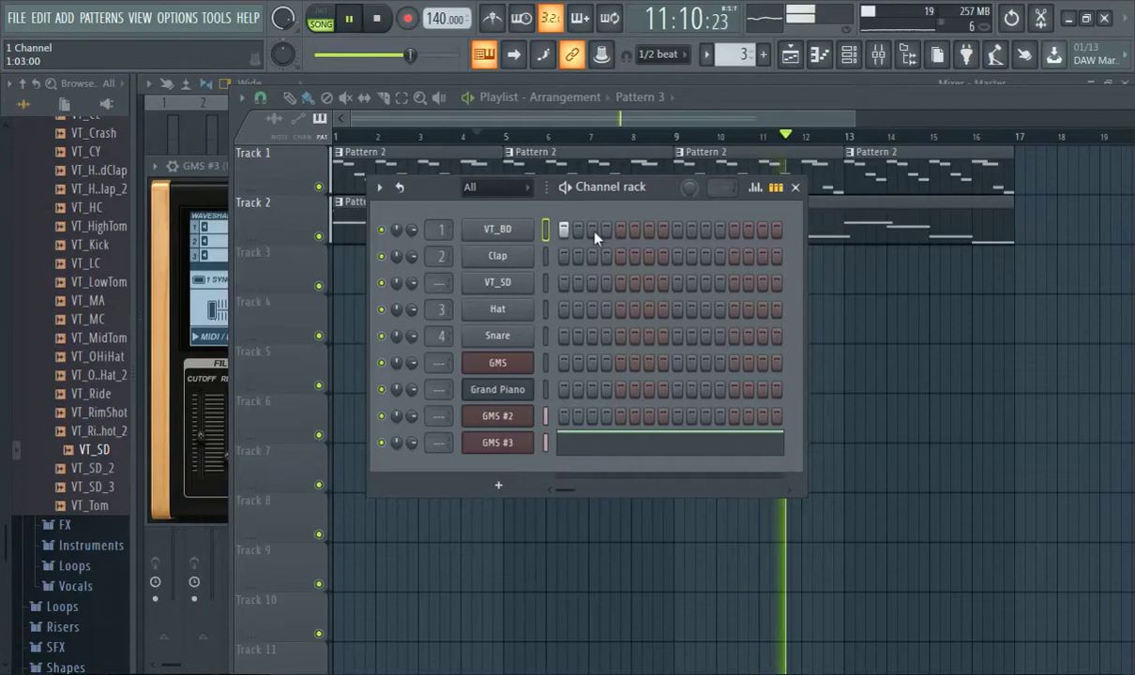
{"action": "left_click", "coordinate": [562, 229]}
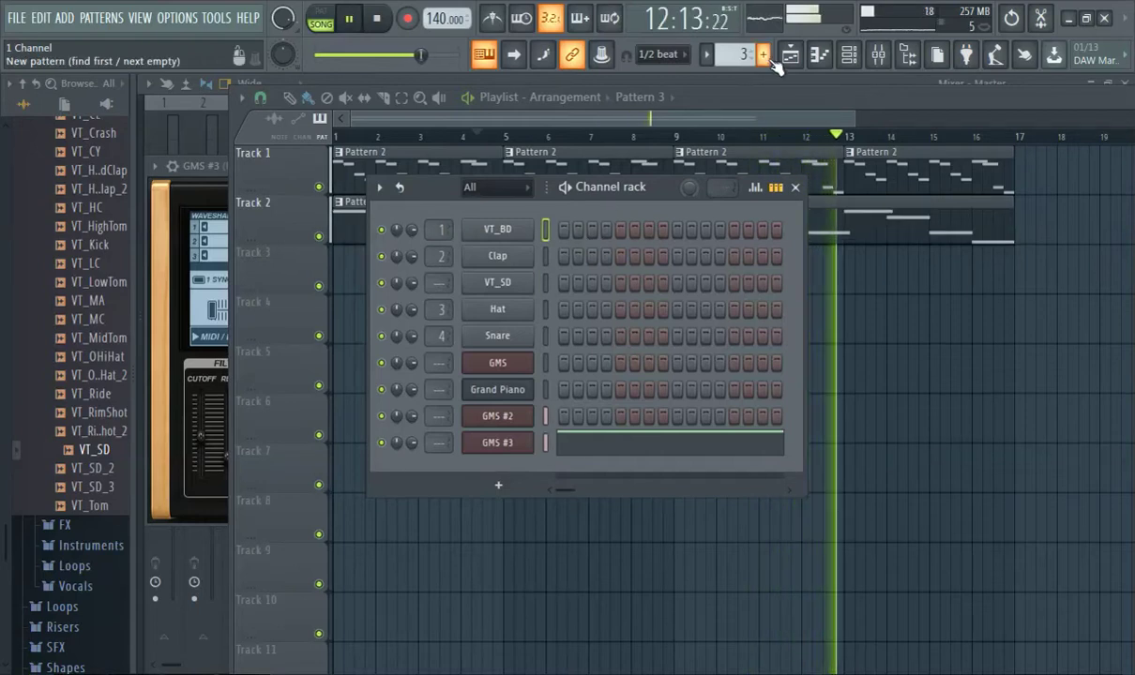
Create Pattern 4 with a VT_BD kick on step 1 and paint it on Track 3 from bar 1 to 5
{"action": "left_click", "coordinate": [763, 54]}
{"action": "left_click", "coordinate": [564, 230]}
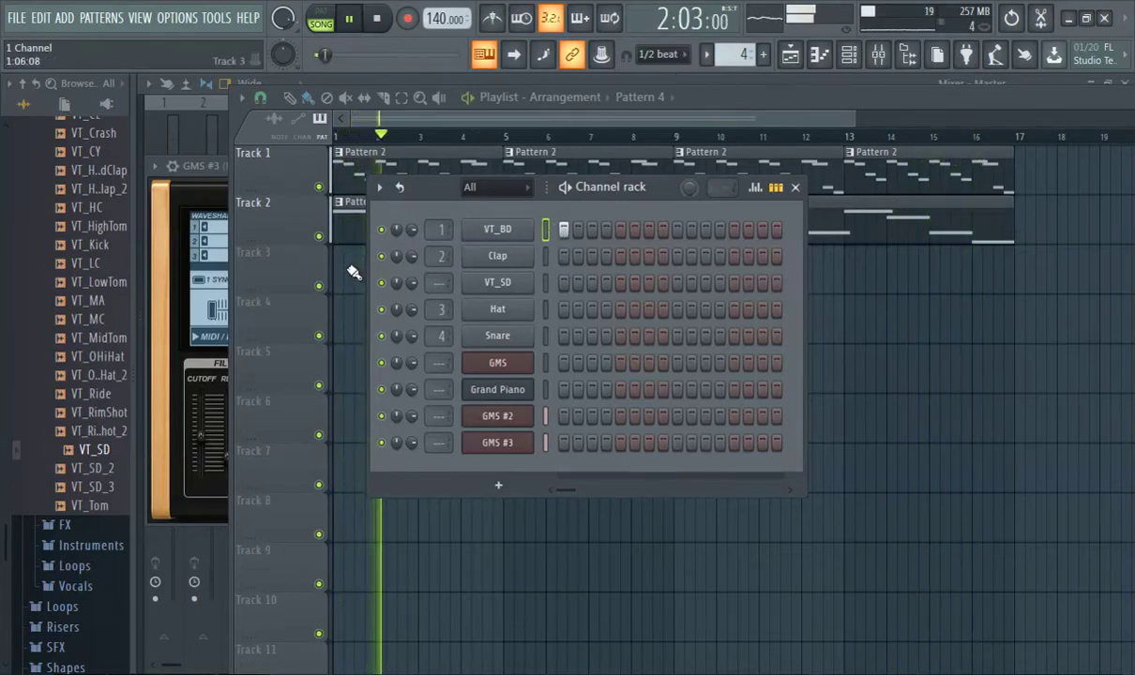
{"action": "left_click", "coordinate": [353, 272]}
{"action": "left_click_drag", "start_coordinate": [387, 272], "coordinate": [502, 274]}
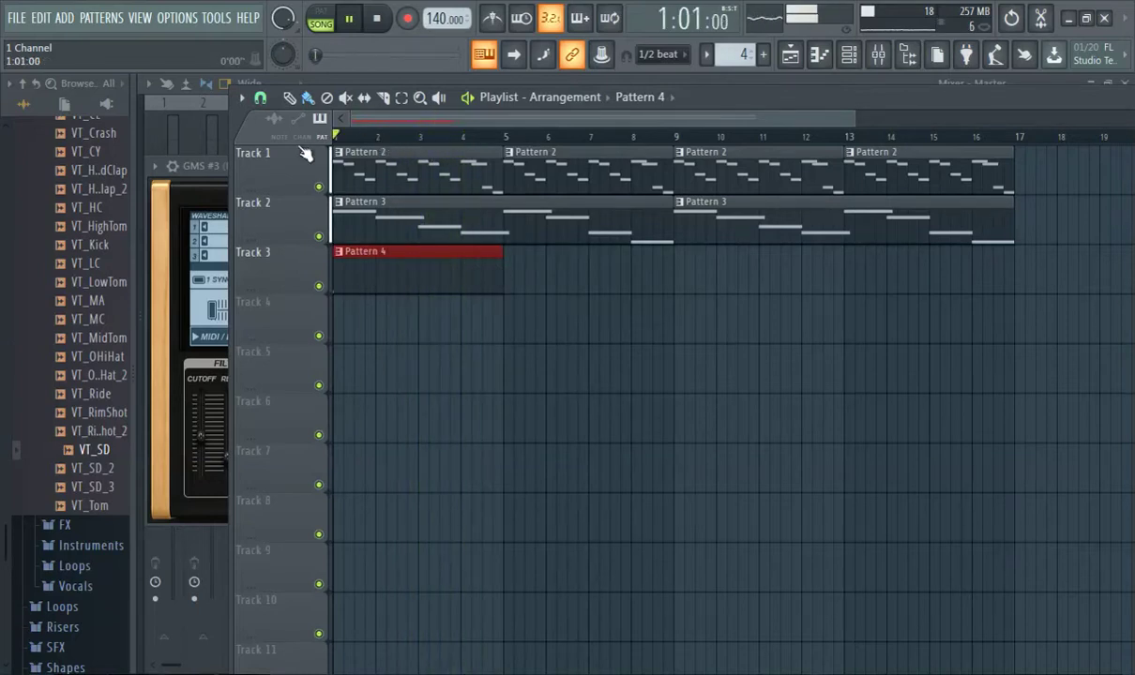
Program VT_BD kicks on steps 1 and 7 and a VT_SD snare on step 9, then widen the rack
{"action": "key", "text": "F6"}
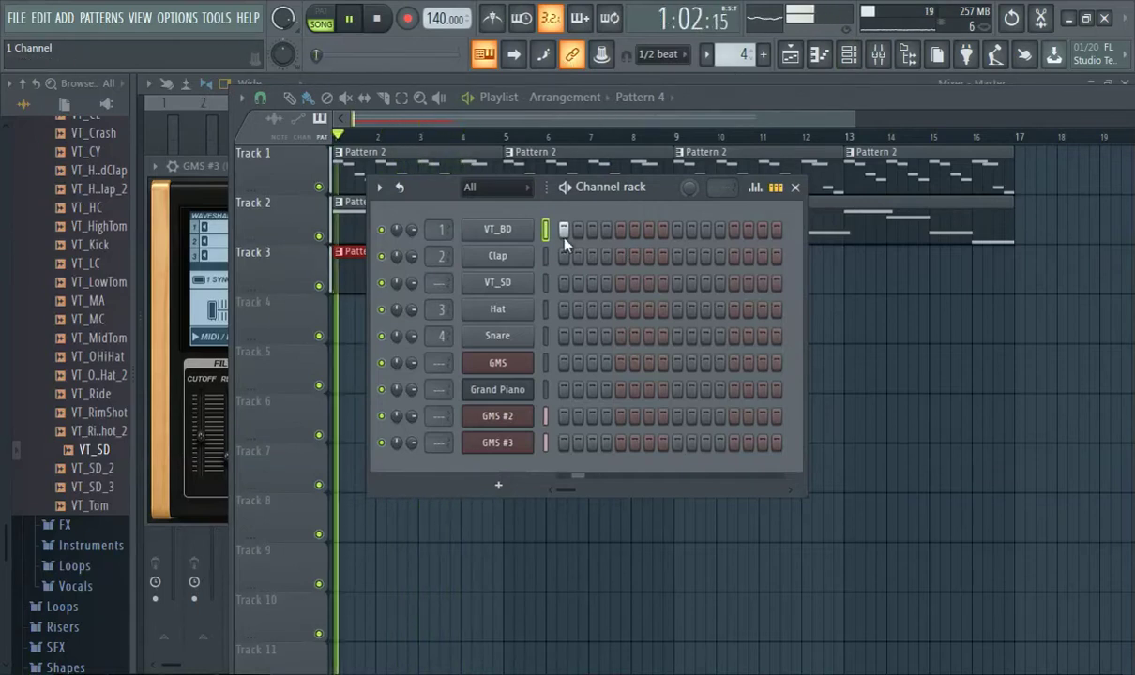
{"action": "left_click", "coordinate": [620, 229]}
{"action": "left_click", "coordinate": [678, 255]}
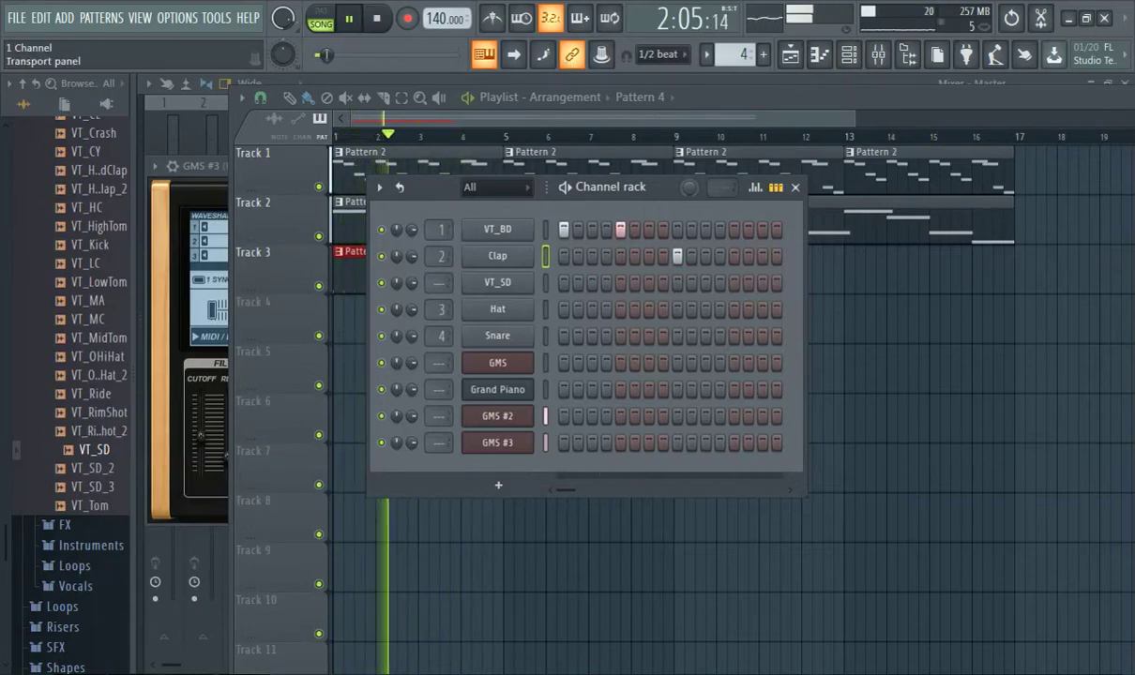
{"action": "left_click", "coordinate": [610, 230]}
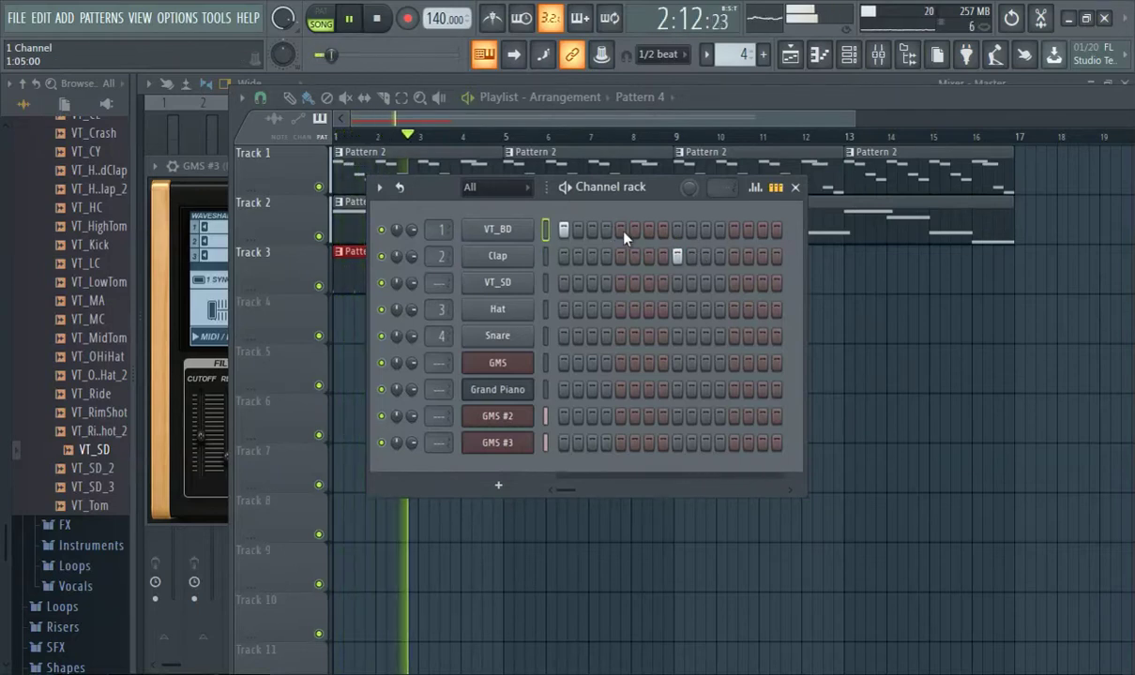
{"action": "left_click", "coordinate": [648, 229]}
{"action": "right_click", "coordinate": [678, 255]}
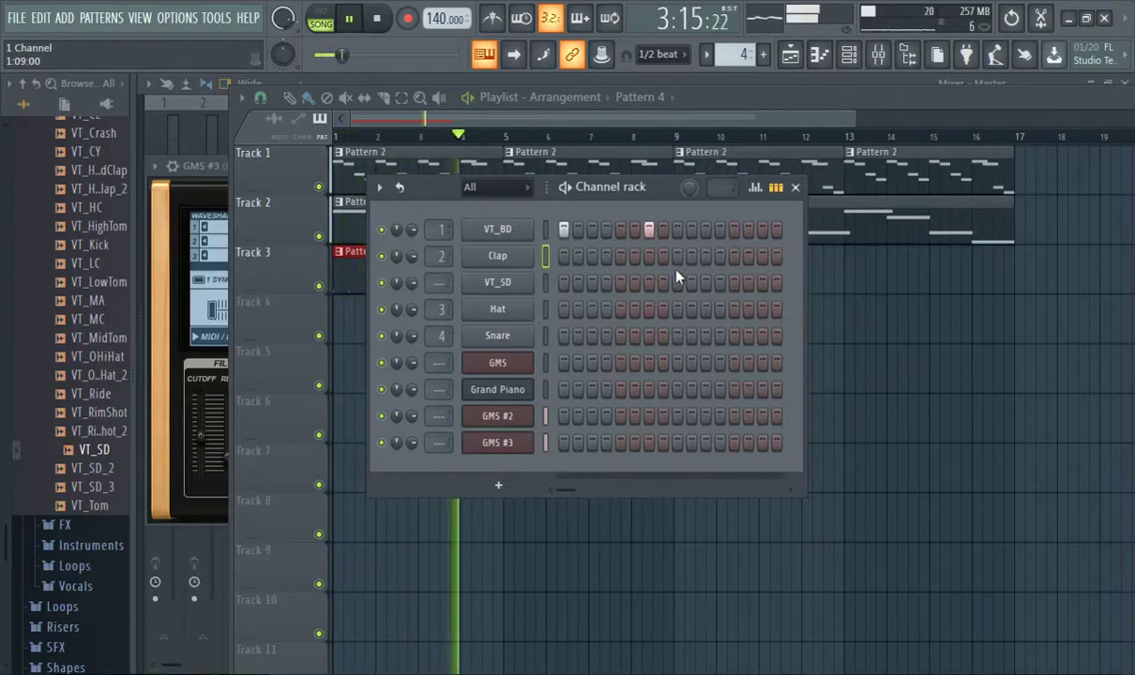
{"action": "left_click", "coordinate": [677, 282]}
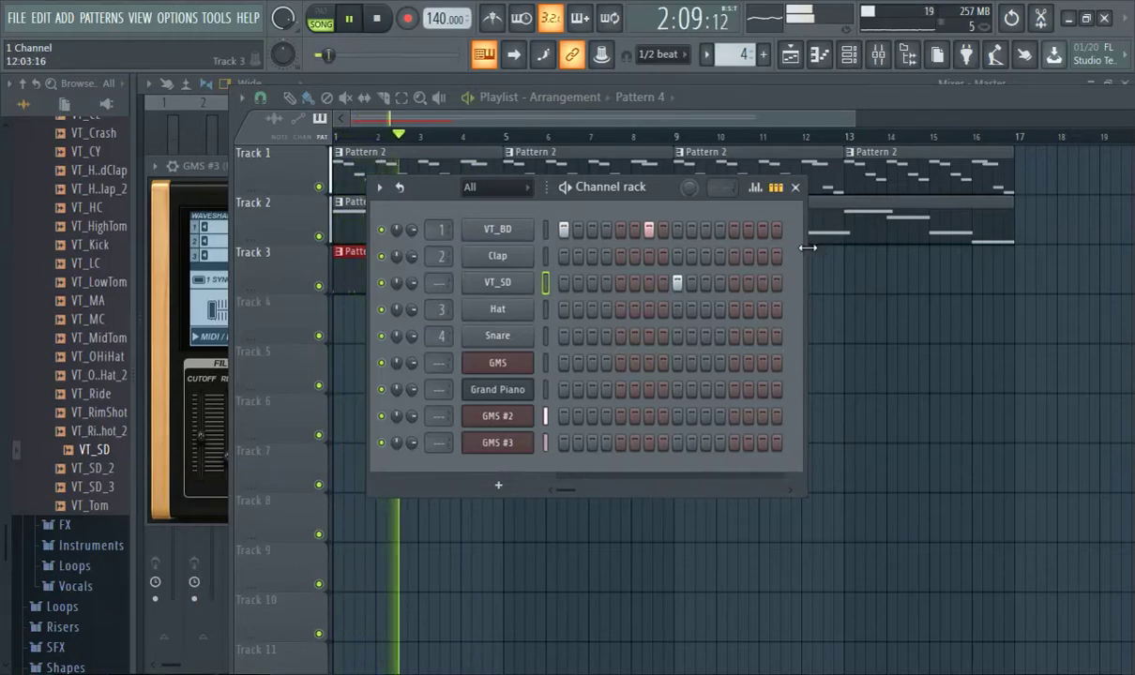
{"action": "left_click_drag", "start_coordinate": [807, 248], "coordinate": [1131, 318]}
{"action": "left_click_drag", "start_coordinate": [772, 187], "coordinate": [591, 192]}
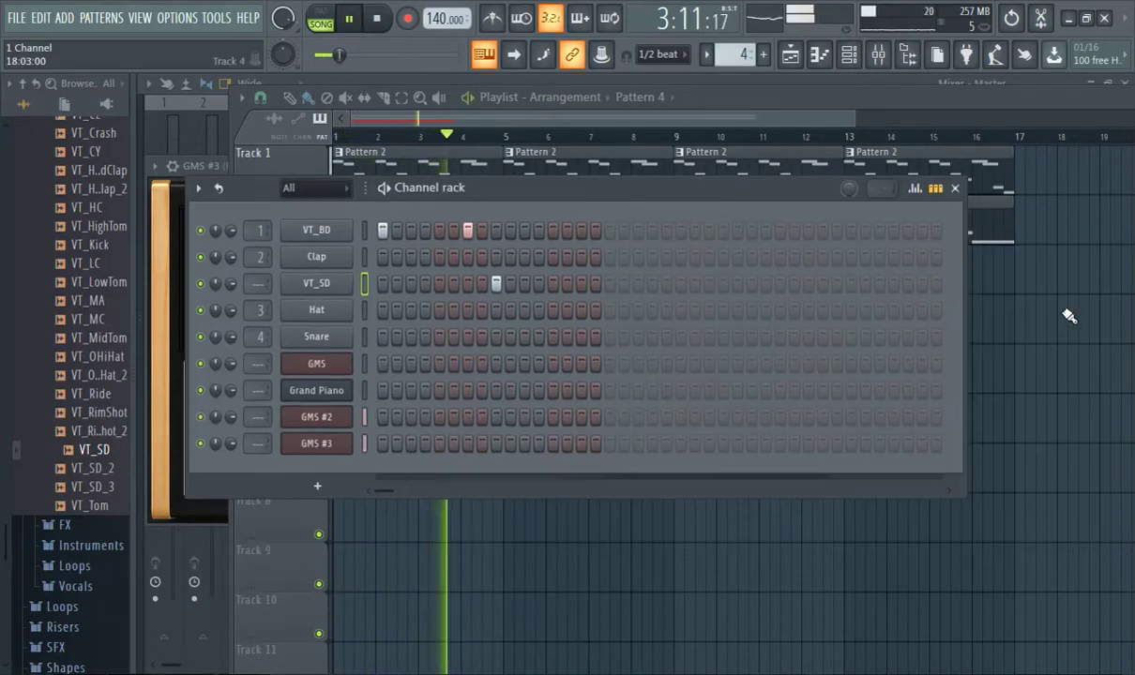
Widen the Channel rack, add more VT_BD kicks and shift the VT_SD snare one step earlier
{"action": "left_click_drag", "start_coordinate": [965, 303], "coordinate": [1131, 310]}
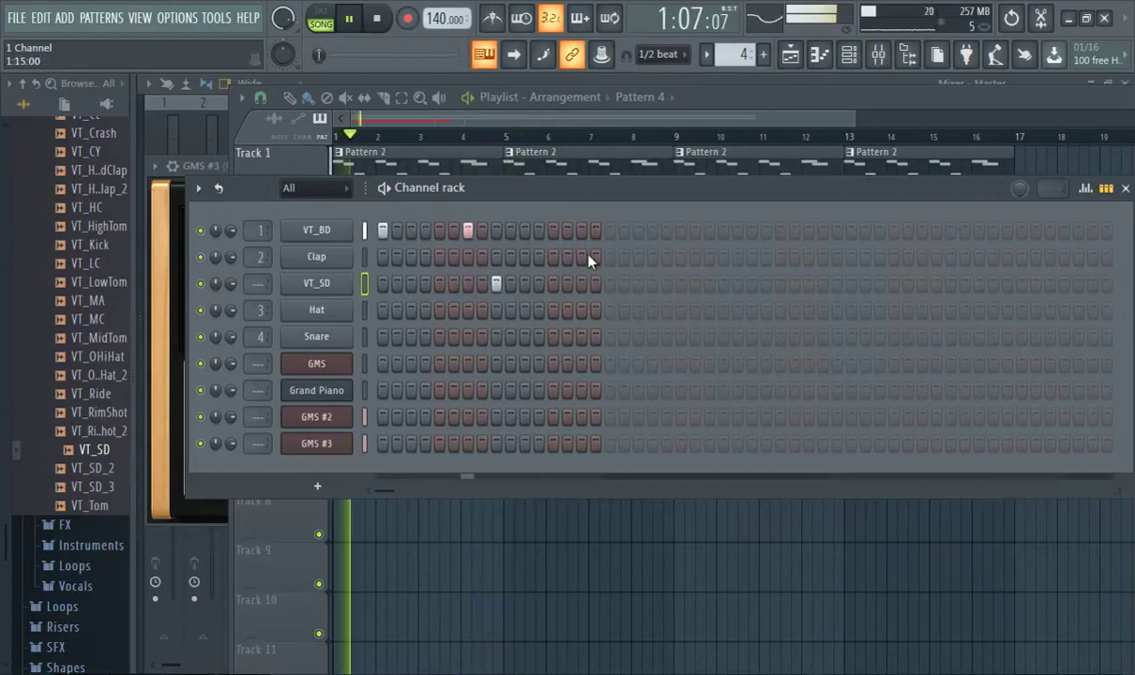
{"action": "left_click", "coordinate": [609, 230]}
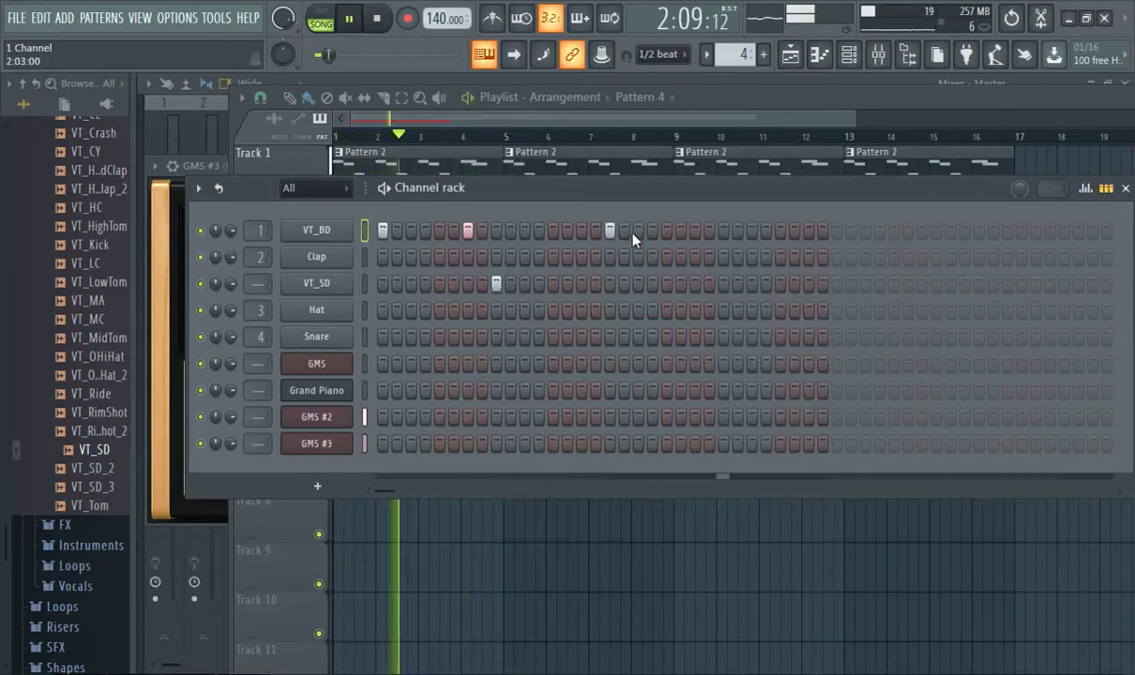
{"action": "left_click", "coordinate": [638, 230]}
{"action": "left_click", "coordinate": [681, 283]}
{"action": "left_click", "coordinate": [667, 284]}
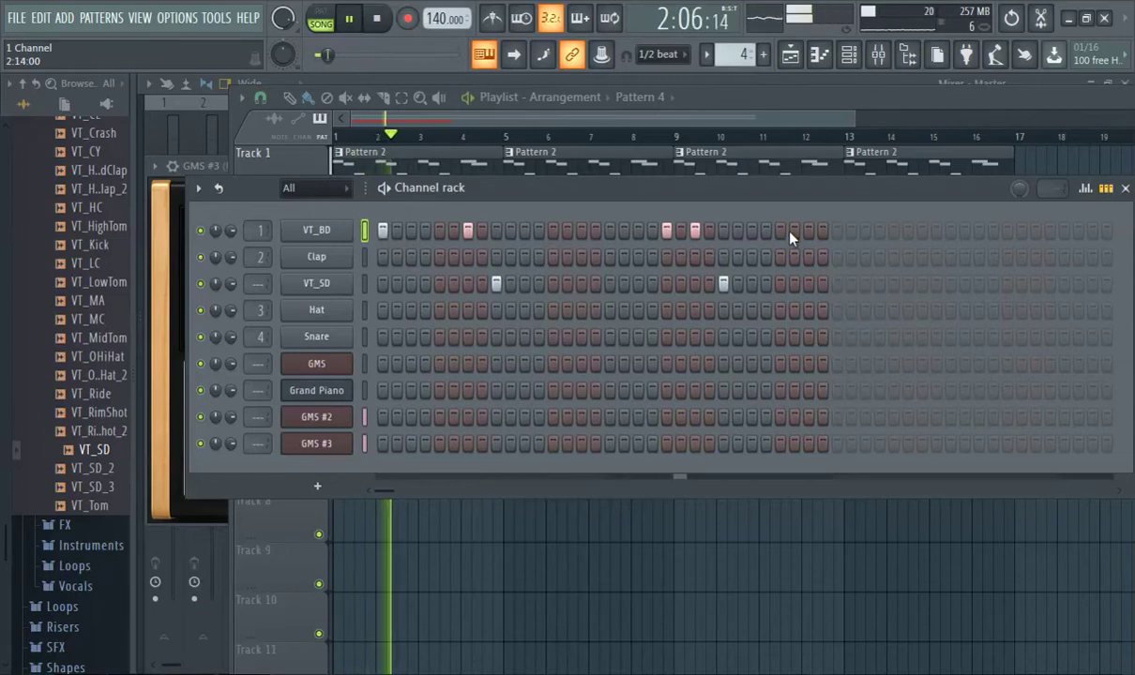
Extend the step grid and add VT_BD kick hits beyond the old pattern end
{"action": "left_click", "coordinate": [838, 230]}
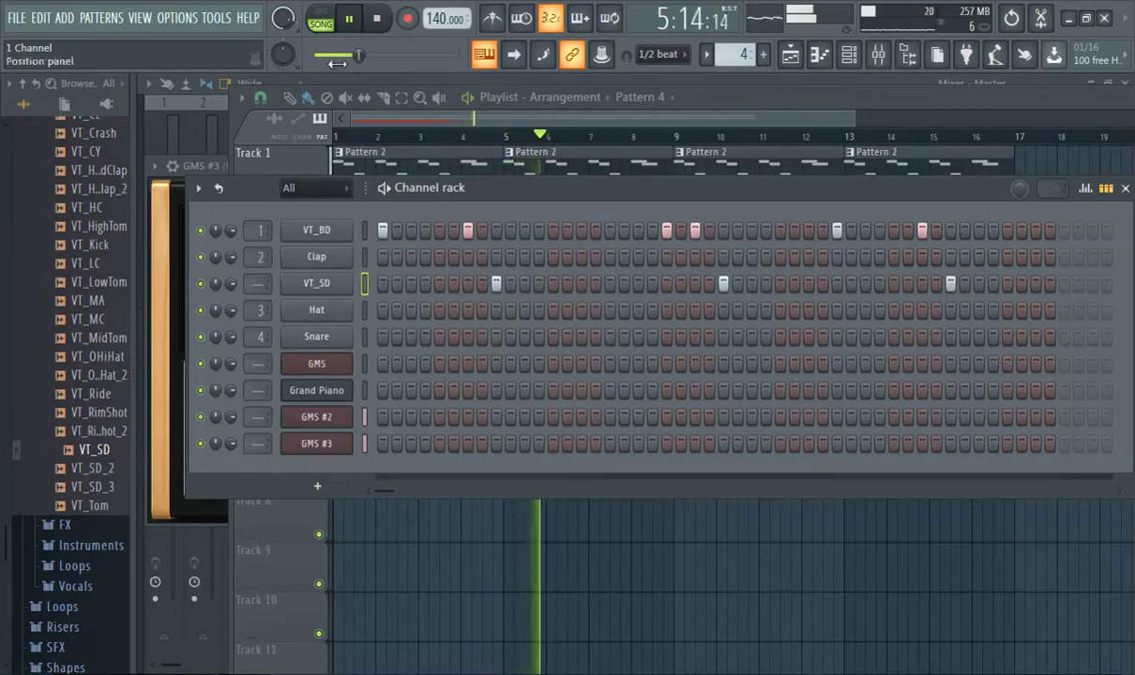
{"action": "left_click_drag", "start_coordinate": [504, 195], "coordinate": [443, 212]}
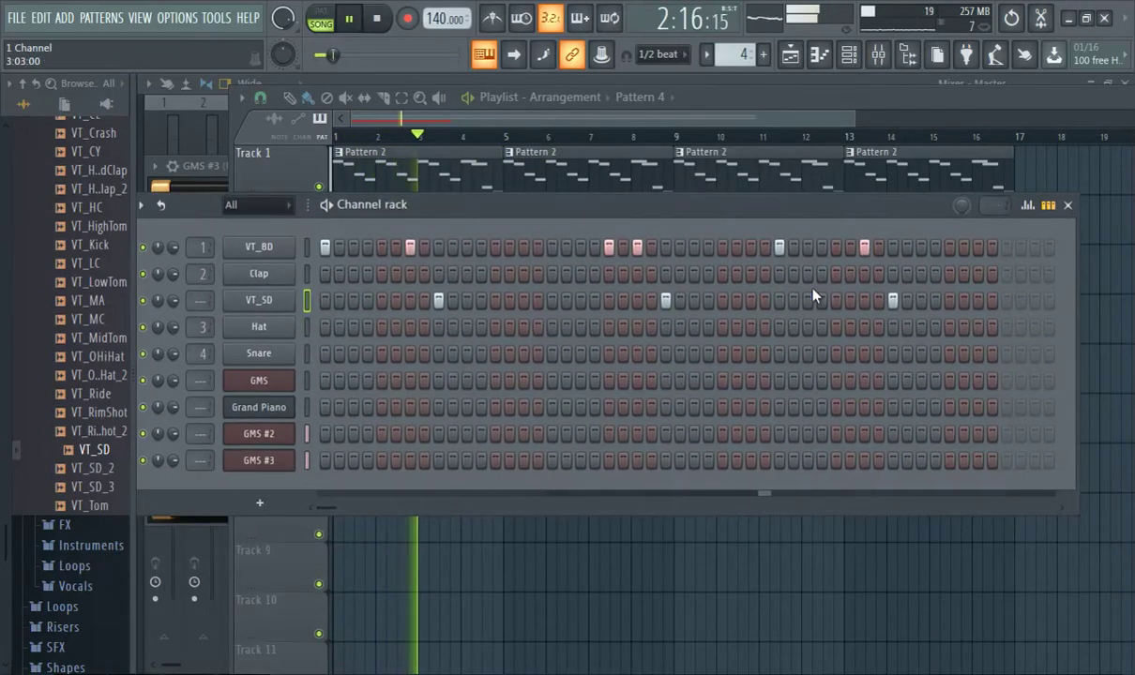
{"action": "left_click_drag", "start_coordinate": [941, 215], "coordinate": [753, 230]}
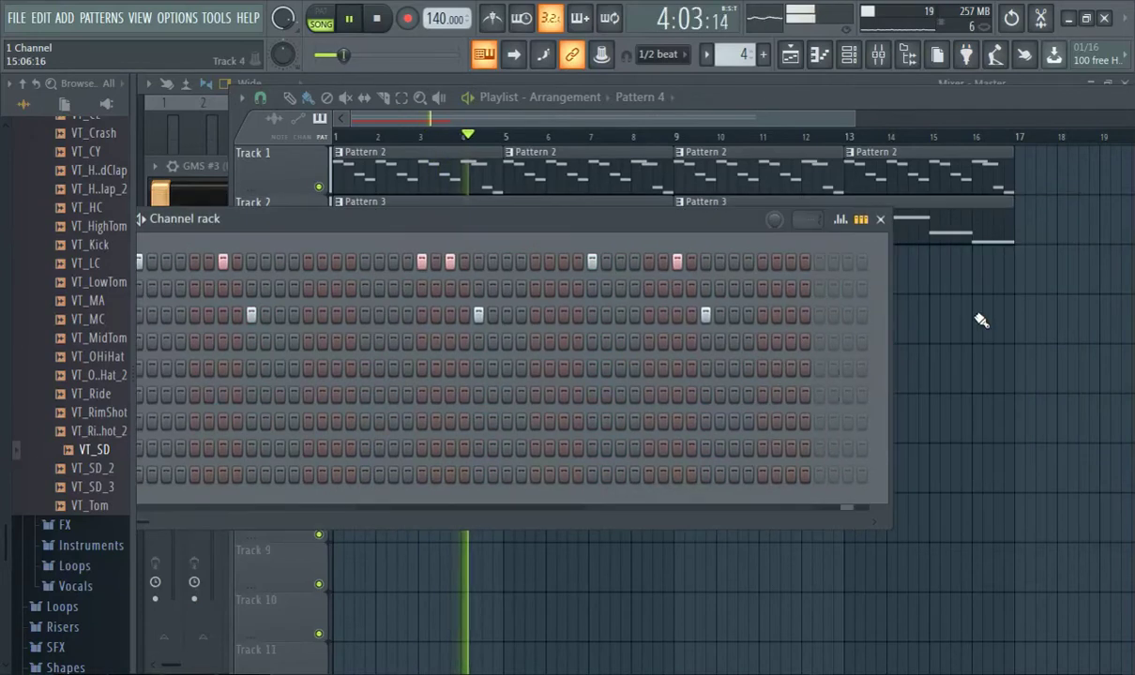
{"action": "left_click_drag", "start_coordinate": [891, 336], "coordinate": [1130, 321]}
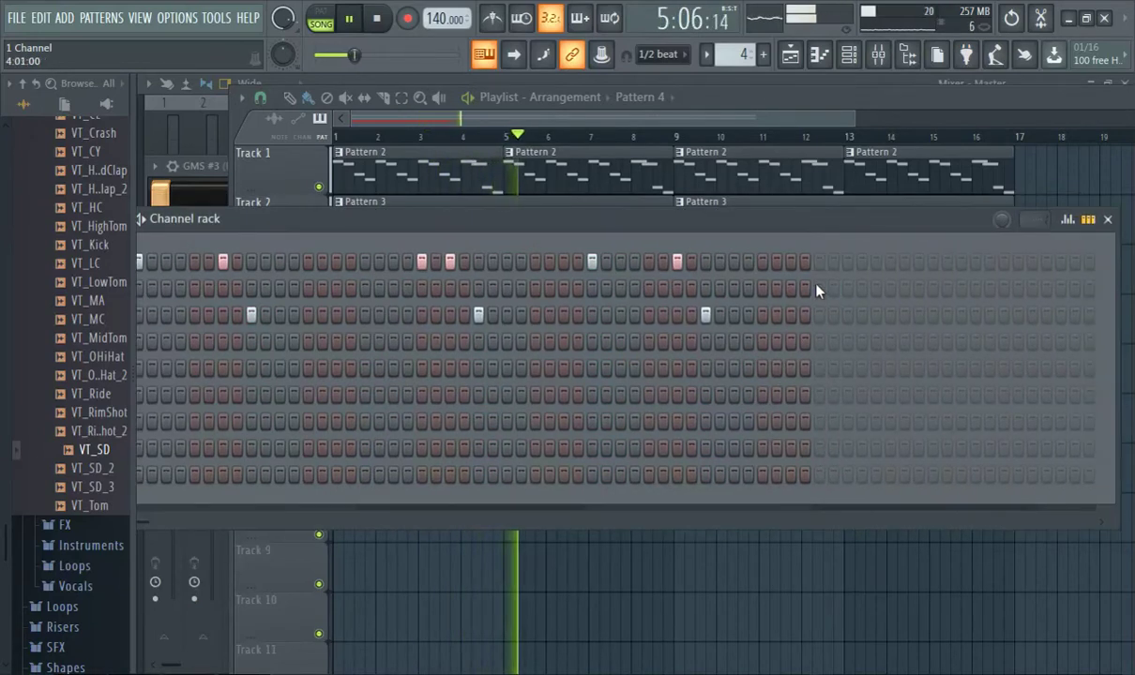
{"action": "left_click", "coordinate": [876, 264]}
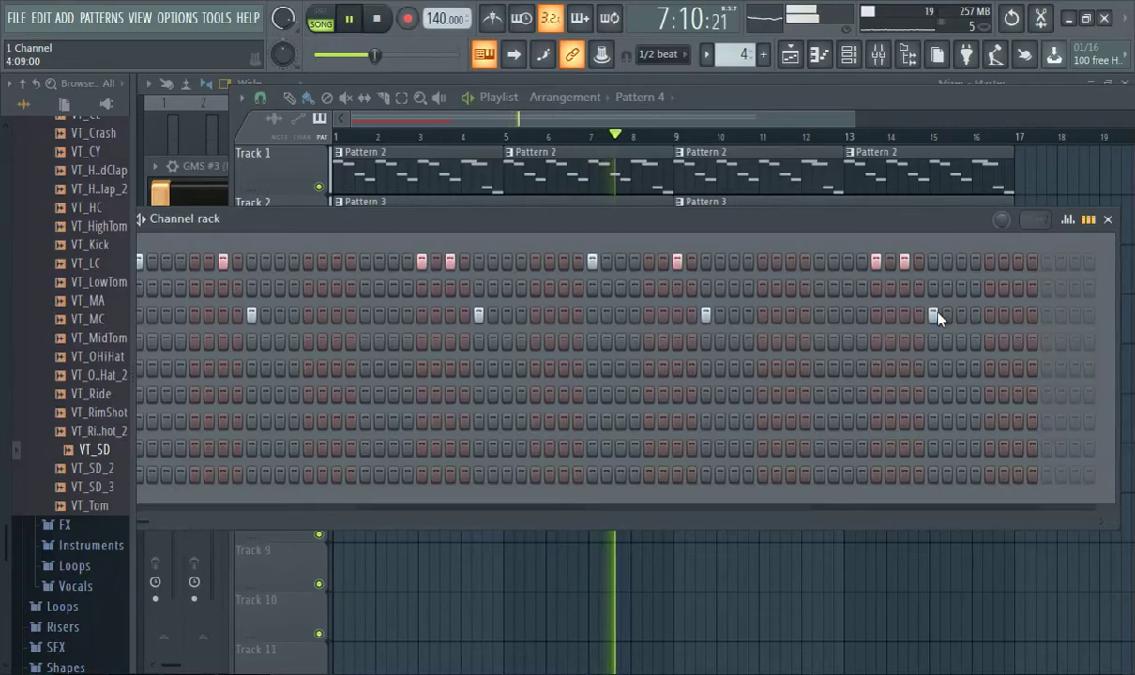
Paint a second Pattern 4 clip on Track 3 aligned exactly at bar 5
{"action": "left_click", "coordinate": [599, 151]}
{"action": "key", "text": "space"}
{"action": "key", "text": "space"}
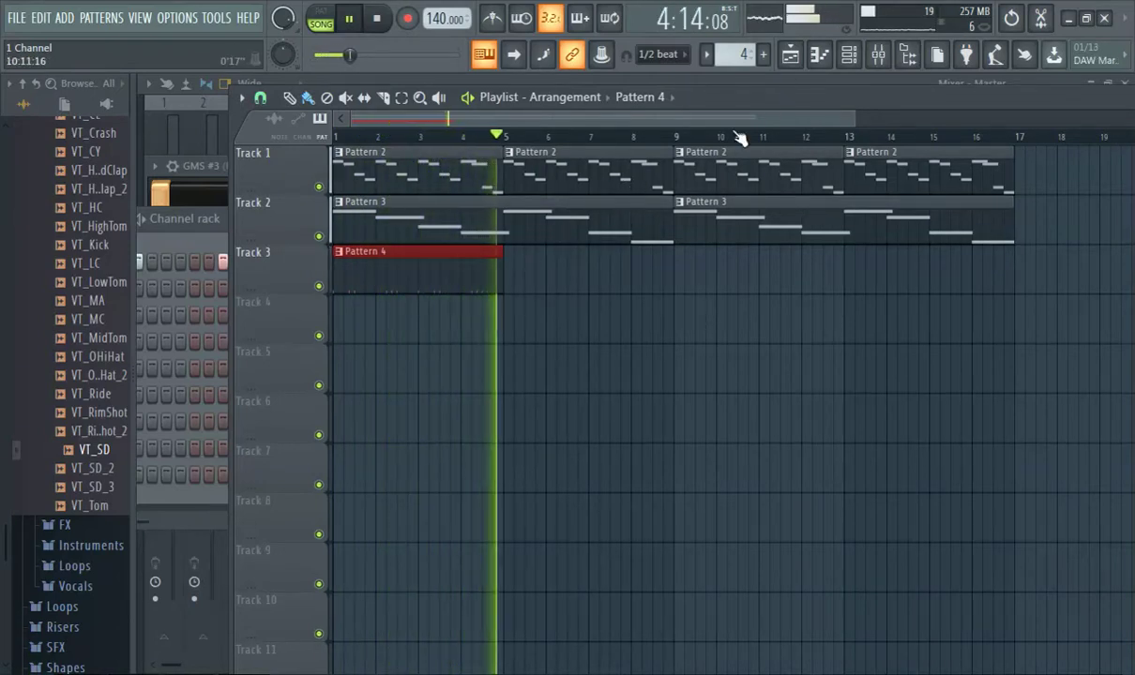
{"action": "left_click", "coordinate": [518, 277]}
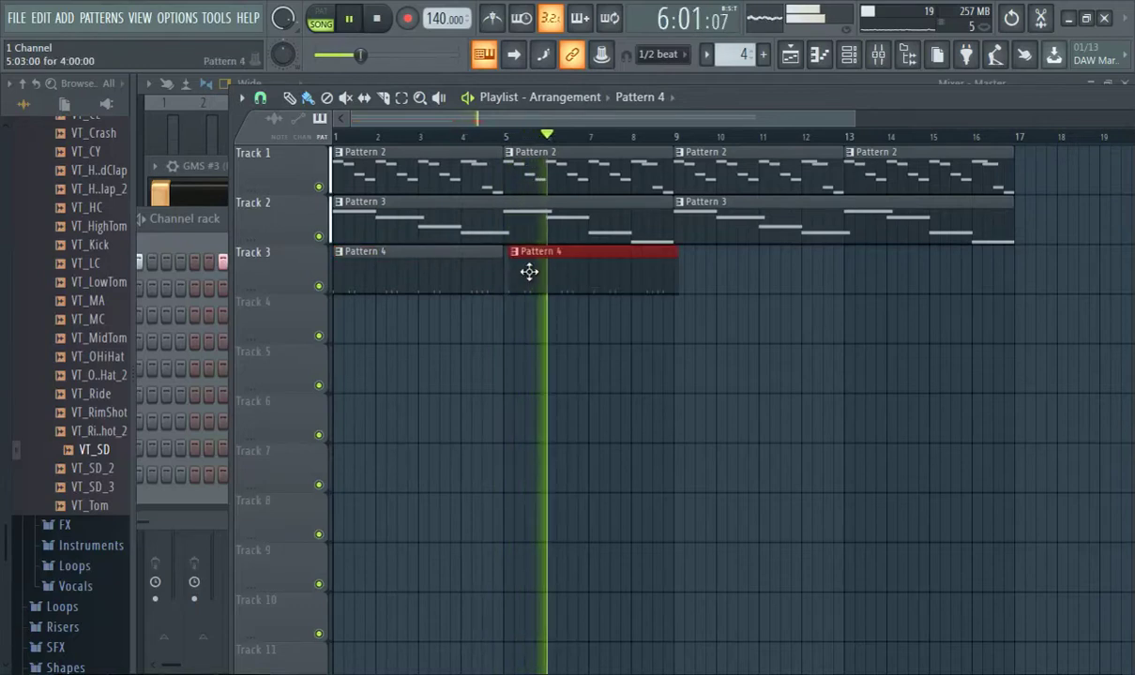
{"action": "left_click_drag", "start_coordinate": [530, 272], "coordinate": [525, 272]}
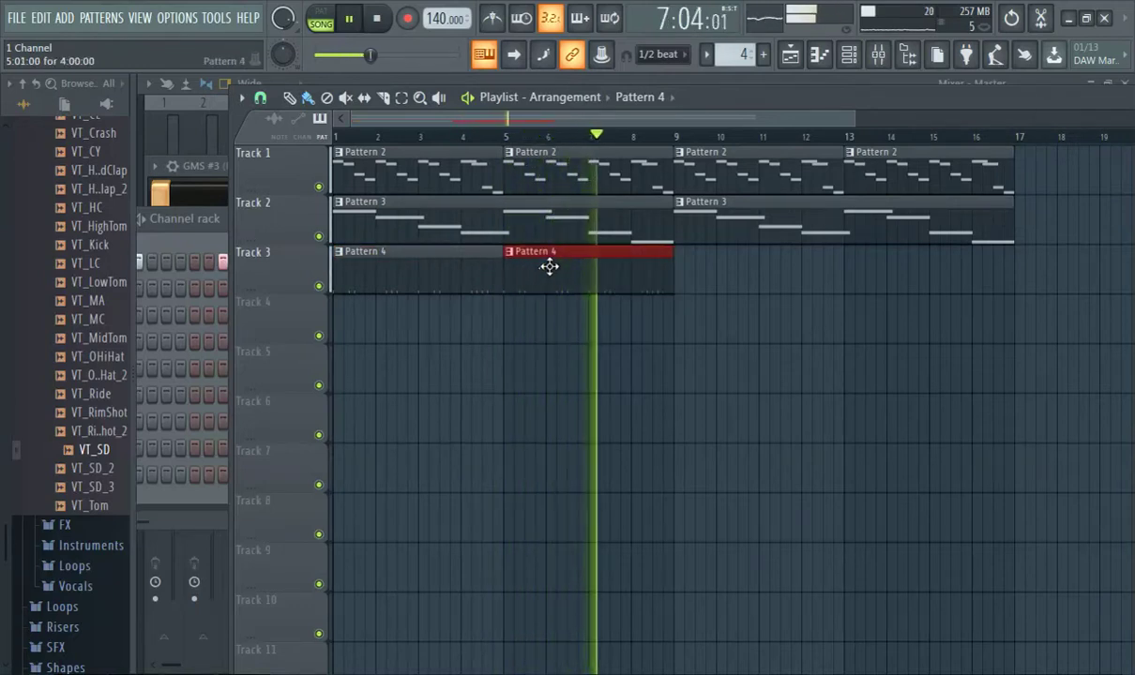
Stop playback and replay the song from the beginning to hear the arrangement
{"action": "left_click", "coordinate": [351, 19]}
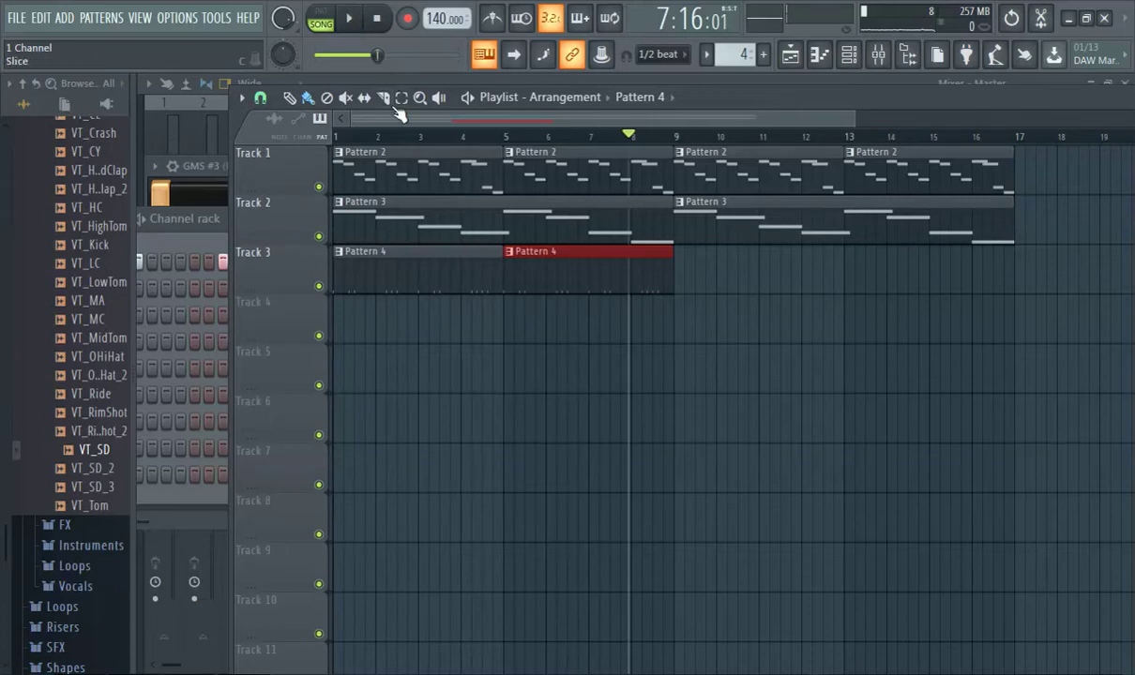
{"action": "left_click", "coordinate": [350, 21]}
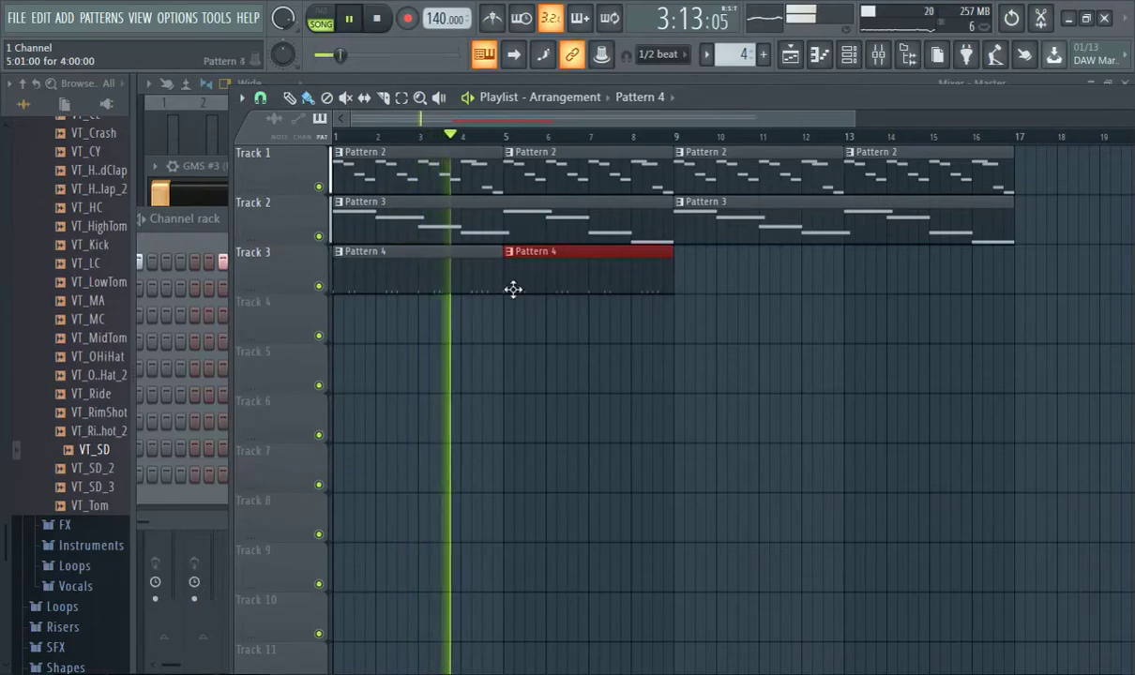
{"action": "scroll", "coordinate": [85, 300], "scroll_direction": "up", "scroll_amount": 5}
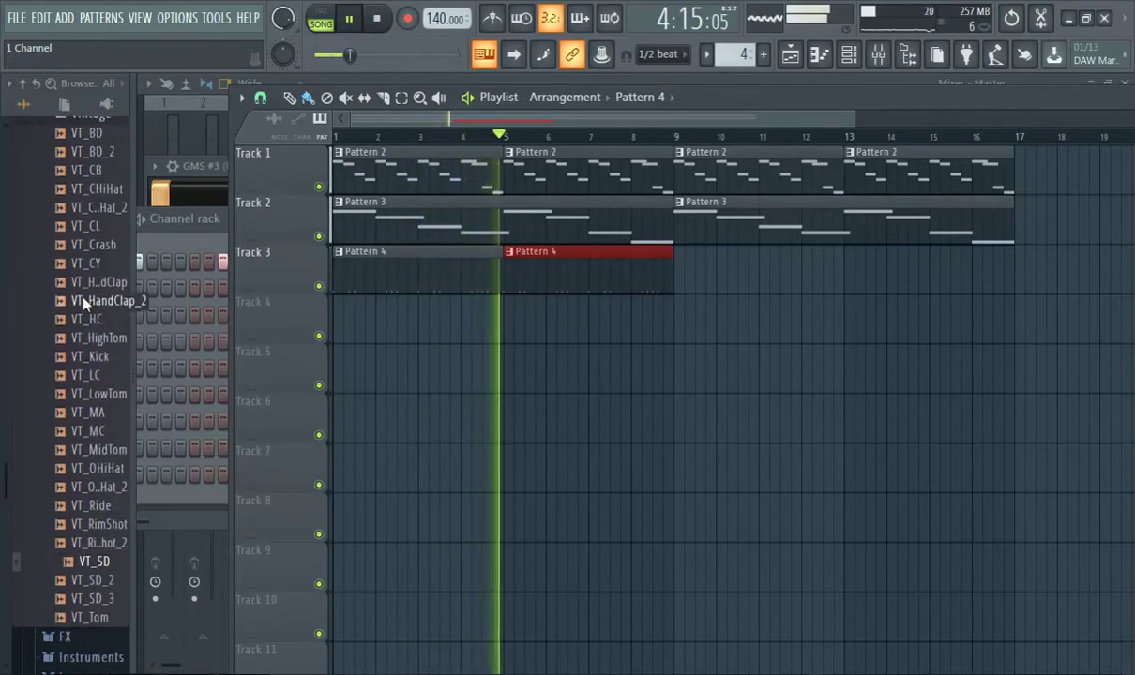
{"action": "scroll", "coordinate": [58, 406], "scroll_direction": "down", "scroll_amount": 5}
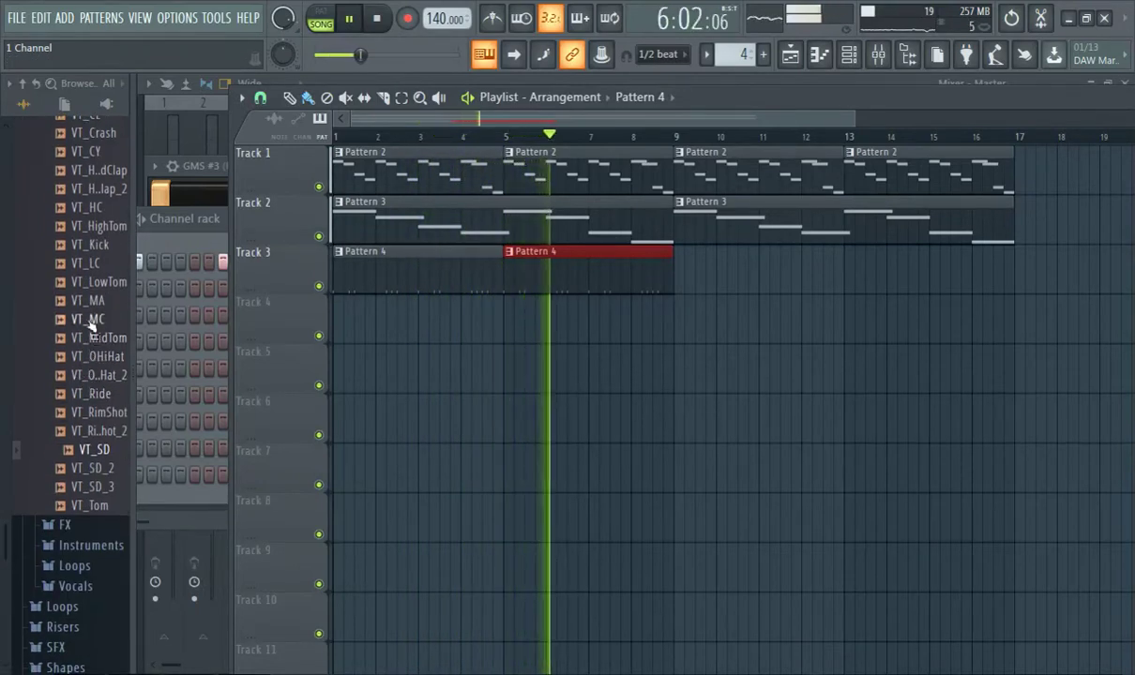
{"action": "scroll", "coordinate": [116, 288], "scroll_direction": "up", "scroll_amount": 3}
Show all channels in the rack and load the VT_CHiHat sample into the Hat channel
{"action": "left_click_drag", "start_coordinate": [98, 189], "coordinate": [375, 329]}
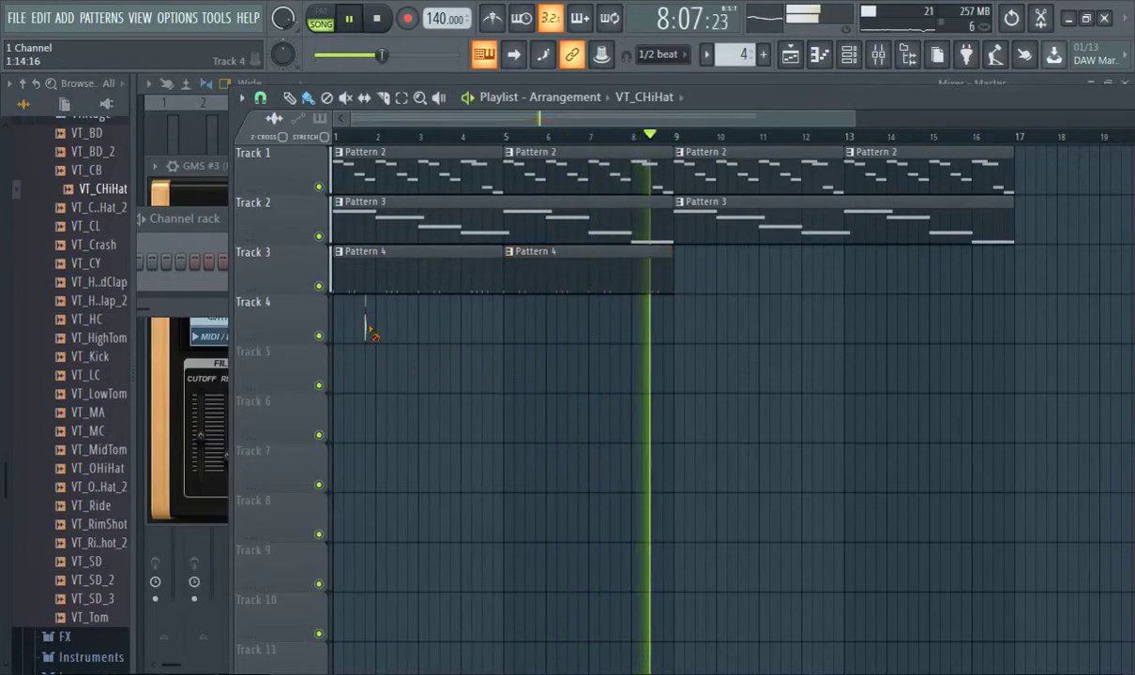
{"action": "key", "text": "F6"}
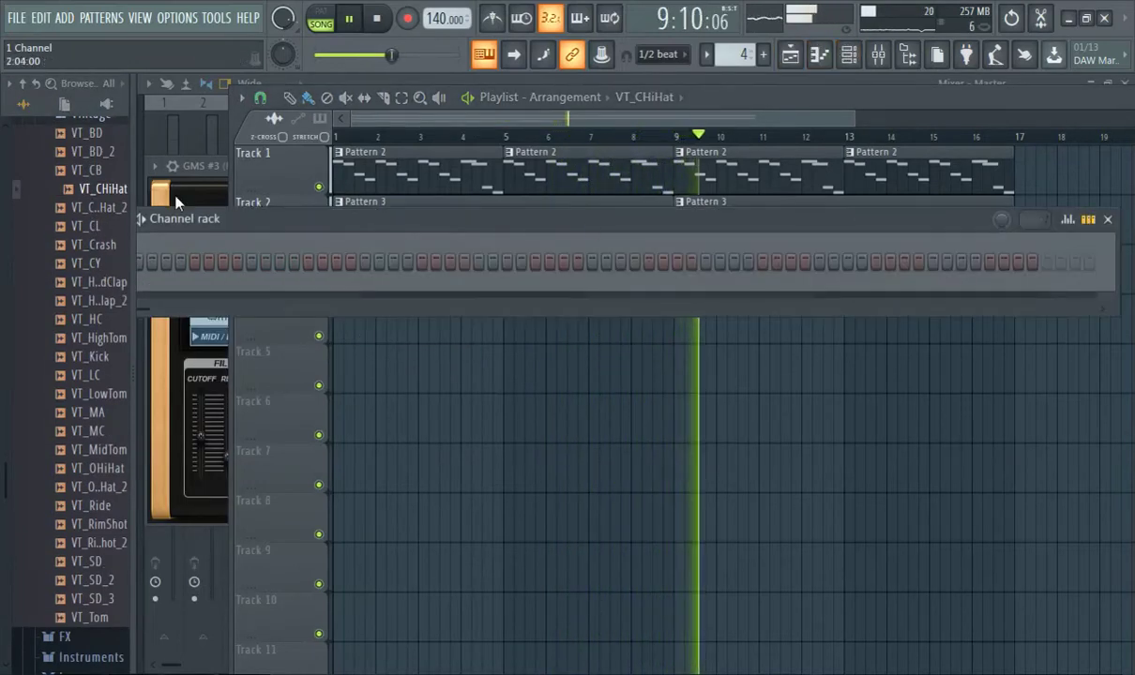
{"action": "left_click_drag", "start_coordinate": [467, 240], "coordinate": [706, 262]}
{"action": "left_click", "coordinate": [330, 265]}
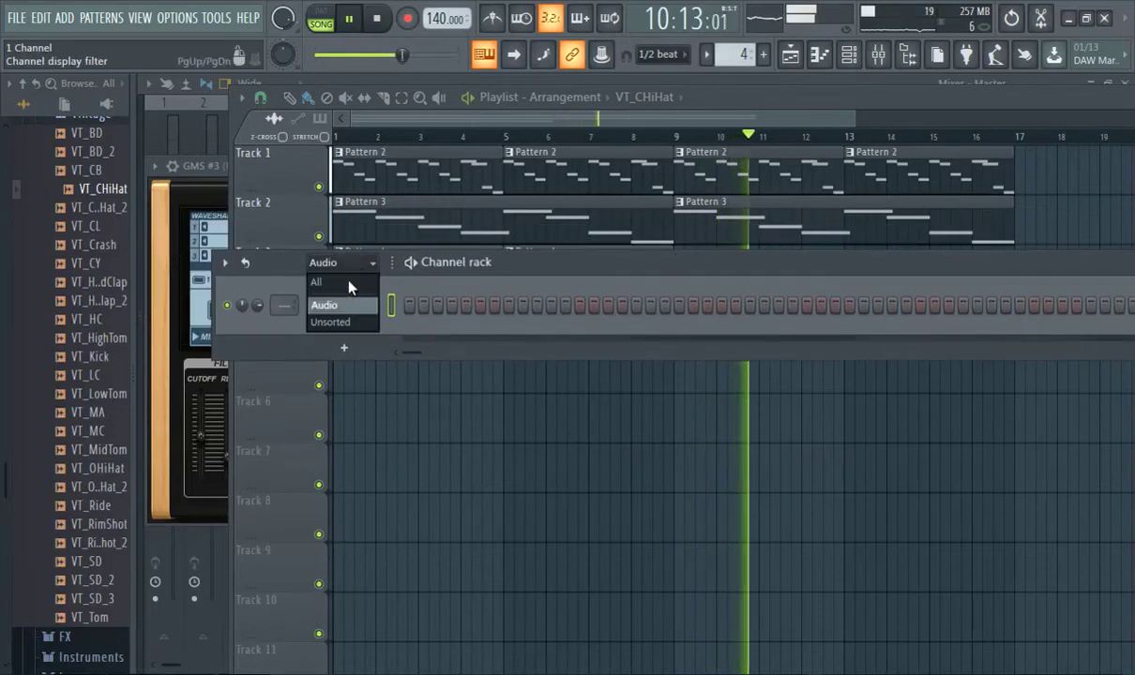
{"action": "left_click", "coordinate": [323, 282]}
{"action": "left_click_drag", "start_coordinate": [96, 190], "coordinate": [343, 385]}
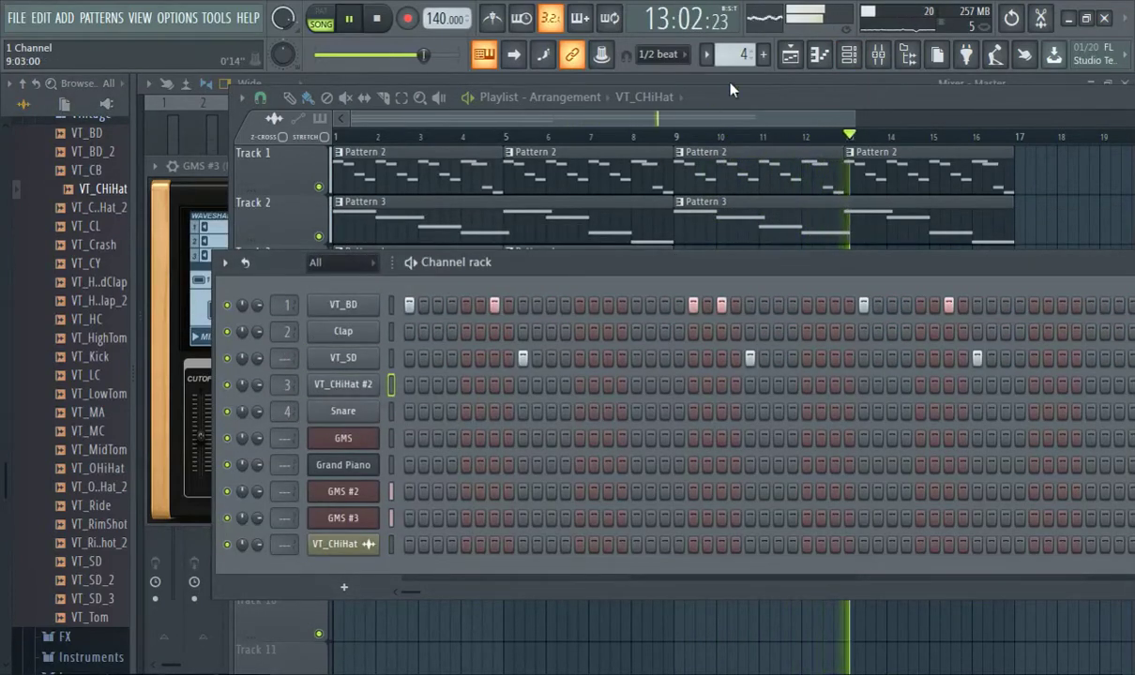
Create Pattern 5 and fill the VT_CHiHat #2 row with consecutive hi-hat steps
{"action": "left_click", "coordinate": [767, 62]}
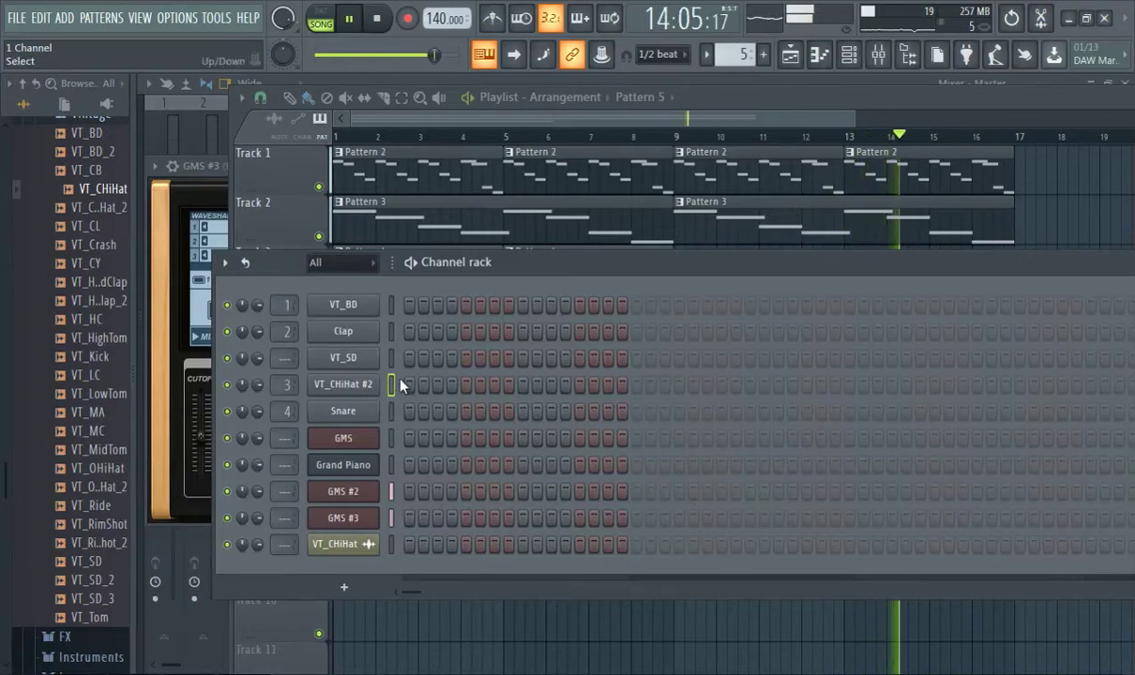
{"action": "mouse_move", "coordinate": [634, 415]}
{"action": "left_mouse_down"}
{"action": "mouse_move", "coordinate": [1051, 453]}
{"action": "mouse_move", "coordinate": [1132, 433]}
{"action": "left_mouse_up"}
{"action": "mouse_move", "coordinate": [911, 261]}
{"action": "left_mouse_down"}
{"action": "mouse_move", "coordinate": [835, 378]}
{"action": "mouse_move", "coordinate": [1112, 380]}
{"action": "left_mouse_up"}
Place a Pattern 5 clip on Track 5 starting at bar 9
{"action": "left_click", "coordinate": [547, 113]}
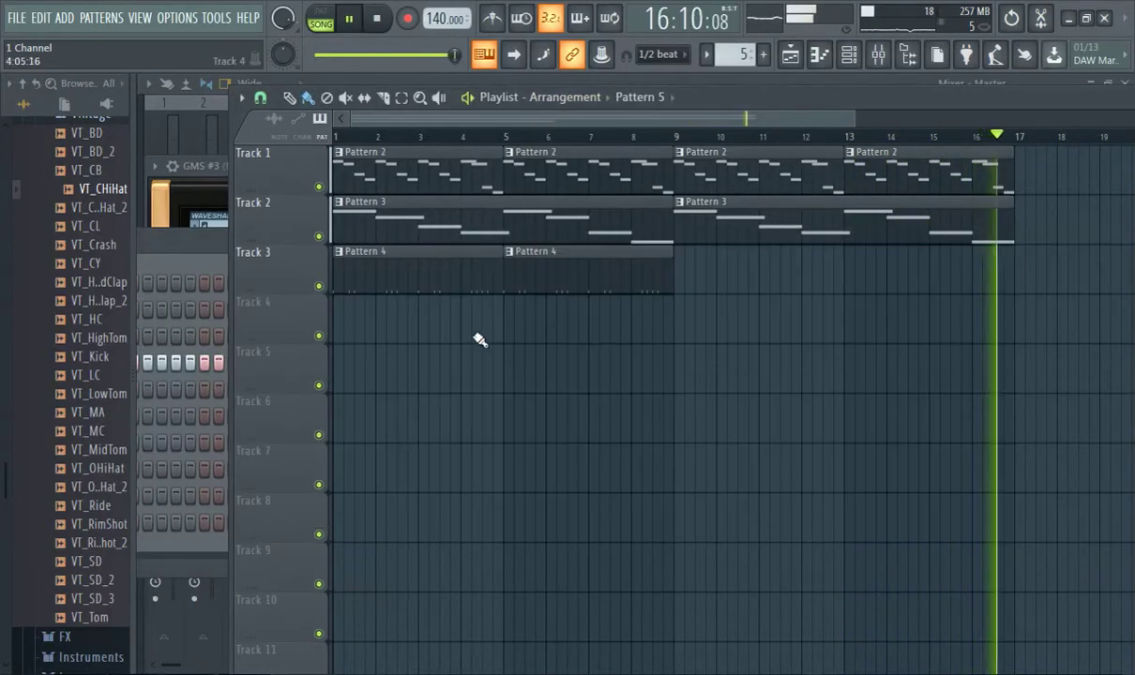
{"action": "left_click_drag", "start_coordinate": [443, 370], "coordinate": [715, 390]}
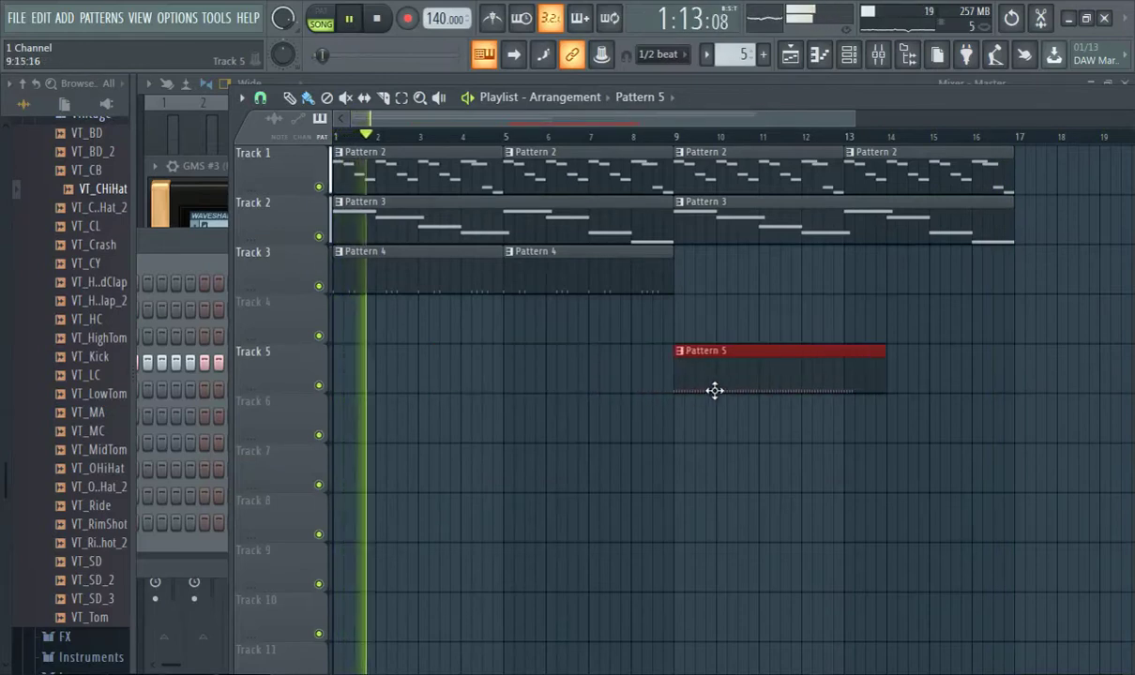
{"action": "left_click", "coordinate": [594, 280]}
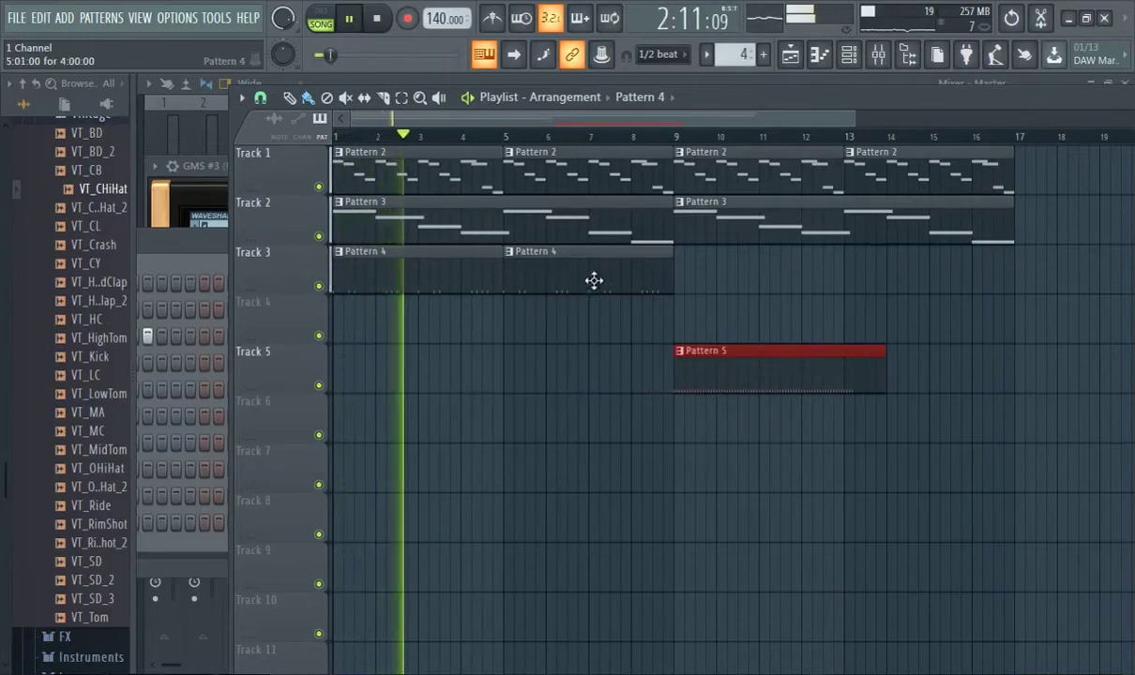
Add Pattern 4 clips on Track 3 at bars 9 and 13, then select Pattern 5 and show the Mixer
{"action": "left_click", "coordinate": [679, 273]}
{"action": "left_click", "coordinate": [850, 281]}
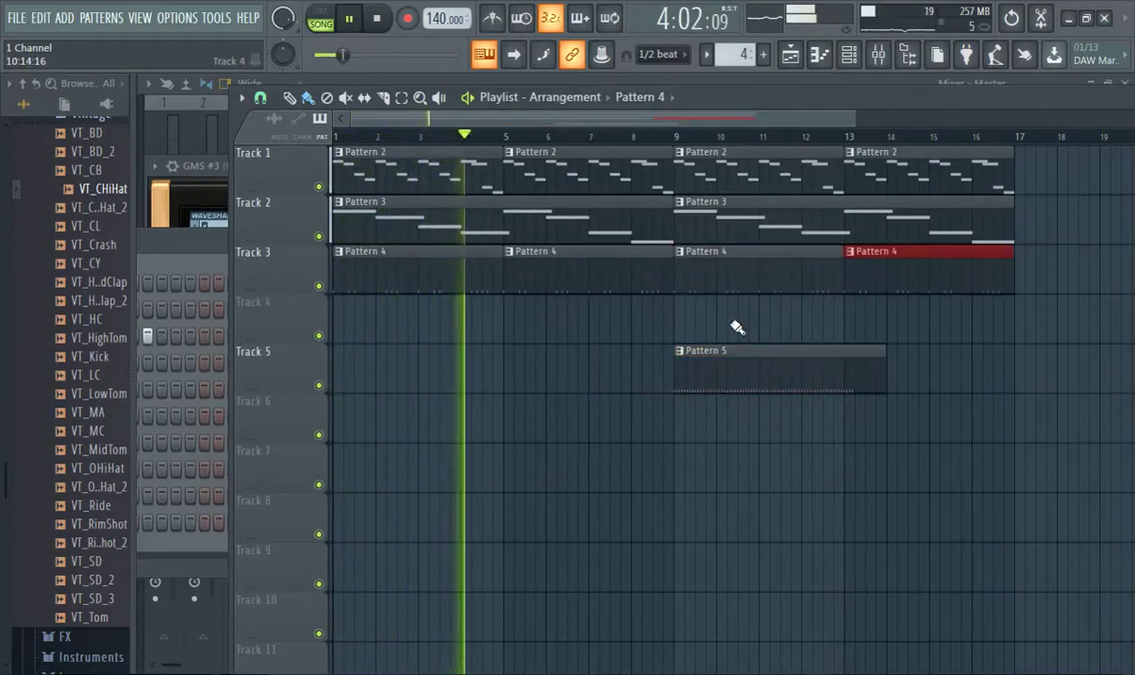
{"action": "left_click", "coordinate": [74, 208]}
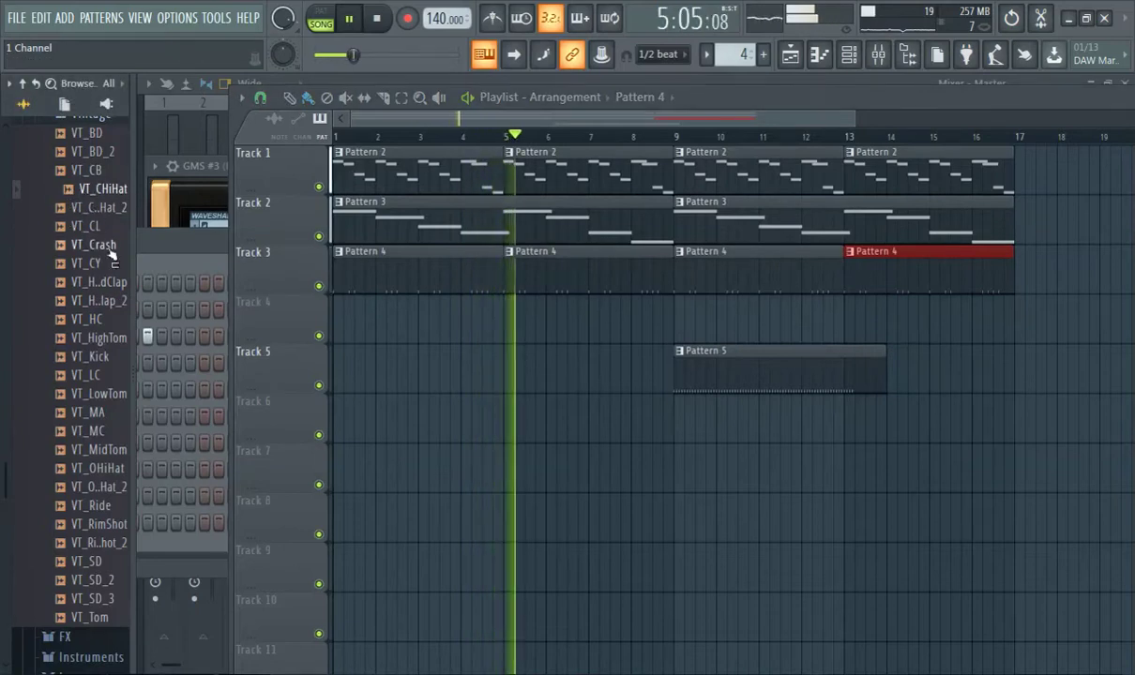
{"action": "left_click", "coordinate": [716, 349]}
{"action": "left_click", "coordinate": [874, 70]}
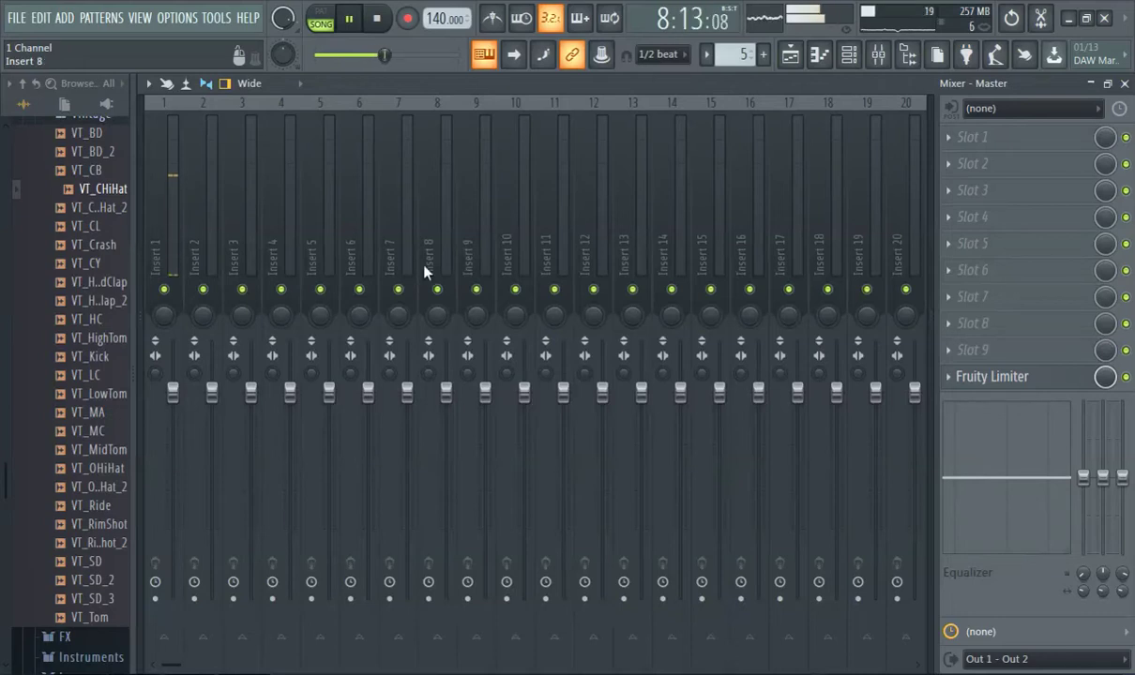
Select mixer Insert 3 and restart song playback from bar 1 in the Playlist
{"action": "left_click", "coordinate": [250, 394]}
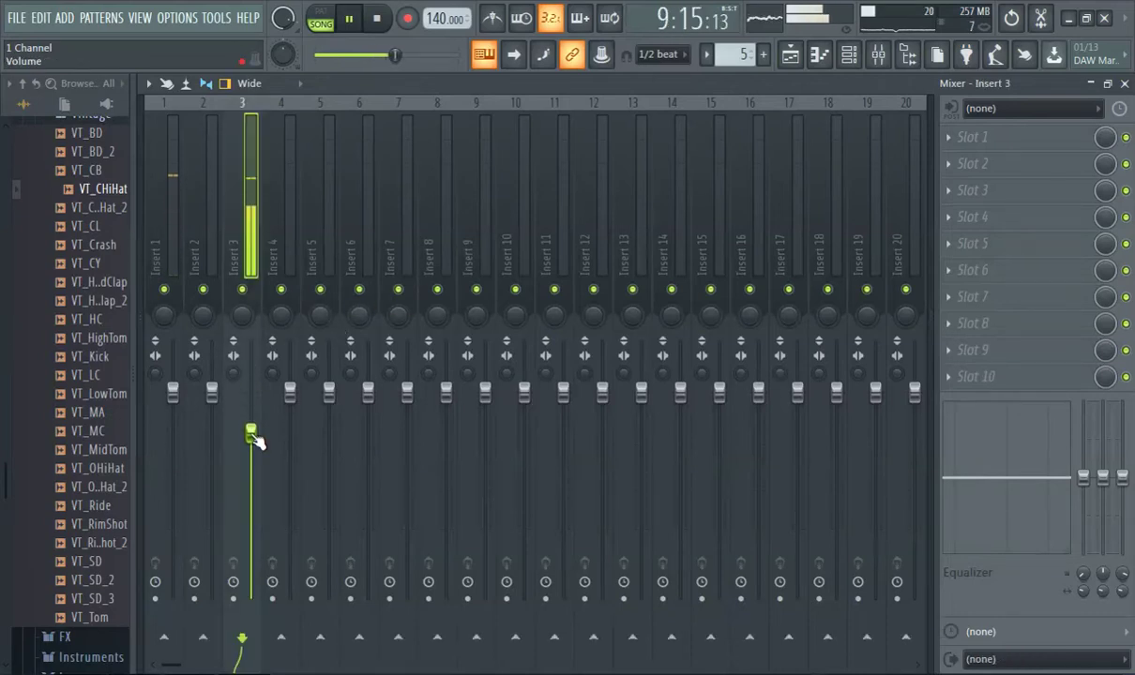
{"action": "left_click", "coordinate": [796, 62]}
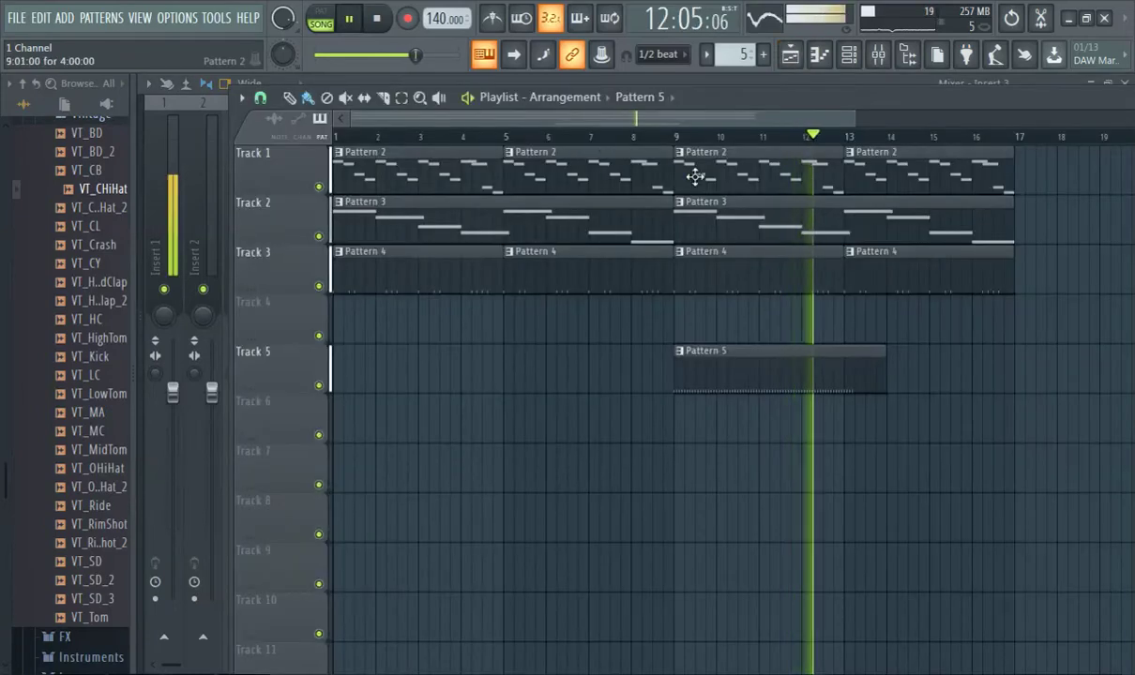
{"action": "left_click", "coordinate": [338, 131]}
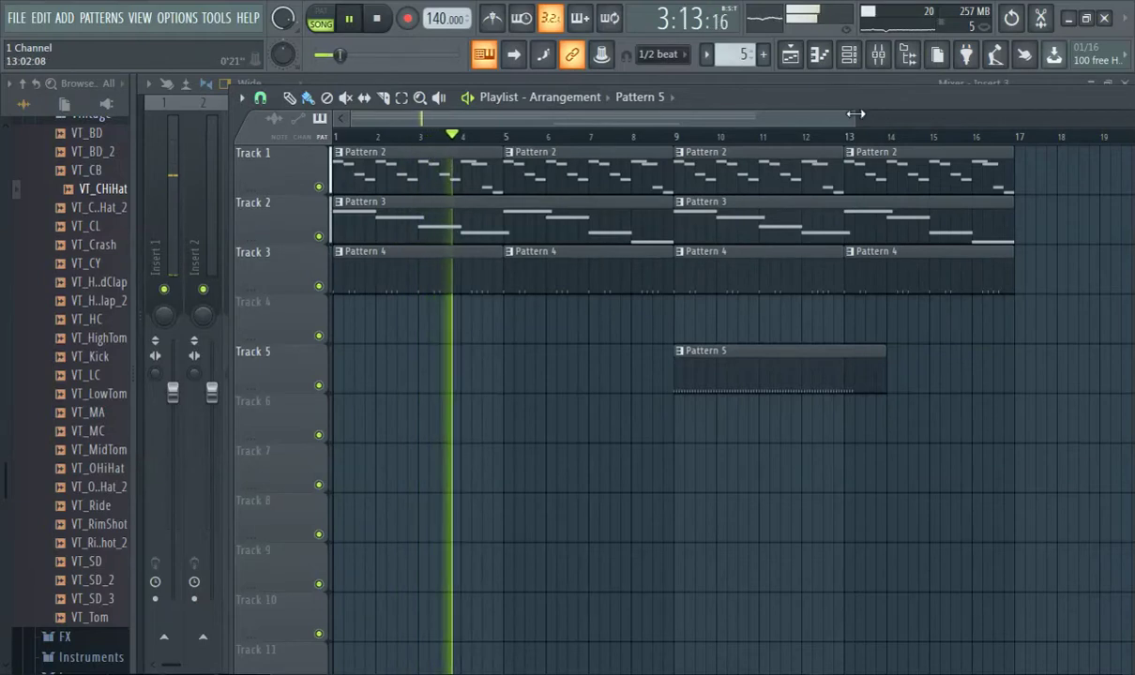
Make Pattern 5 the current pattern again and reopen the Mixer on Insert 3
{"action": "left_click", "coordinate": [765, 54]}
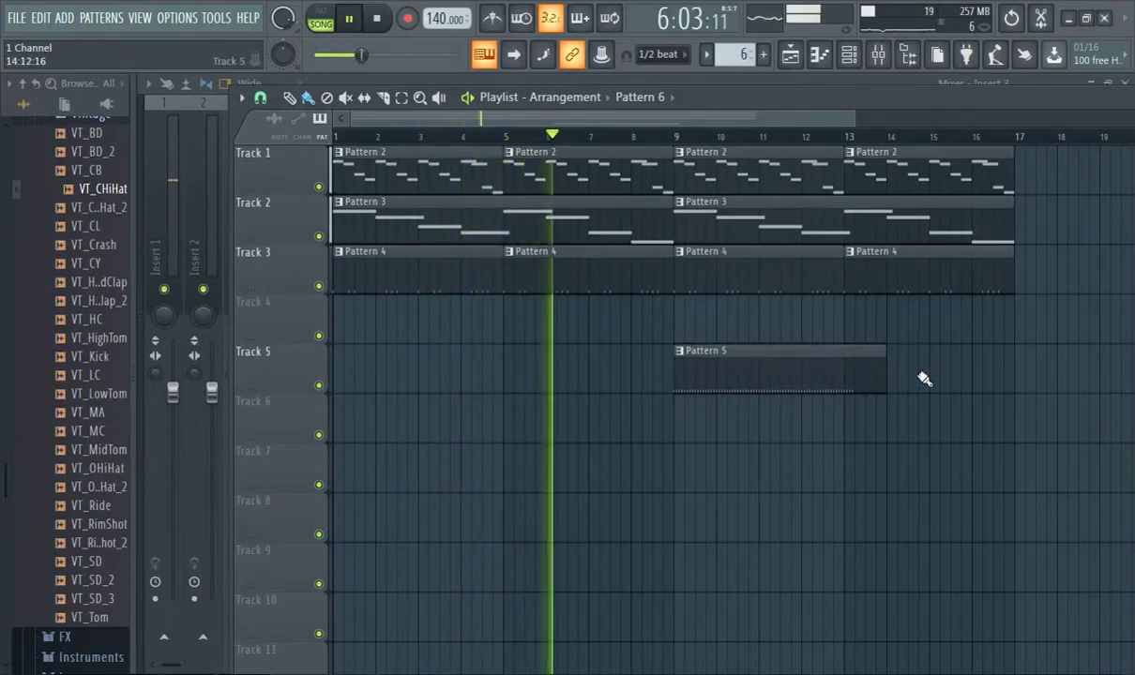
{"action": "scroll", "coordinate": [899, 389], "scroll_direction": "down", "scroll_amount": 1}
{"action": "scroll", "coordinate": [724, 358], "scroll_direction": "up", "scroll_amount": 1}
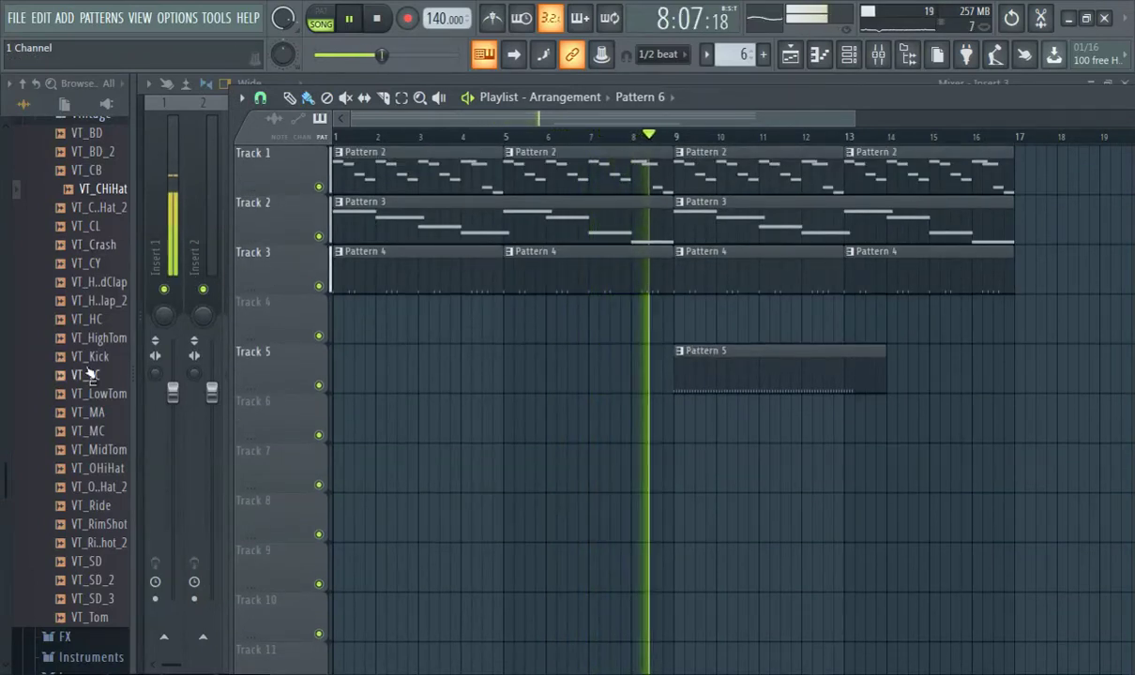
{"action": "left_click", "coordinate": [731, 387]}
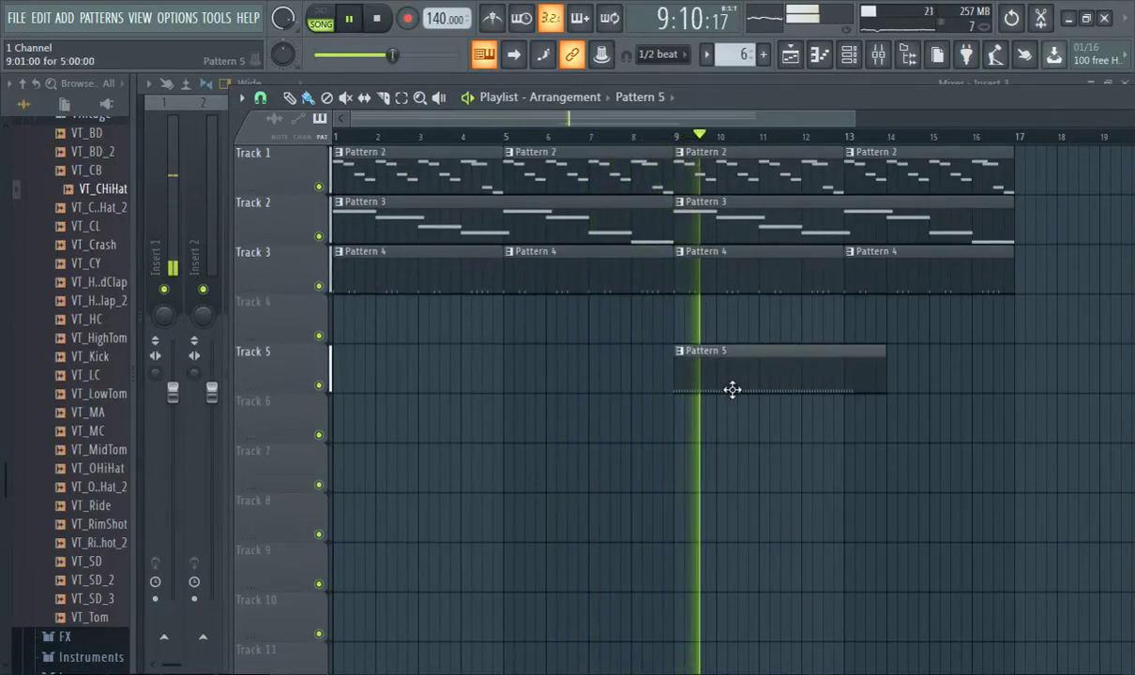
{"action": "left_click", "coordinate": [875, 57]}
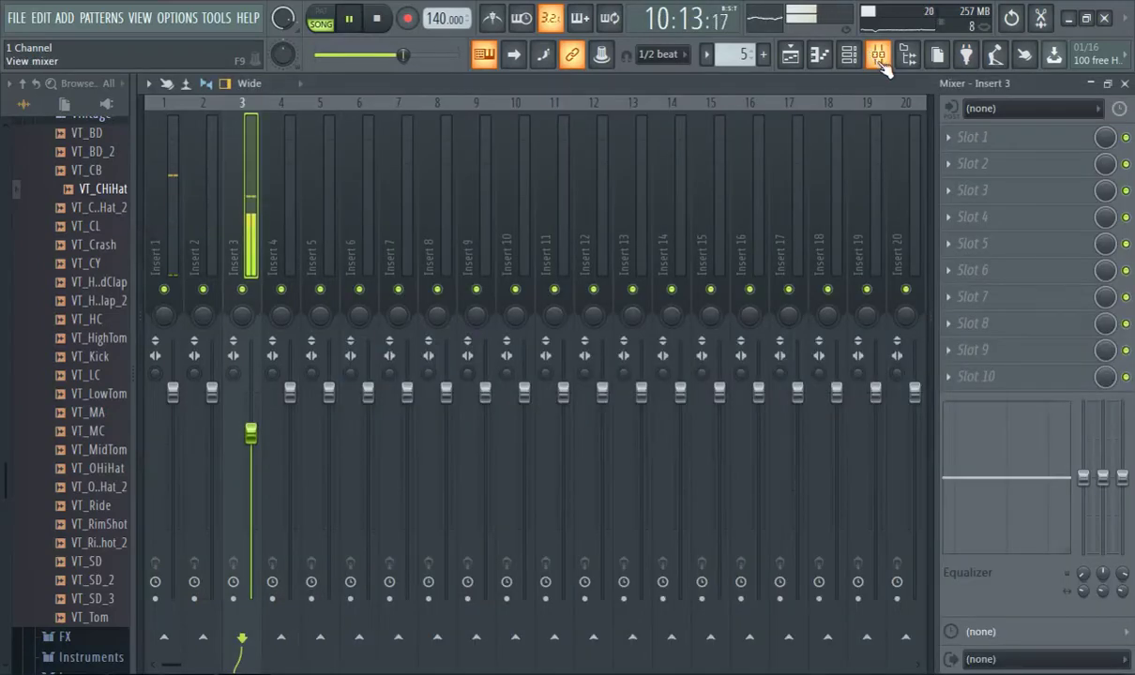
Load Newtone into Insert 3's first effect slot
{"action": "left_click", "coordinate": [881, 65]}
{"action": "left_click", "coordinate": [882, 66]}
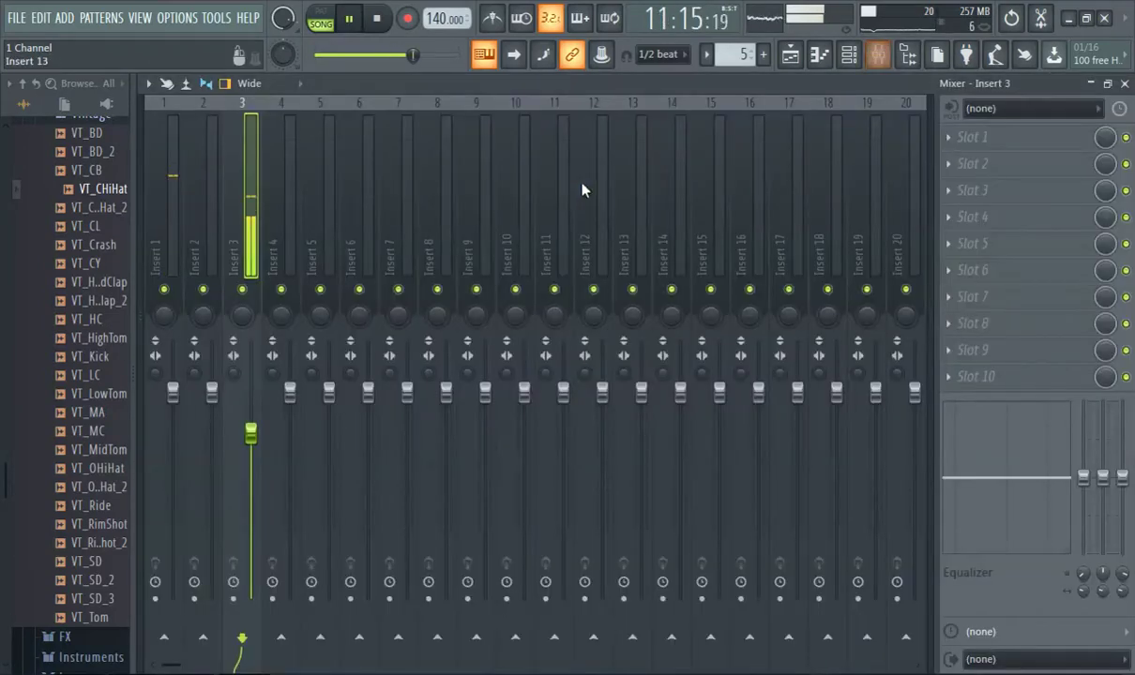
{"action": "left_click", "coordinate": [956, 152]}
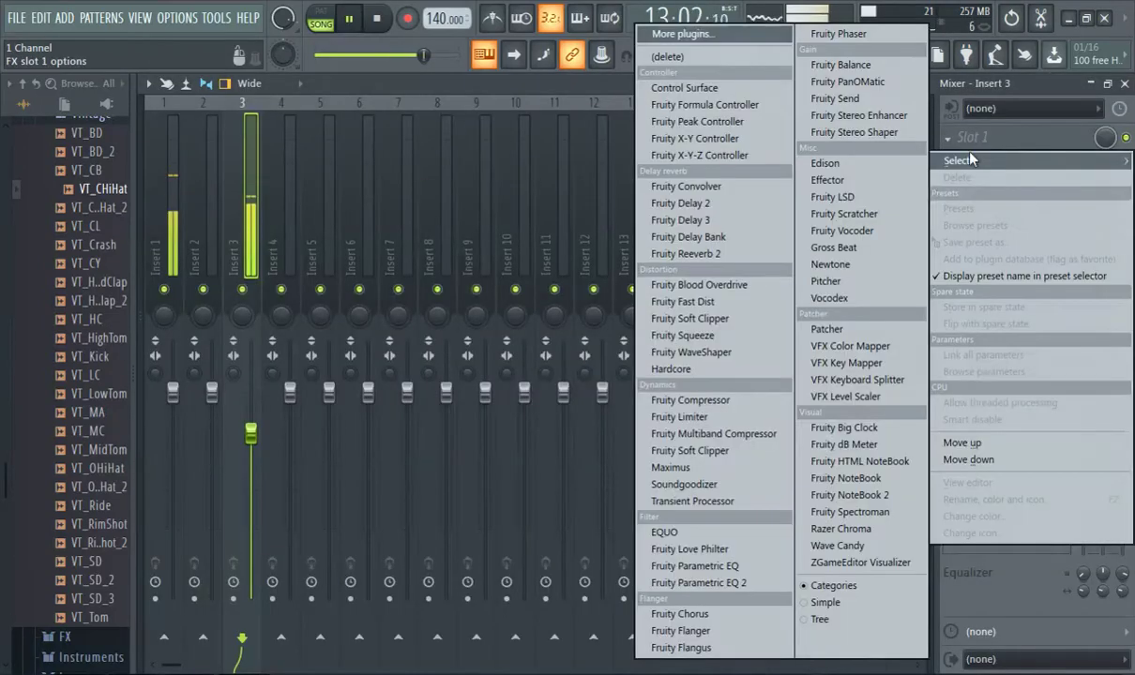
{"action": "left_click", "coordinate": [807, 252]}
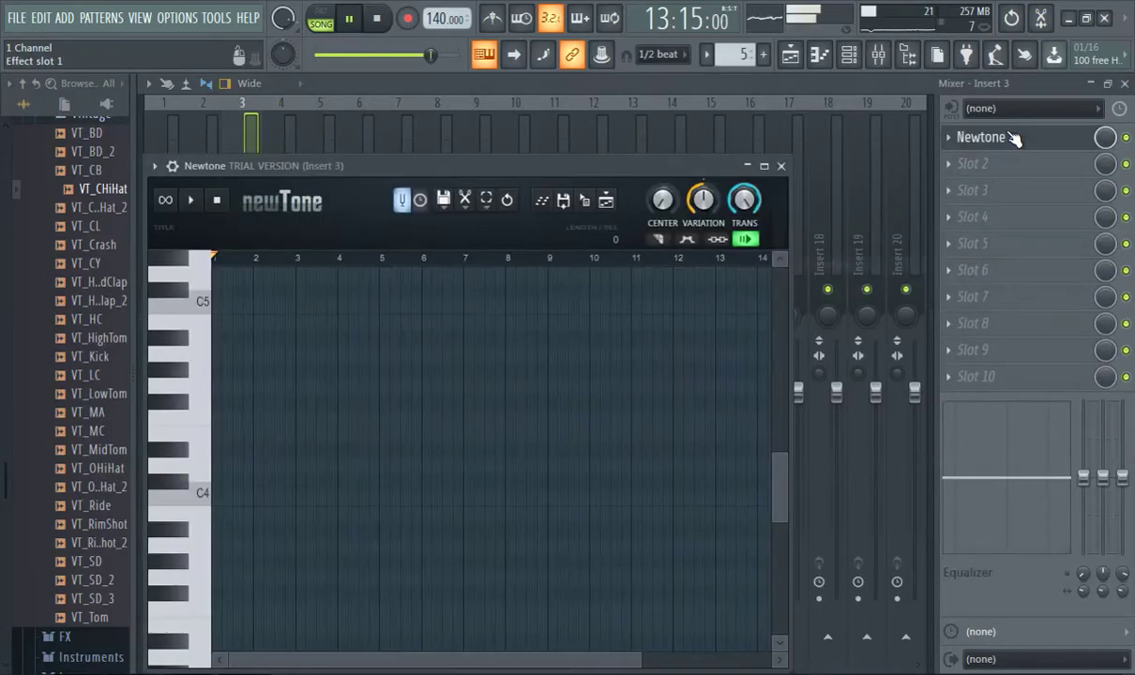
{"action": "left_click", "coordinate": [983, 150]}
Replace Newtone with Gross Beat and apply its Complex 7 time preset
{"action": "left_click", "coordinate": [947, 142]}
{"action": "mouse_move", "coordinate": [964, 167]}
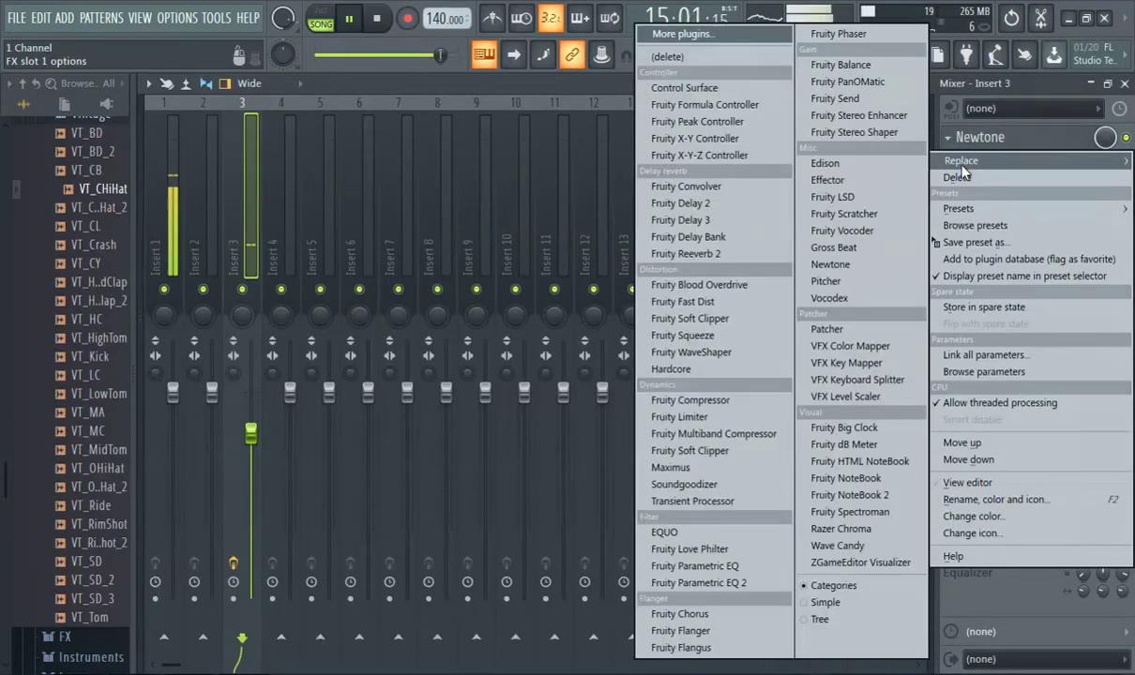
{"action": "left_click", "coordinate": [829, 247]}
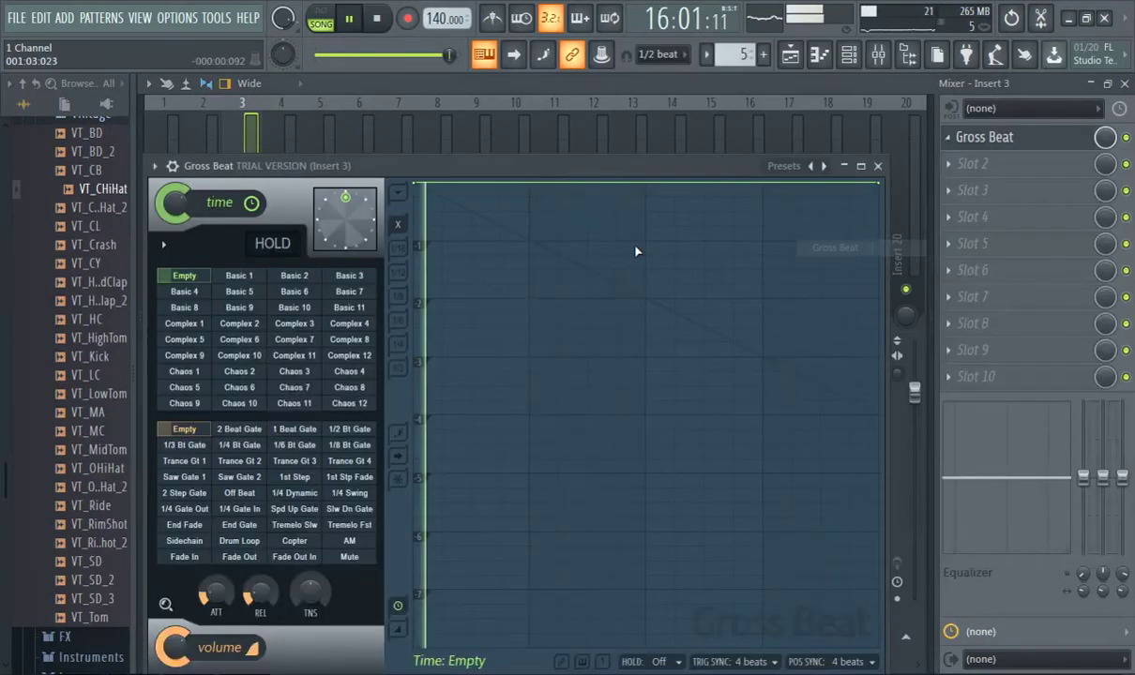
{"action": "left_click", "coordinate": [294, 339]}
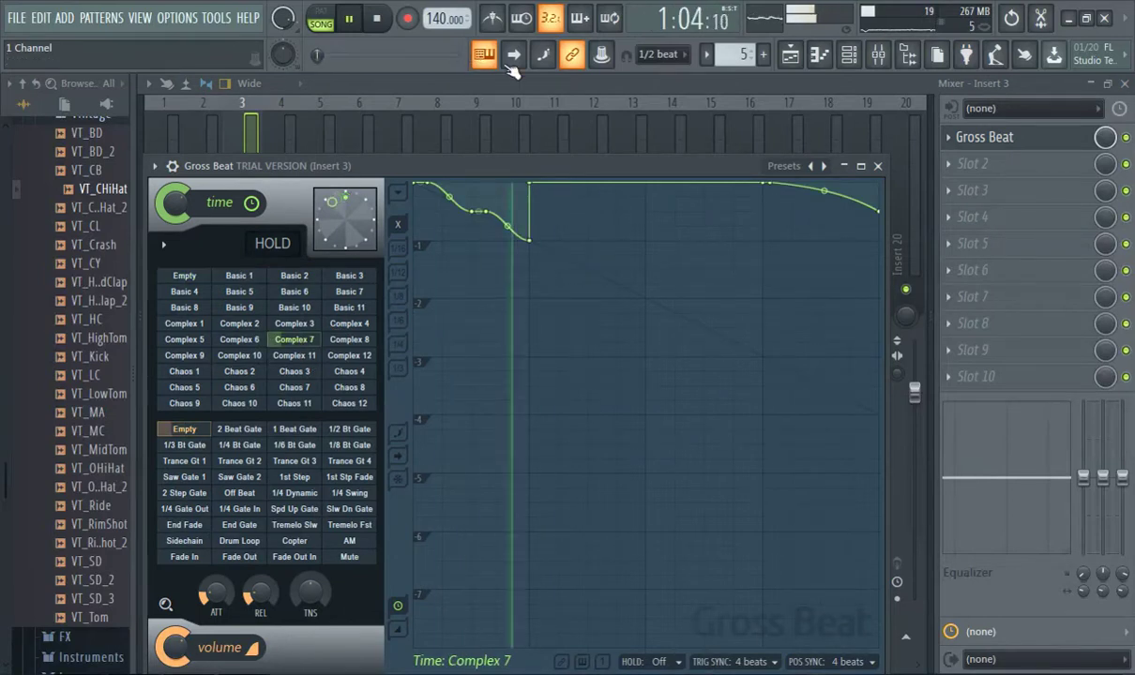
{"action": "key", "text": "F5"}
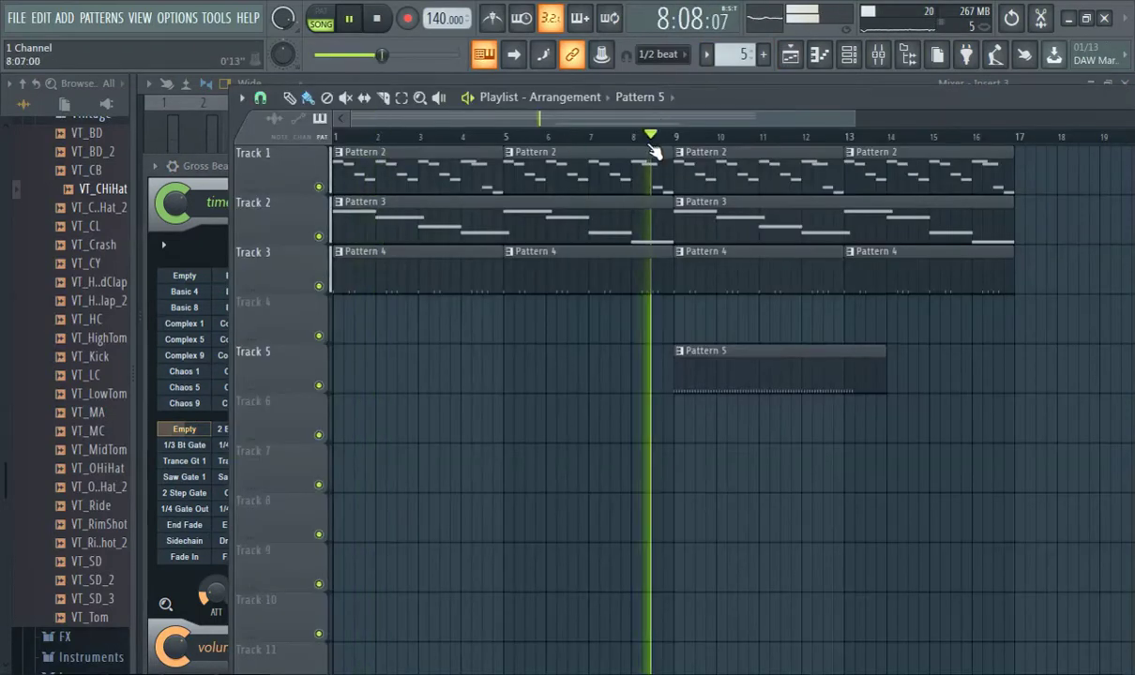
Trim Track 5's Pattern 5 clip to bar 13, add Pattern 5 on Track 4 at bar 13, and pause
{"action": "left_click_drag", "start_coordinate": [896, 370], "coordinate": [844, 369]}
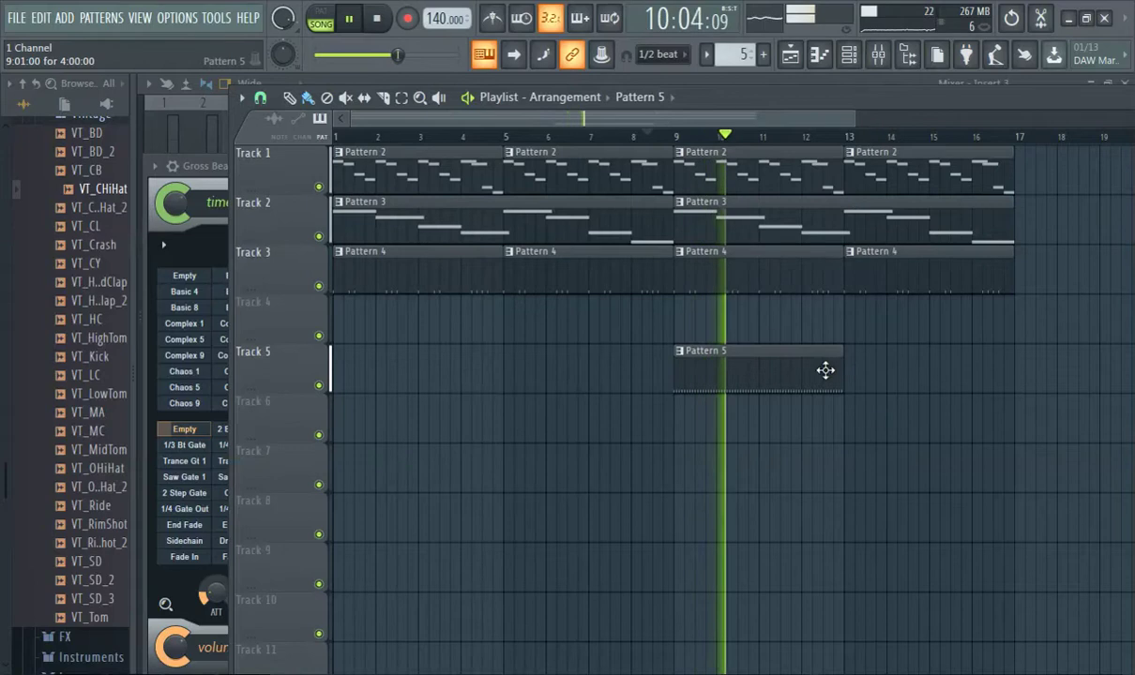
{"action": "left_click", "coordinate": [849, 329]}
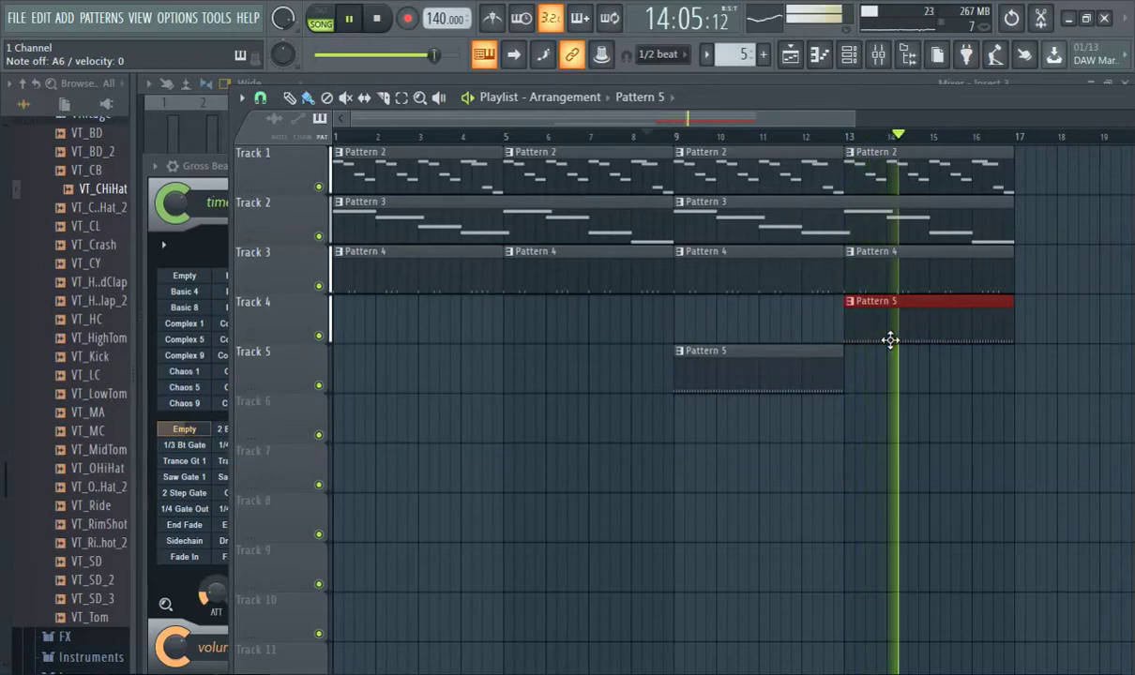
{"action": "left_click", "coordinate": [348, 18]}
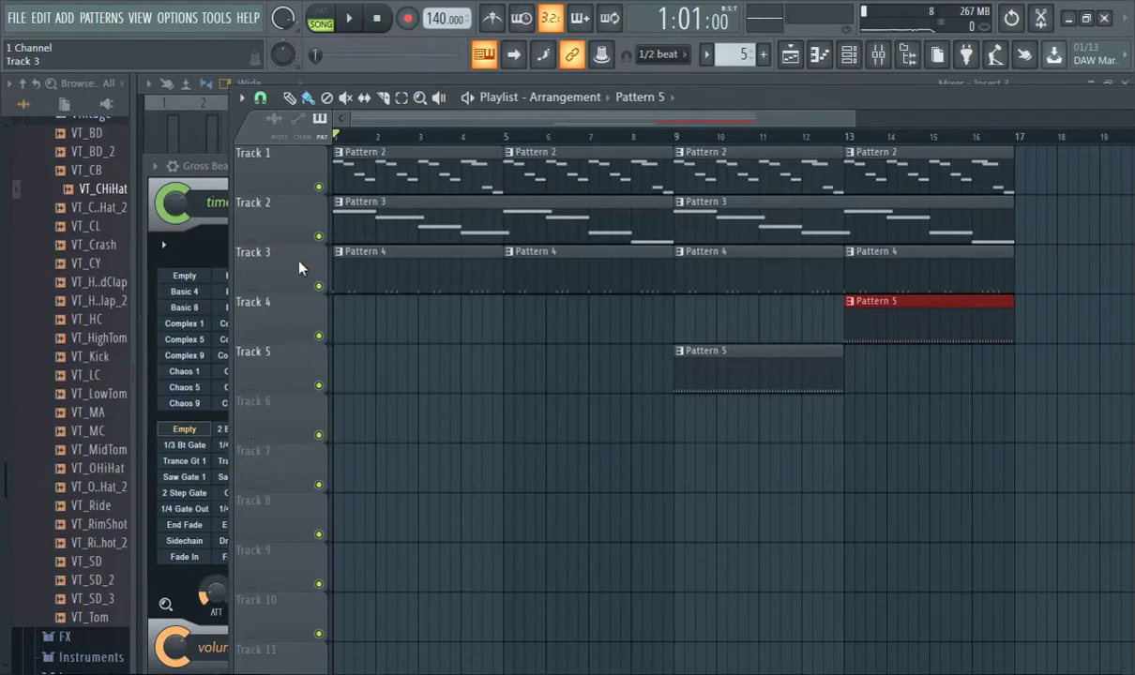
Browse the Vintage and RealDrumkits drum sample folders in the Browser
{"action": "scroll", "coordinate": [96, 442], "scroll_direction": "up", "scroll_amount": 4}
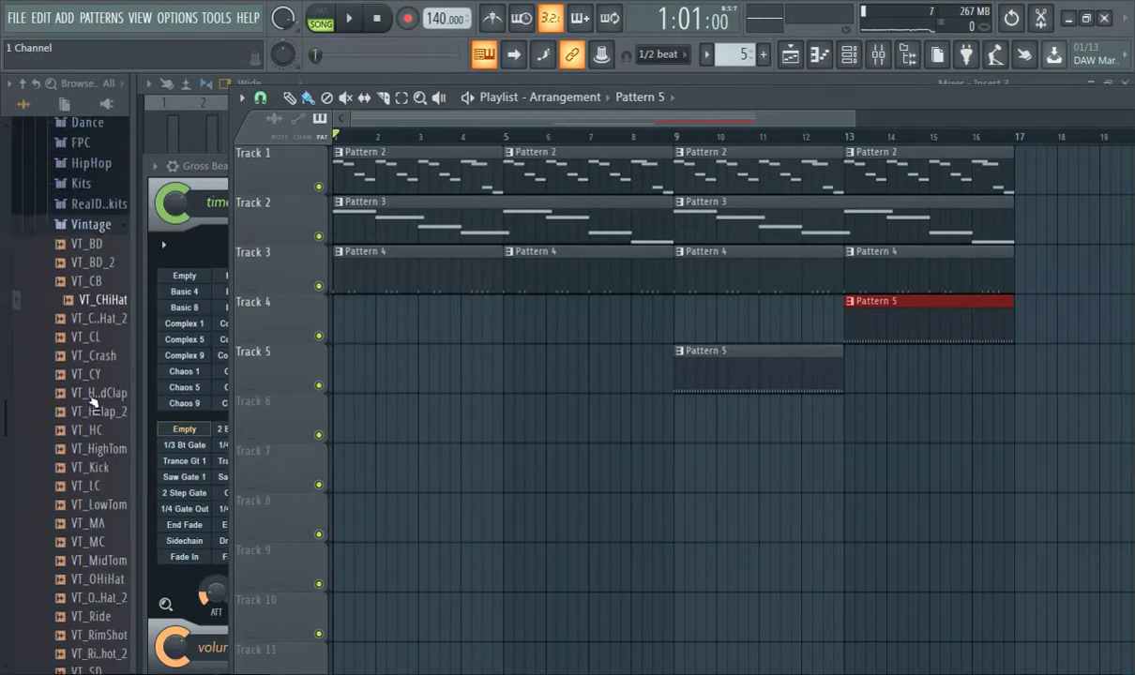
{"action": "left_click", "coordinate": [82, 230]}
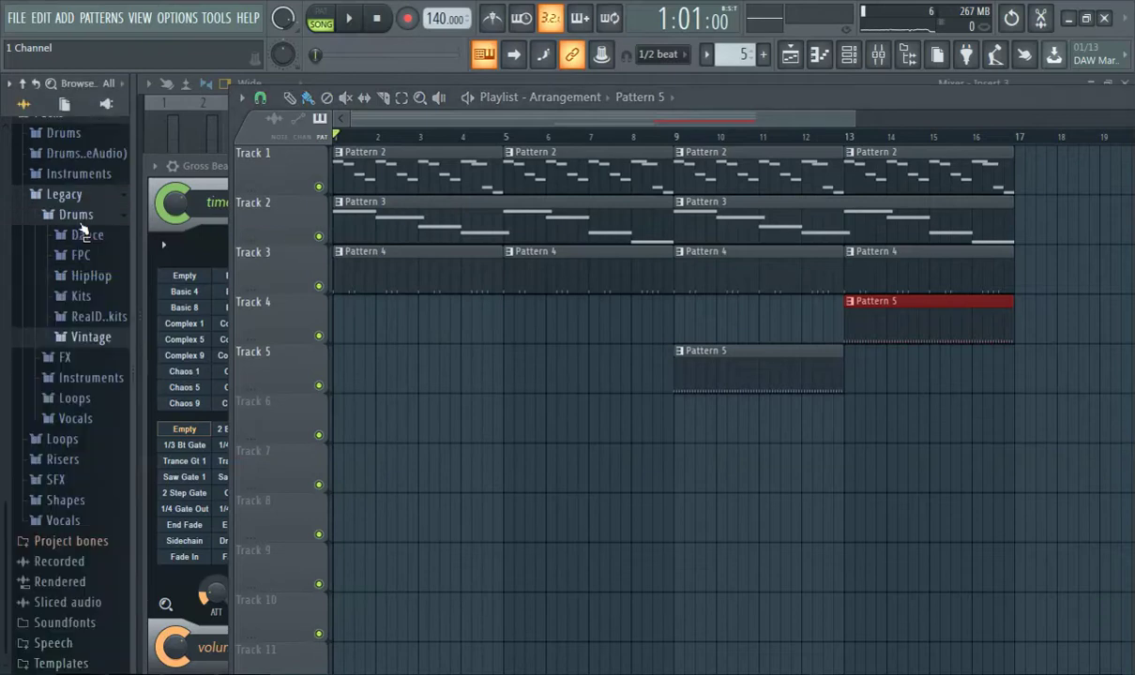
{"action": "left_click", "coordinate": [102, 317]}
{"action": "scroll", "coordinate": [93, 357], "scroll_direction": "down", "scroll_amount": 5}
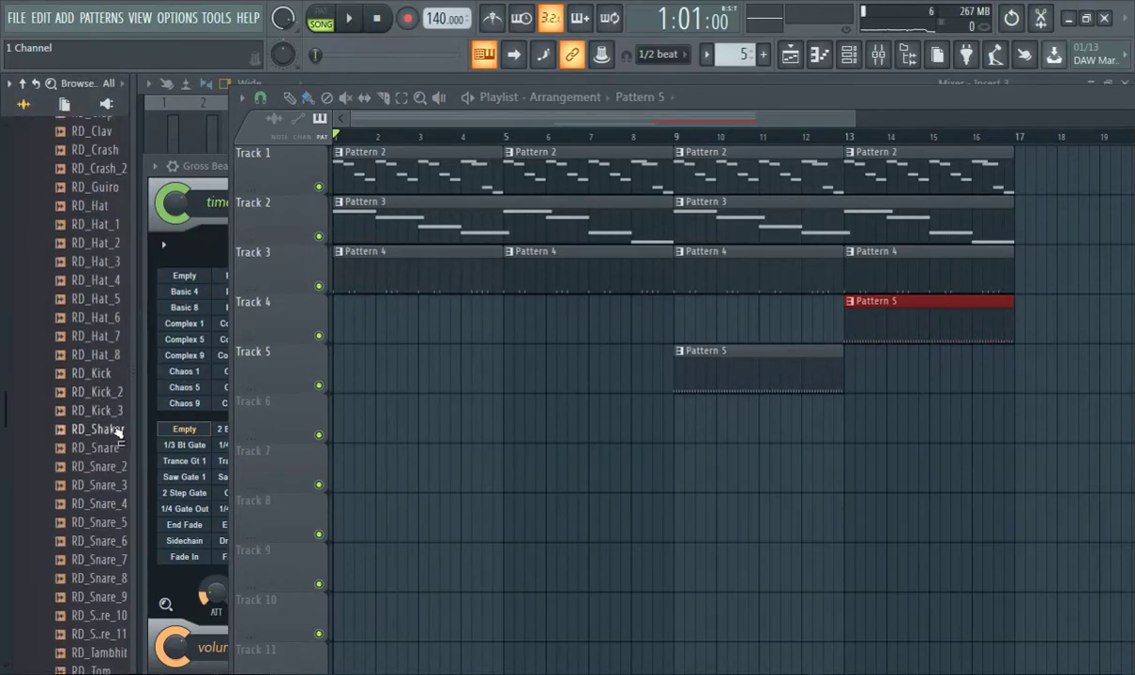
{"action": "scroll", "coordinate": [113, 430], "scroll_direction": "down", "scroll_amount": 4}
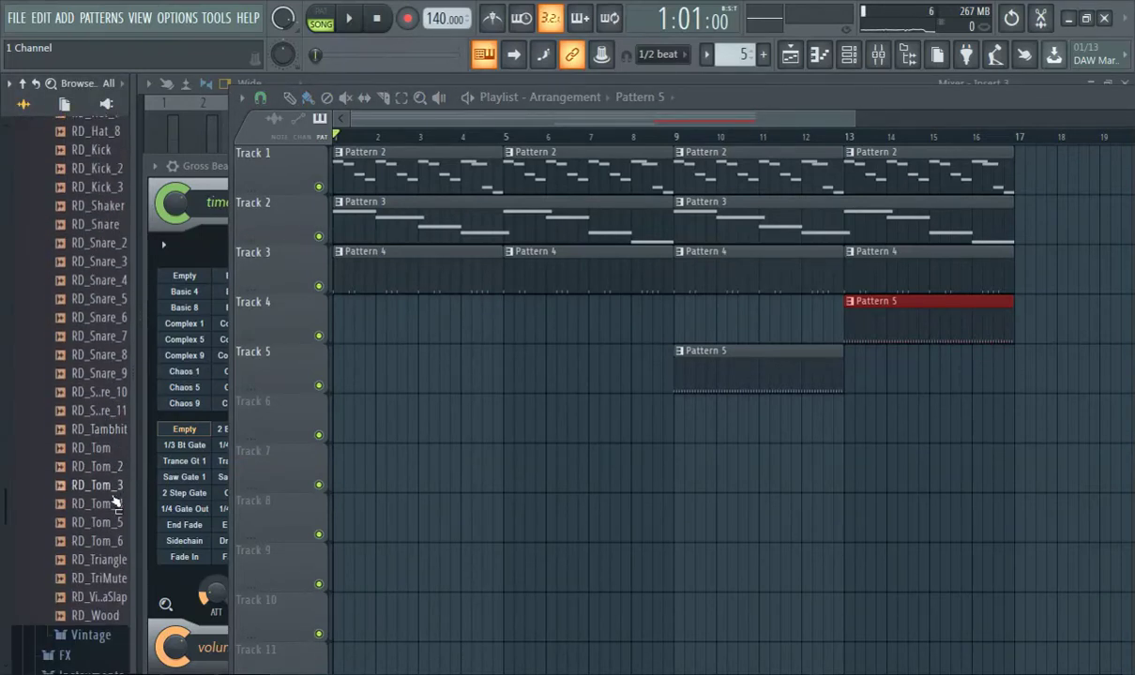
{"action": "scroll", "coordinate": [91, 378], "scroll_direction": "up", "scroll_amount": 2}
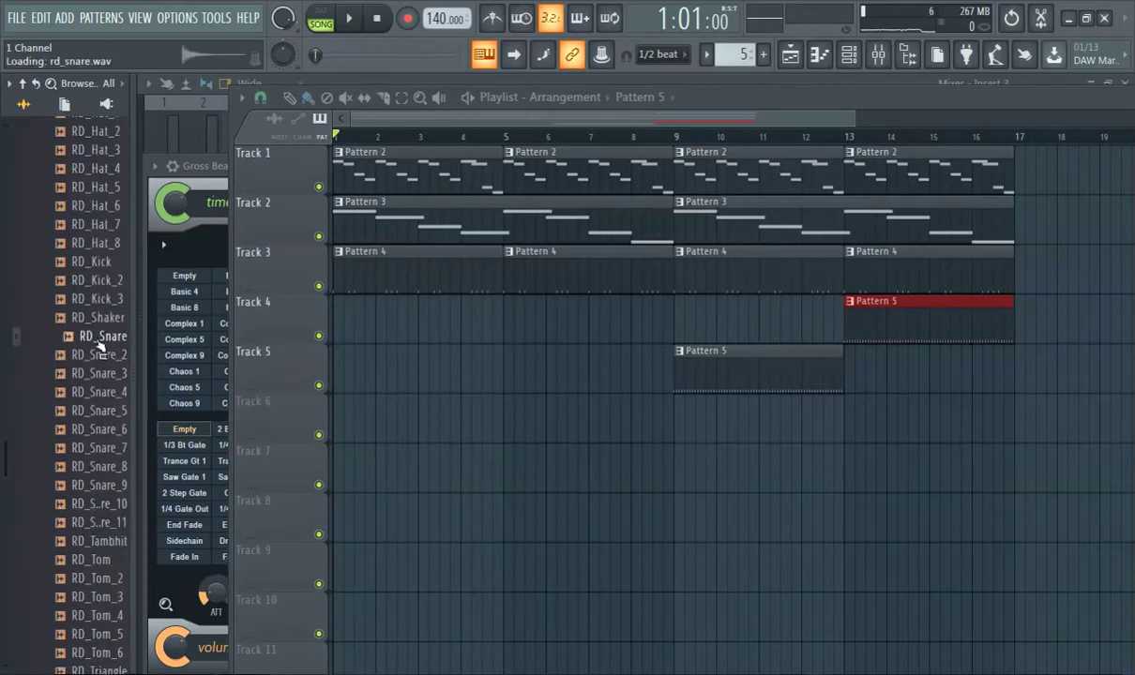
{"action": "scroll", "coordinate": [97, 314], "scroll_direction": "up", "scroll_amount": 2}
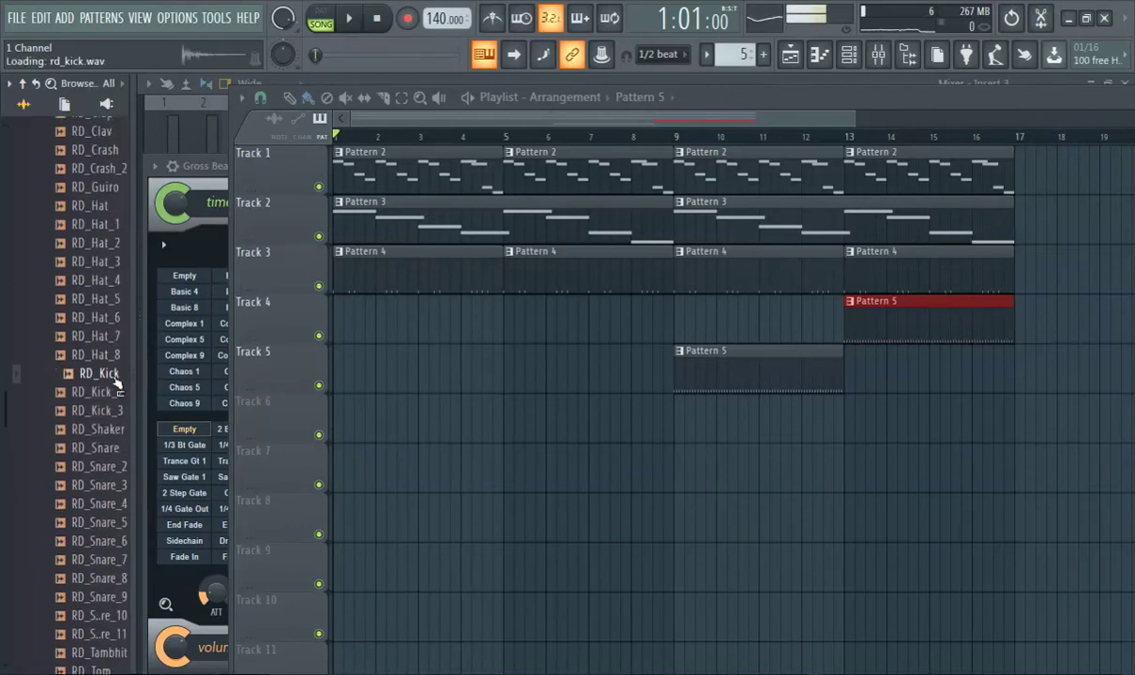
{"action": "scroll", "coordinate": [117, 380], "scroll_direction": "up", "scroll_amount": 2}
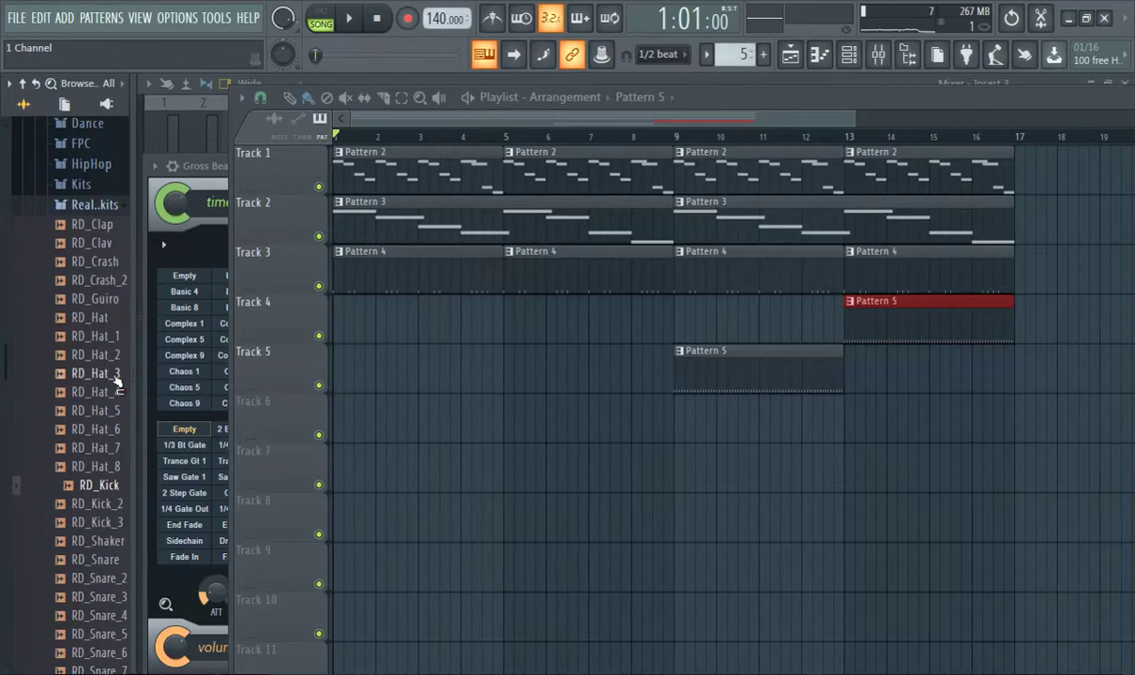
{"action": "left_click", "coordinate": [94, 210]}
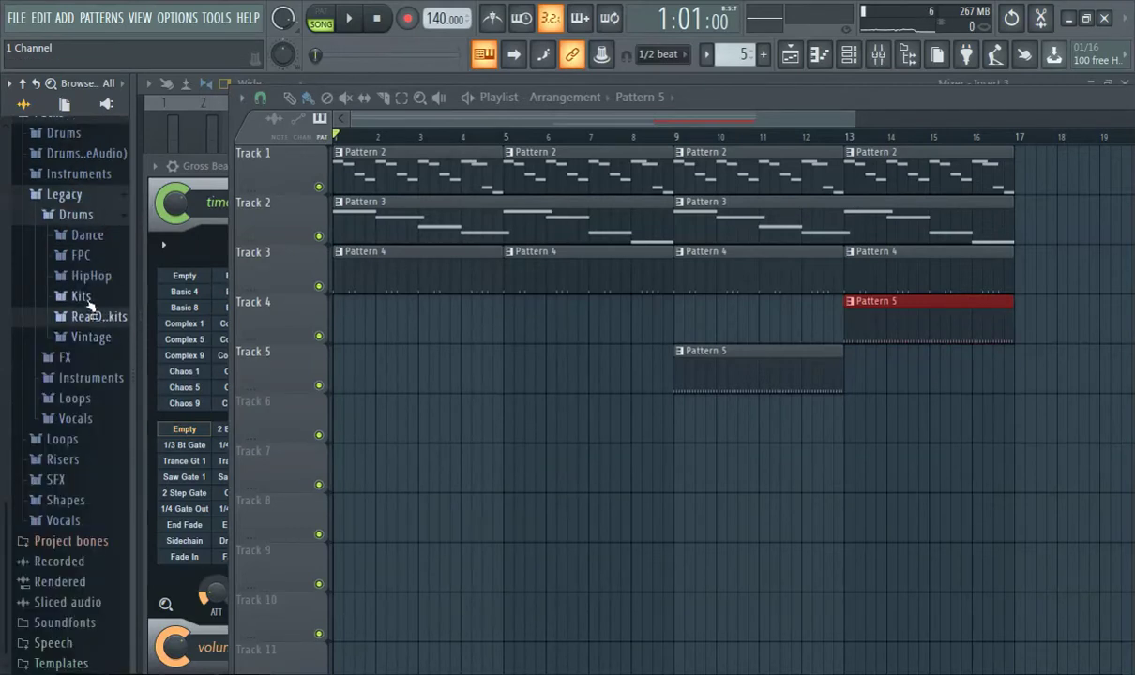
{"action": "left_click", "coordinate": [109, 340]}
{"action": "scroll", "coordinate": [122, 394], "scroll_direction": "down", "scroll_amount": 4}
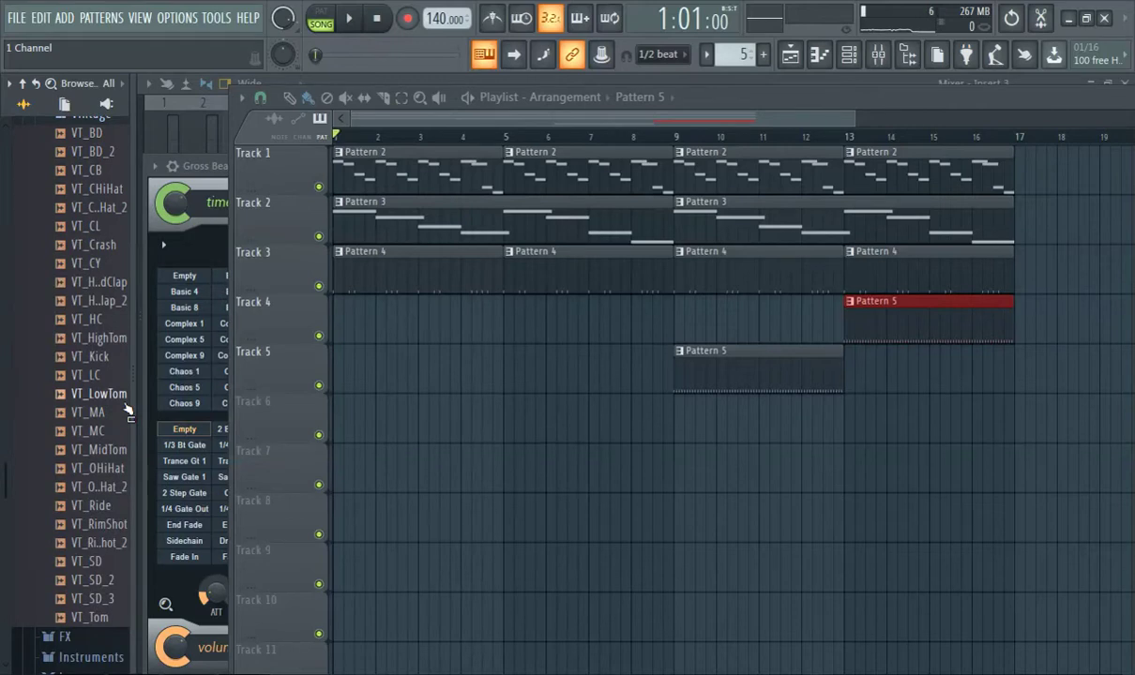
{"action": "scroll", "coordinate": [127, 410], "scroll_direction": "up", "scroll_amount": 2}
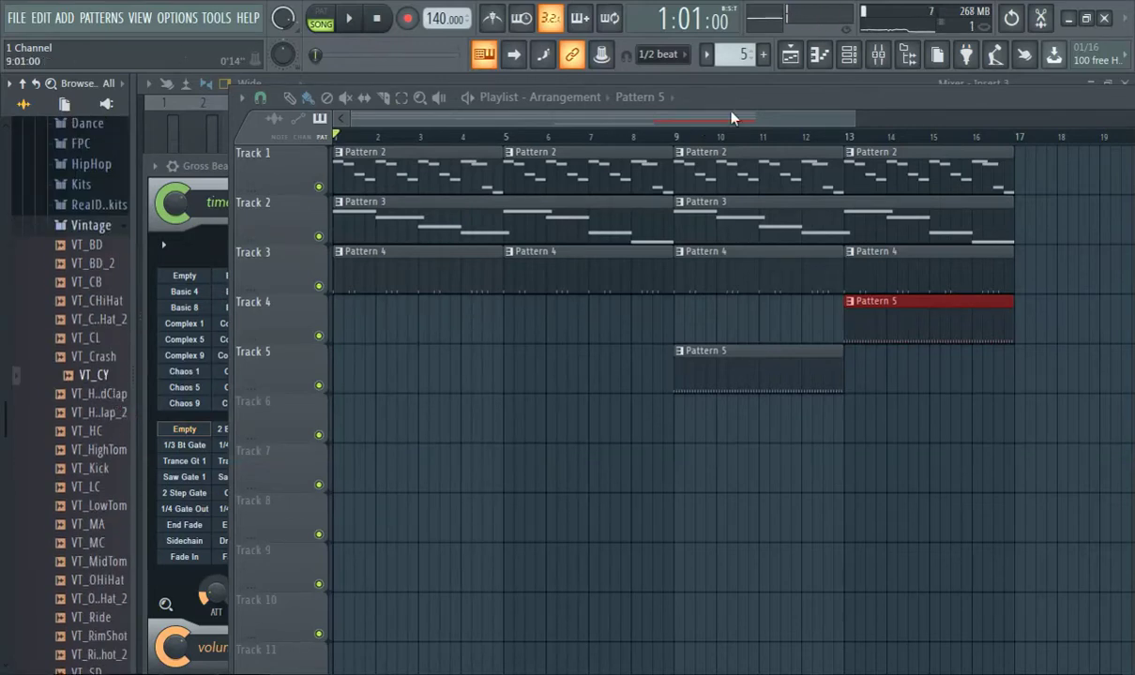
Add the VT_CY cymbal sample to the channel rack and preview VT_Ride
{"action": "left_click", "coordinate": [861, 64]}
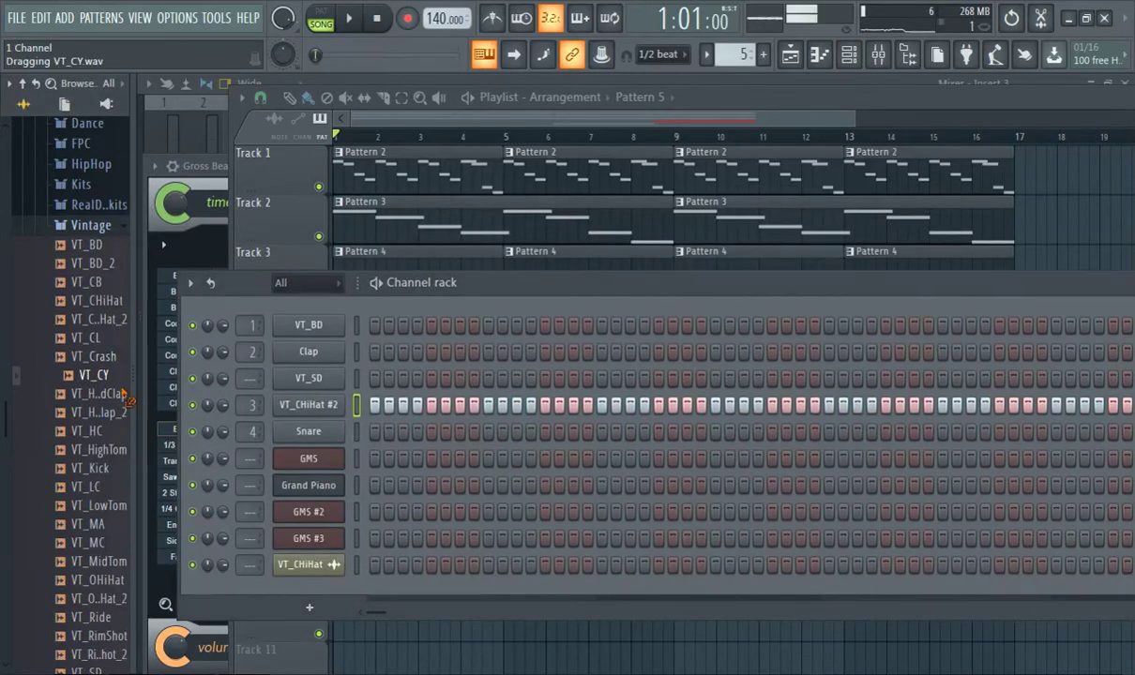
{"action": "left_click_drag", "start_coordinate": [125, 399], "coordinate": [310, 379]}
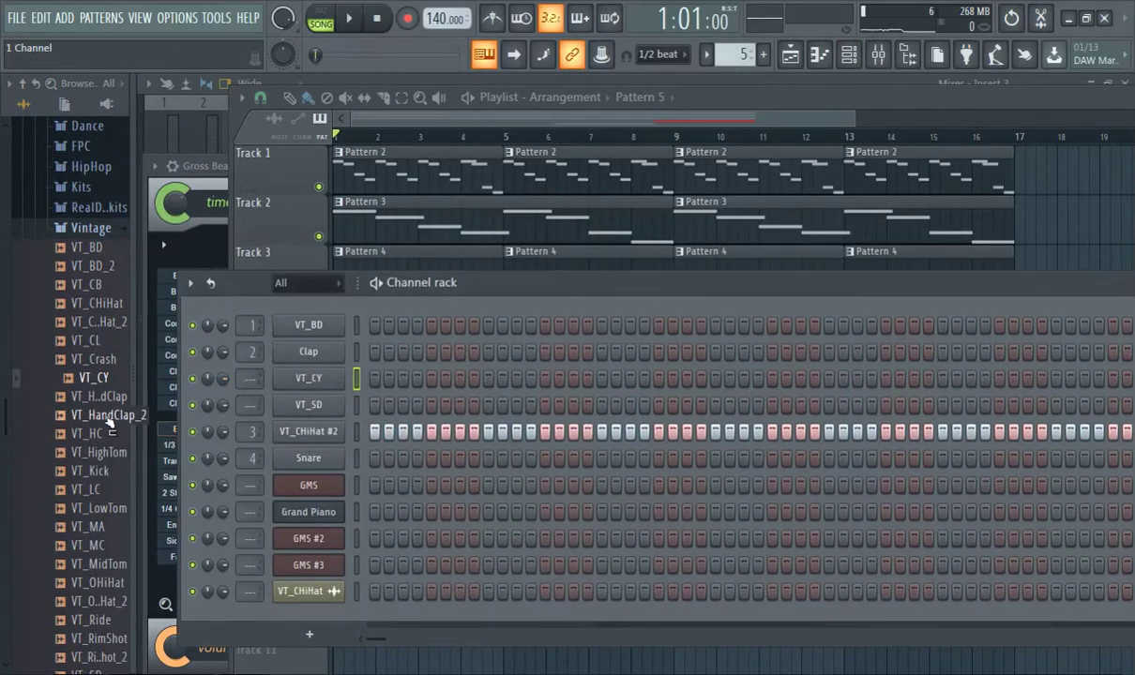
{"action": "scroll", "coordinate": [108, 453], "scroll_direction": "down", "scroll_amount": 3}
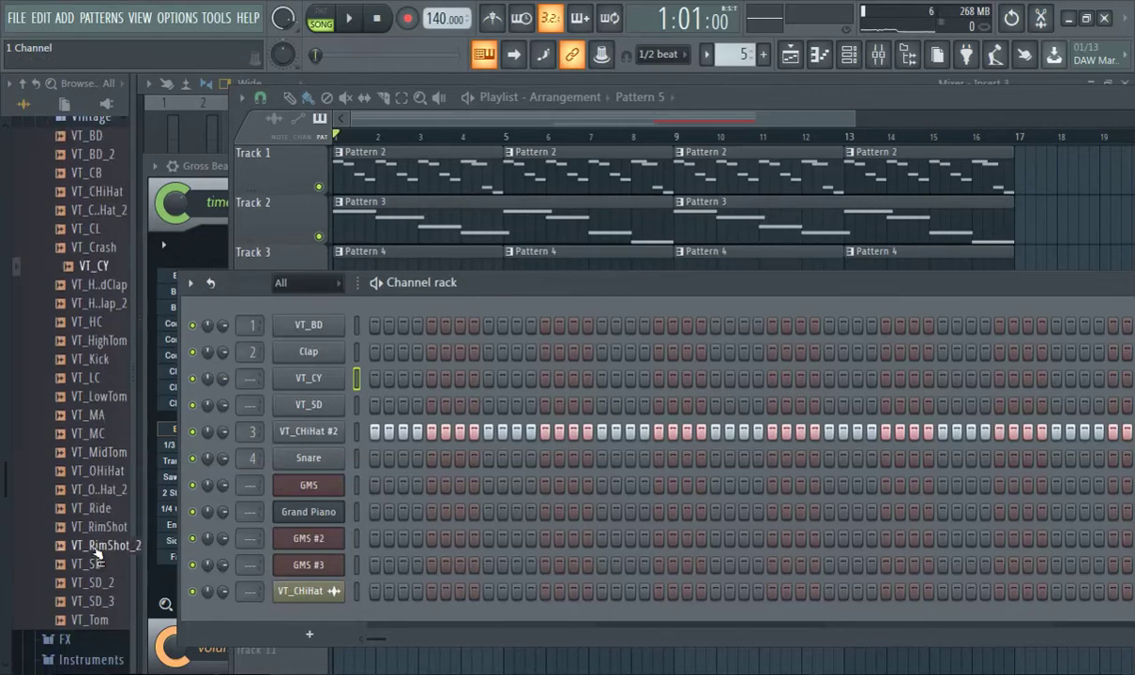
{"action": "left_click", "coordinate": [100, 506]}
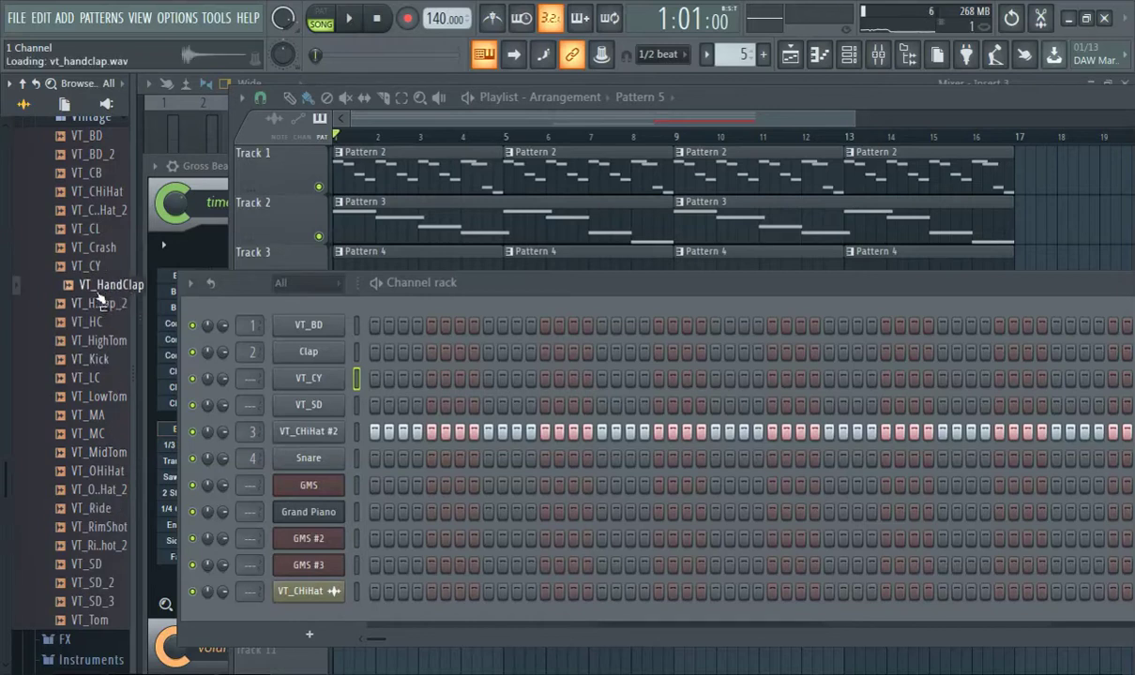
Open RealDrumkits > HipHop and replace the Clap channel with HIP_Snaph
{"action": "scroll", "coordinate": [94, 282], "scroll_direction": "up", "scroll_amount": 3}
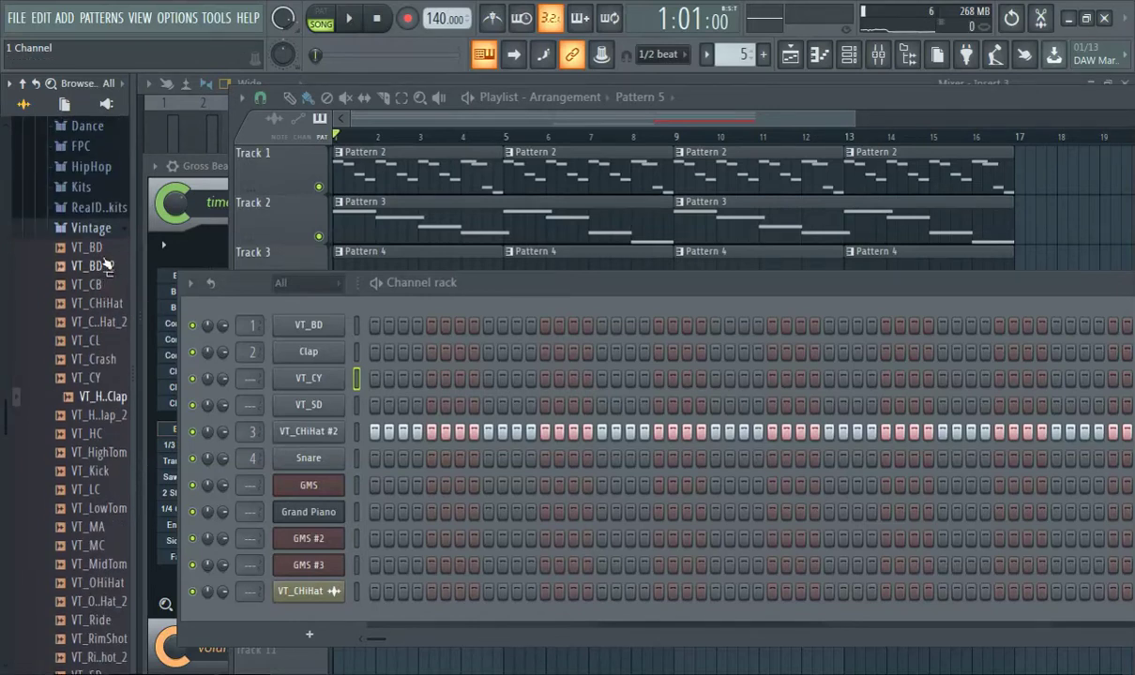
{"action": "left_click", "coordinate": [108, 230]}
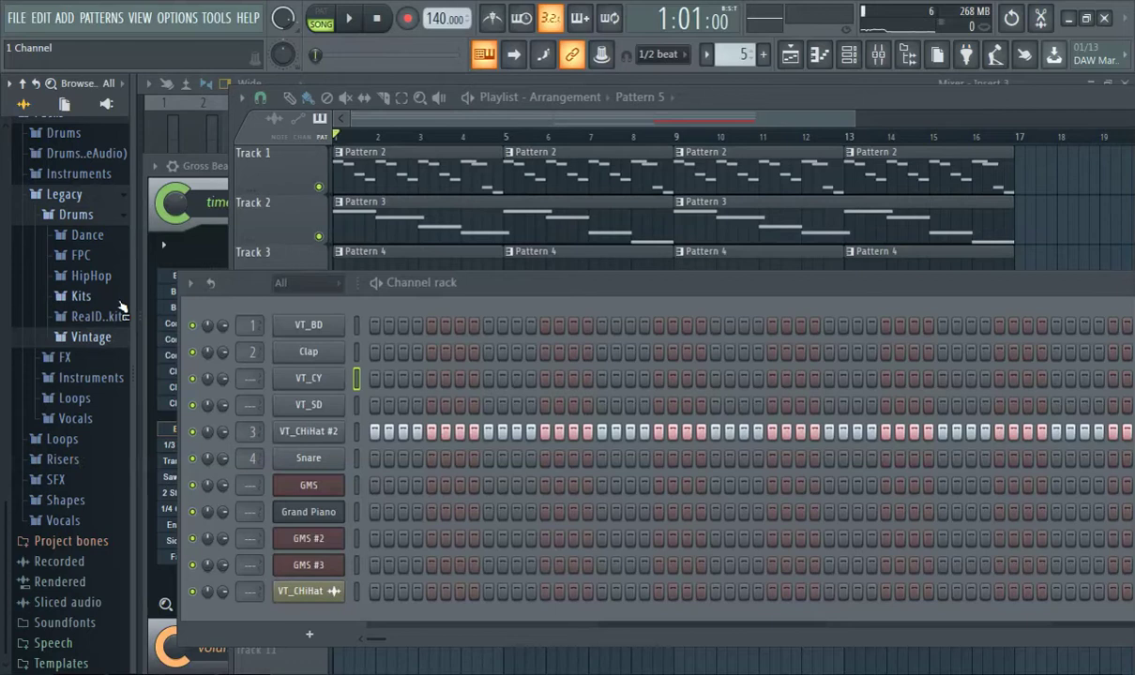
{"action": "left_click", "coordinate": [107, 317]}
{"action": "scroll", "coordinate": [116, 408], "scroll_direction": "down", "scroll_amount": 5}
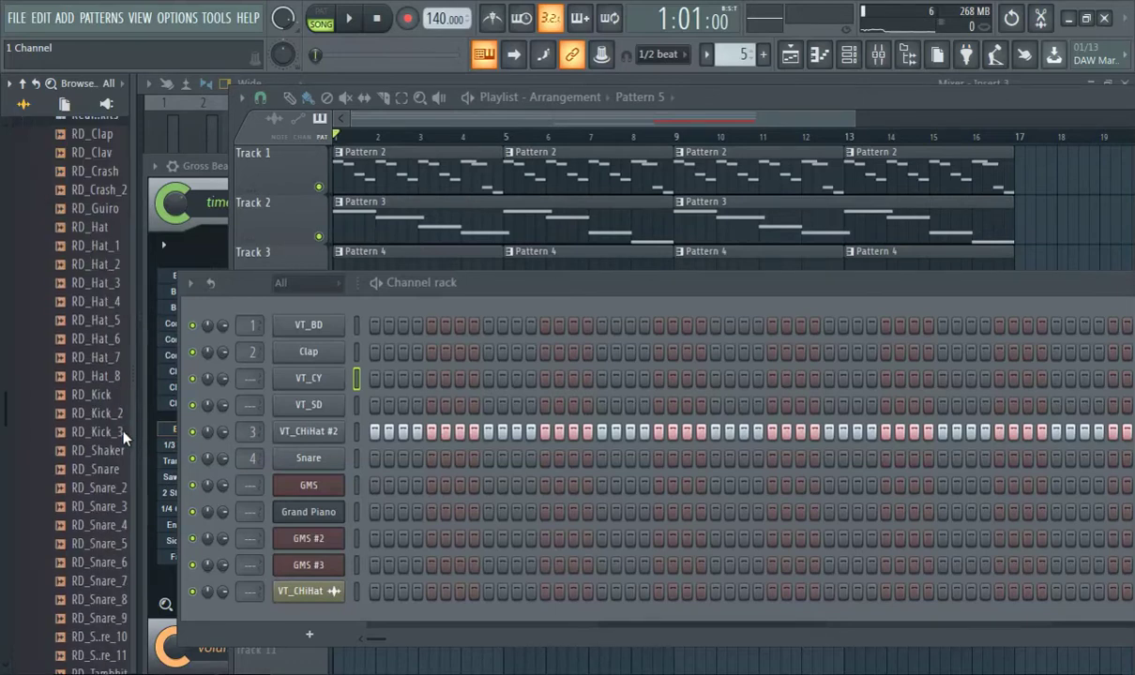
{"action": "scroll", "coordinate": [104, 460], "scroll_direction": "down", "scroll_amount": 3}
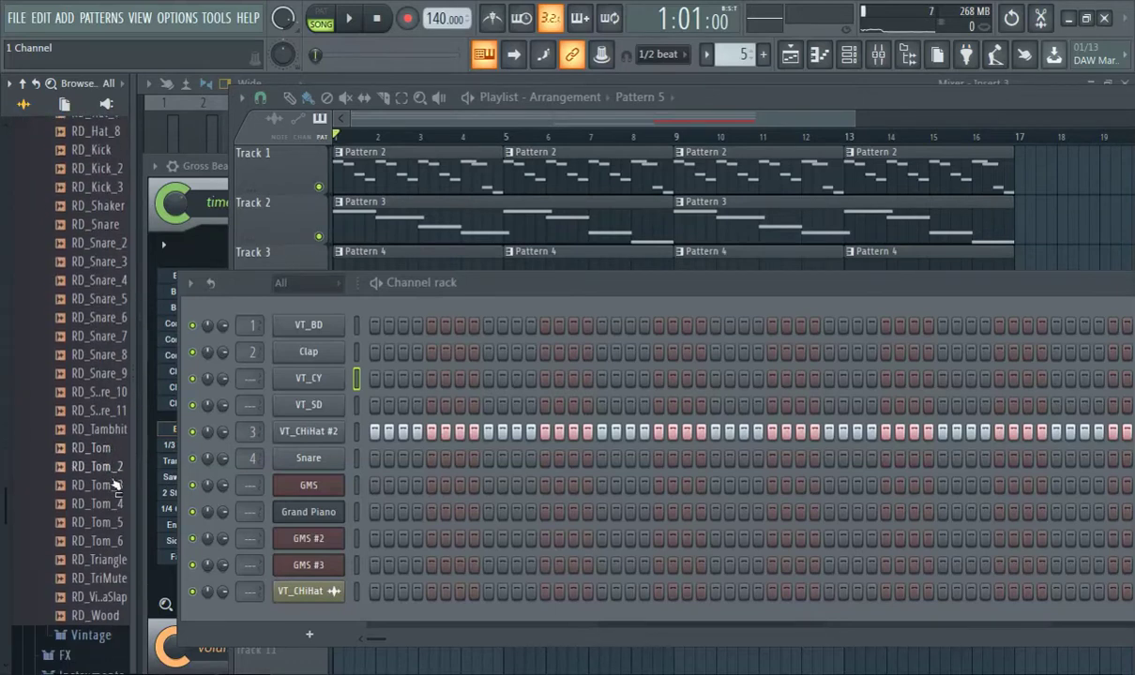
{"action": "scroll", "coordinate": [122, 504], "scroll_direction": "up", "scroll_amount": 8}
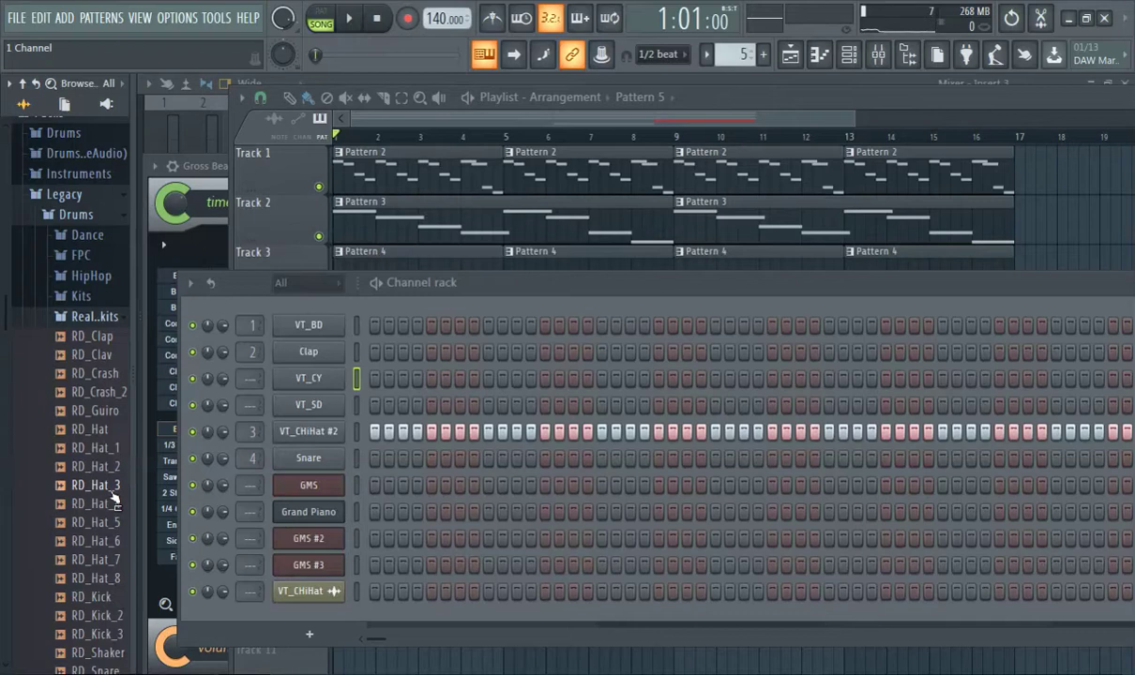
{"action": "left_click", "coordinate": [79, 279]}
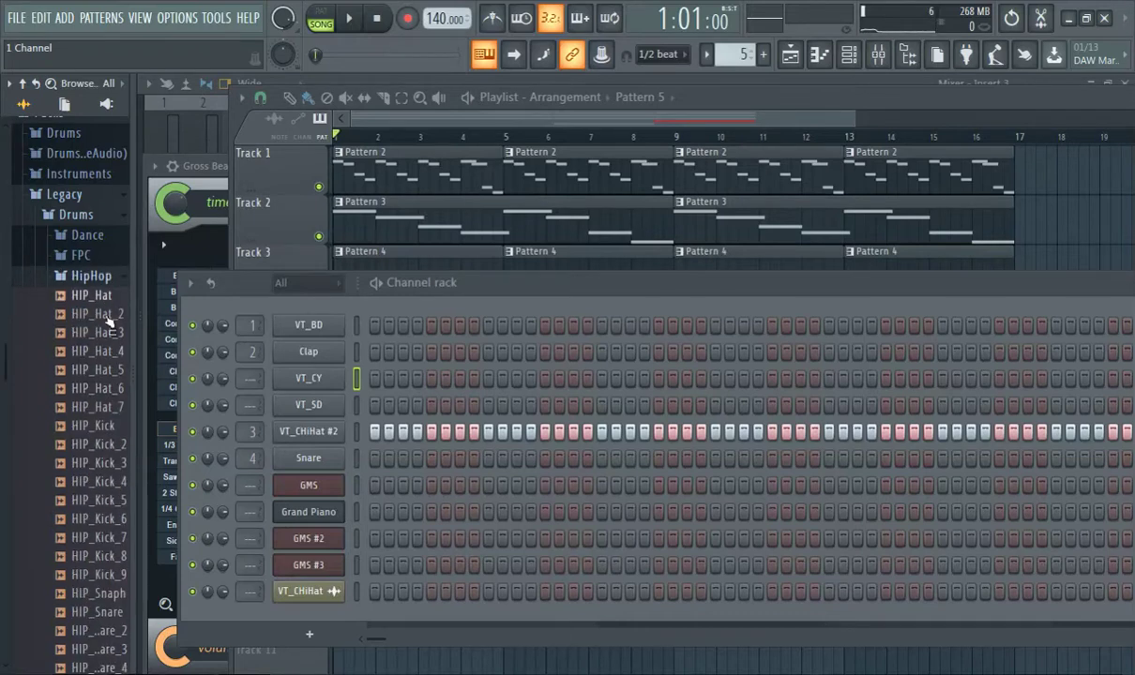
{"action": "scroll", "coordinate": [112, 422], "scroll_direction": "down", "scroll_amount": 2}
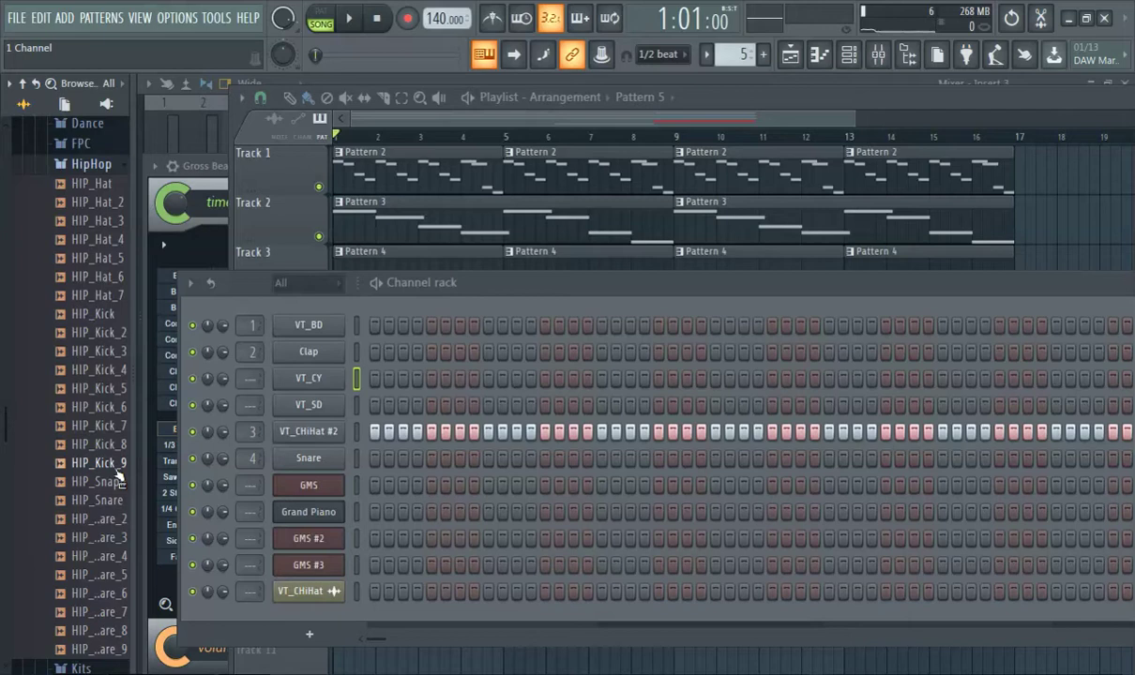
{"action": "left_click_drag", "start_coordinate": [161, 484], "coordinate": [310, 355]}
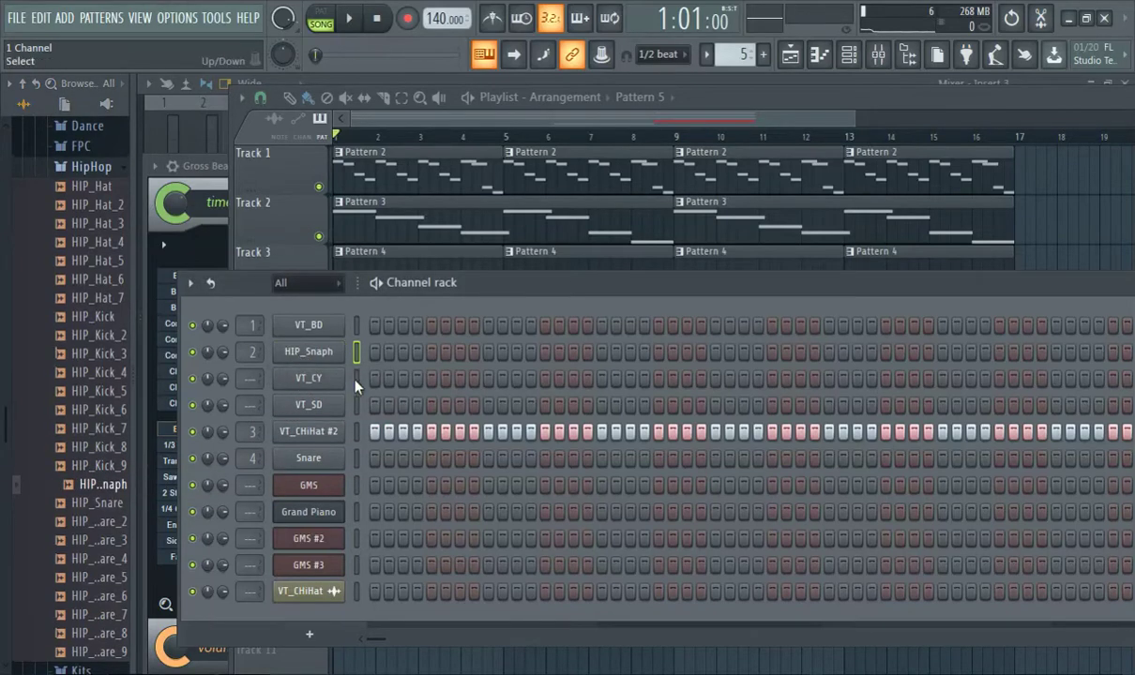
Play the arrangement and paint Pattern 2 clips at bars 17 and 21 of Track 1
{"action": "left_click", "coordinate": [519, 174]}
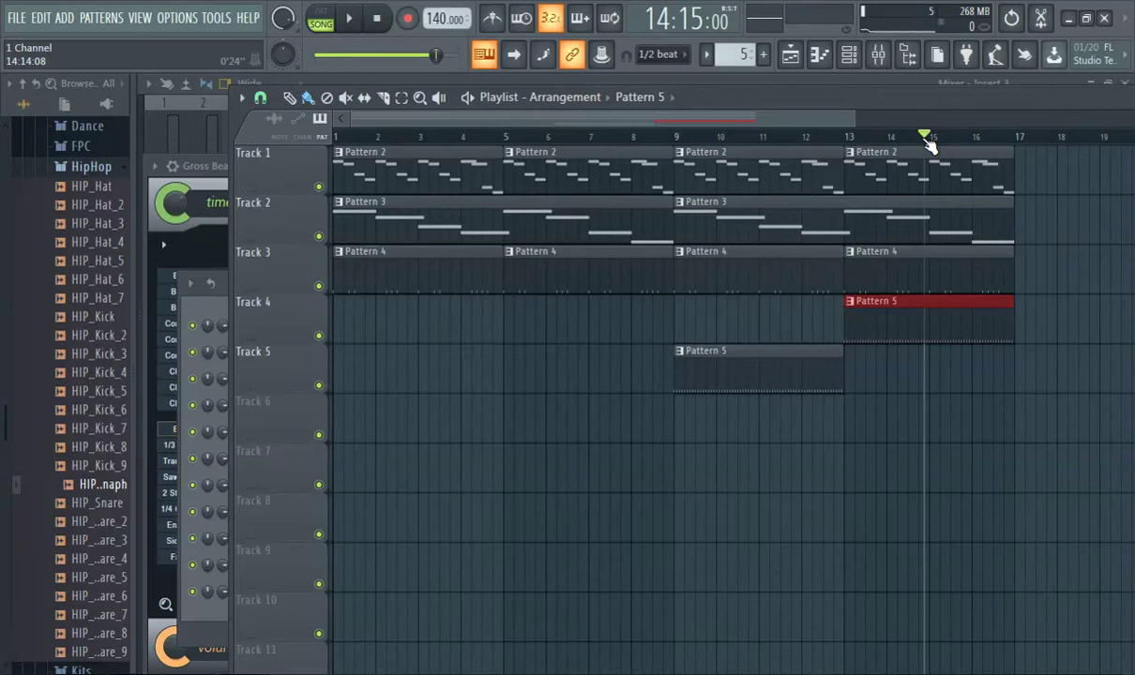
{"action": "scroll", "coordinate": [812, 128], "scroll_direction": "right", "scroll_amount": 2}
{"action": "left_click", "coordinate": [350, 21]}
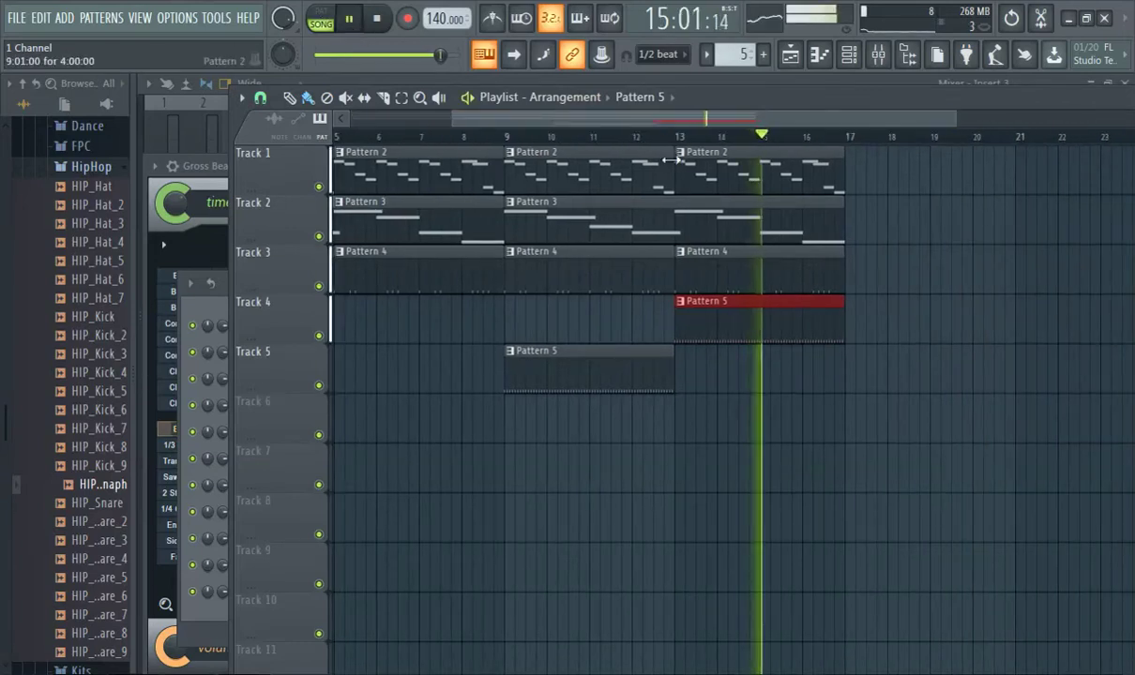
{"action": "left_click", "coordinate": [743, 173]}
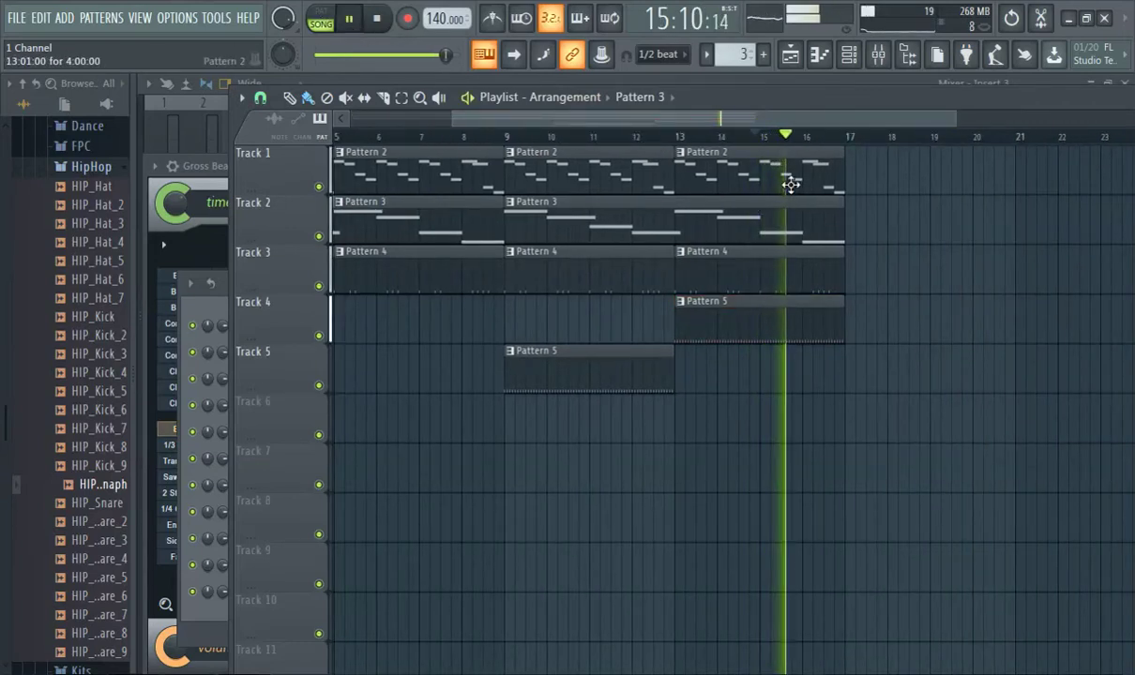
{"action": "left_click", "coordinate": [858, 173]}
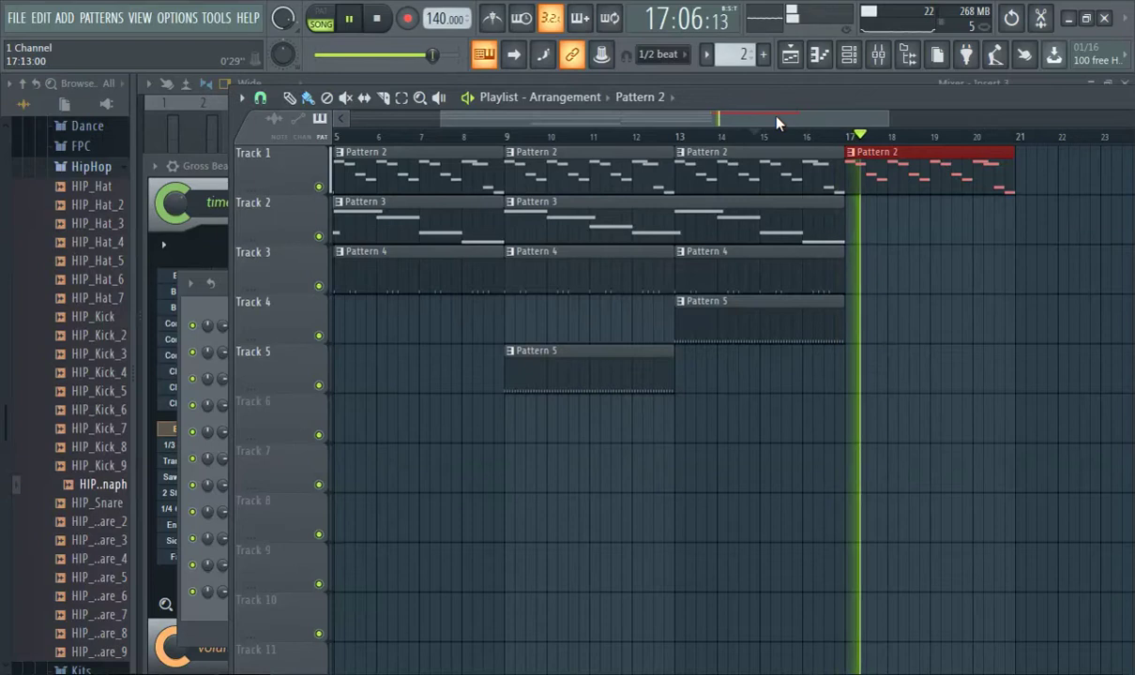
{"action": "scroll", "coordinate": [734, 109], "scroll_direction": "right", "scroll_amount": 2}
{"action": "left_click", "coordinate": [812, 165]}
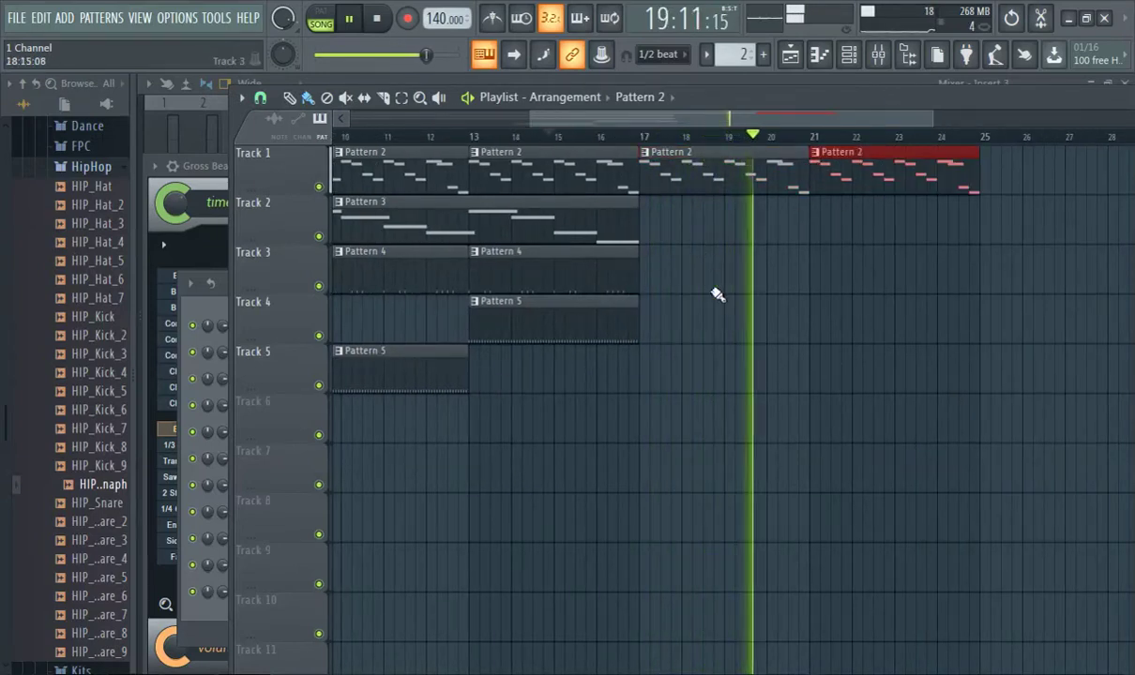
Create a new empty Pattern 6 and bring up the mixer
{"action": "left_click", "coordinate": [763, 53]}
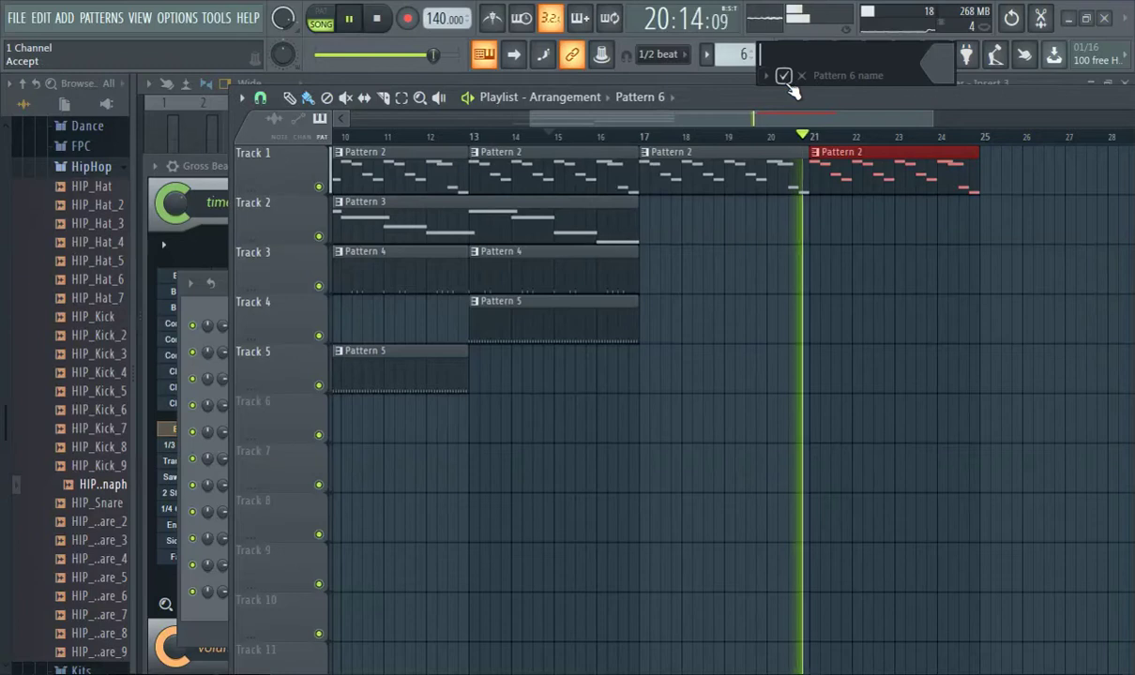
{"action": "left_click", "coordinate": [857, 56]}
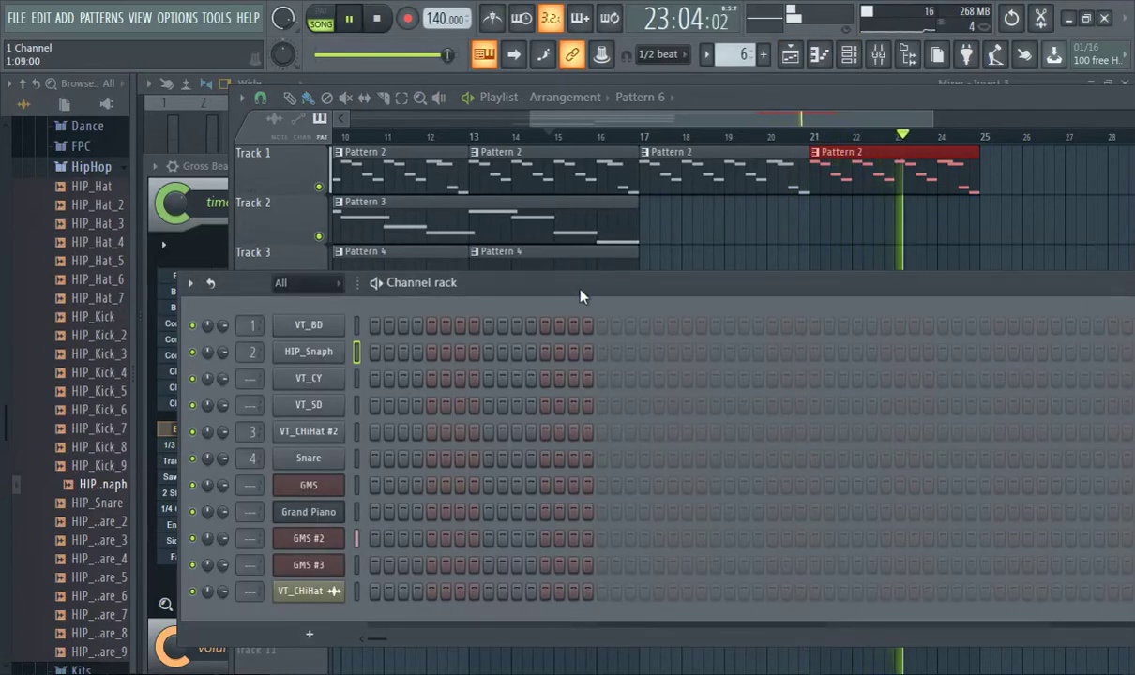
{"action": "left_click", "coordinate": [564, 115]}
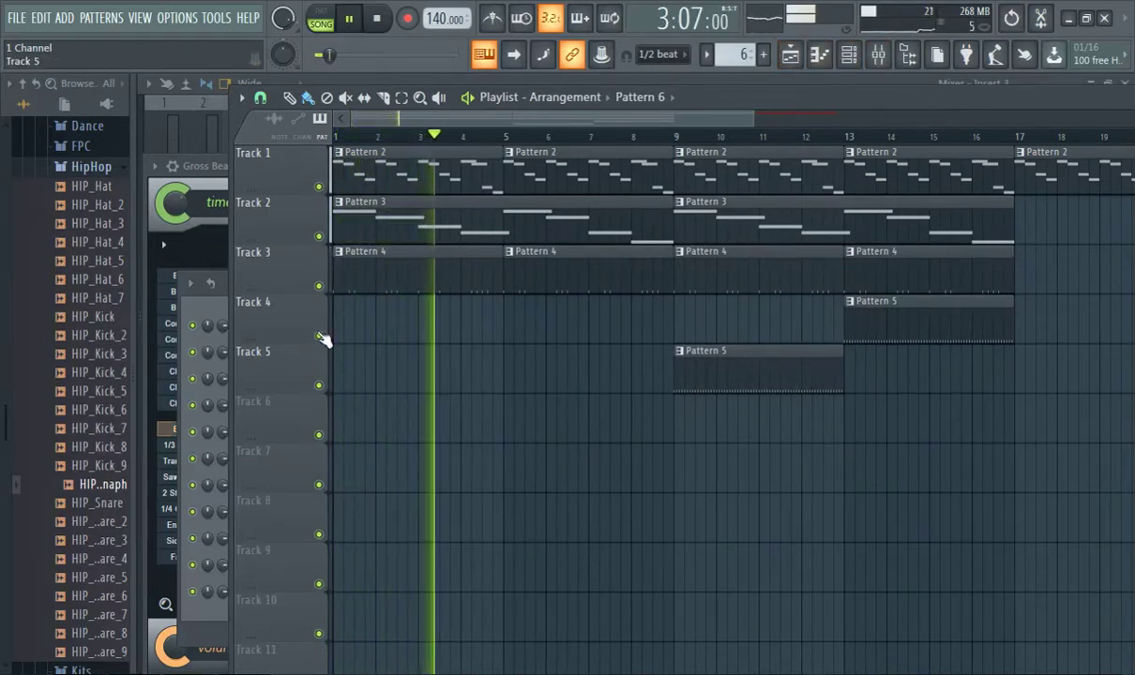
{"action": "left_click", "coordinate": [879, 56]}
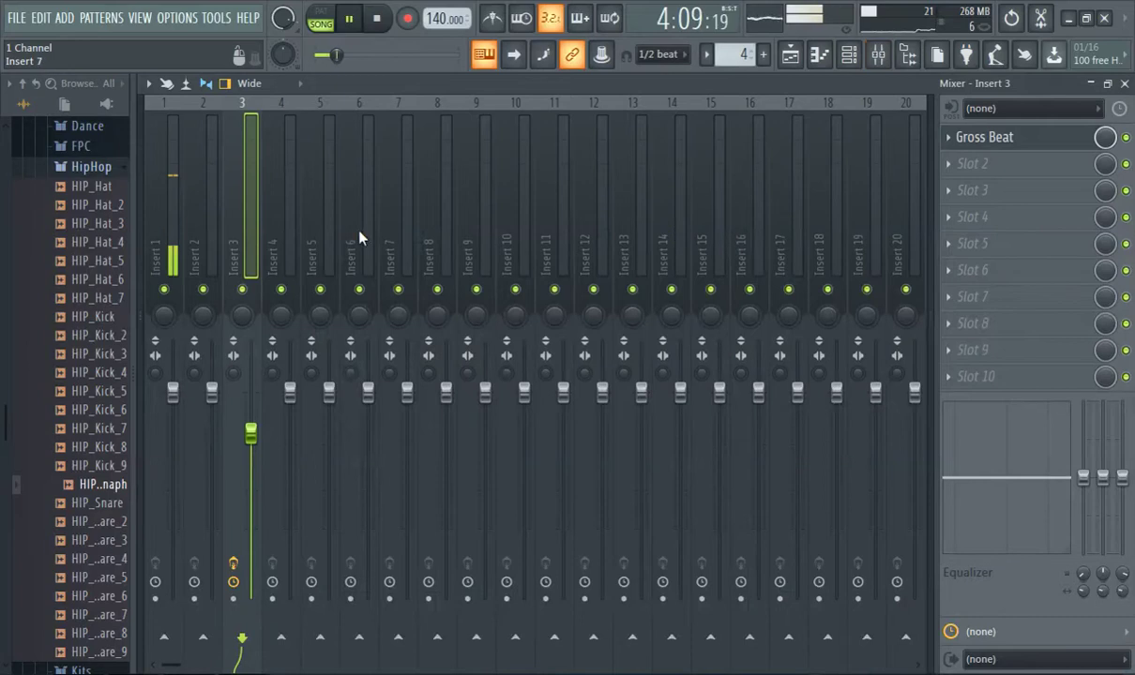
Load Fruity Parametric EQ 2 into Insert 1's first effect slot
{"action": "left_click", "coordinate": [178, 162]}
{"action": "left_click", "coordinate": [966, 139]}
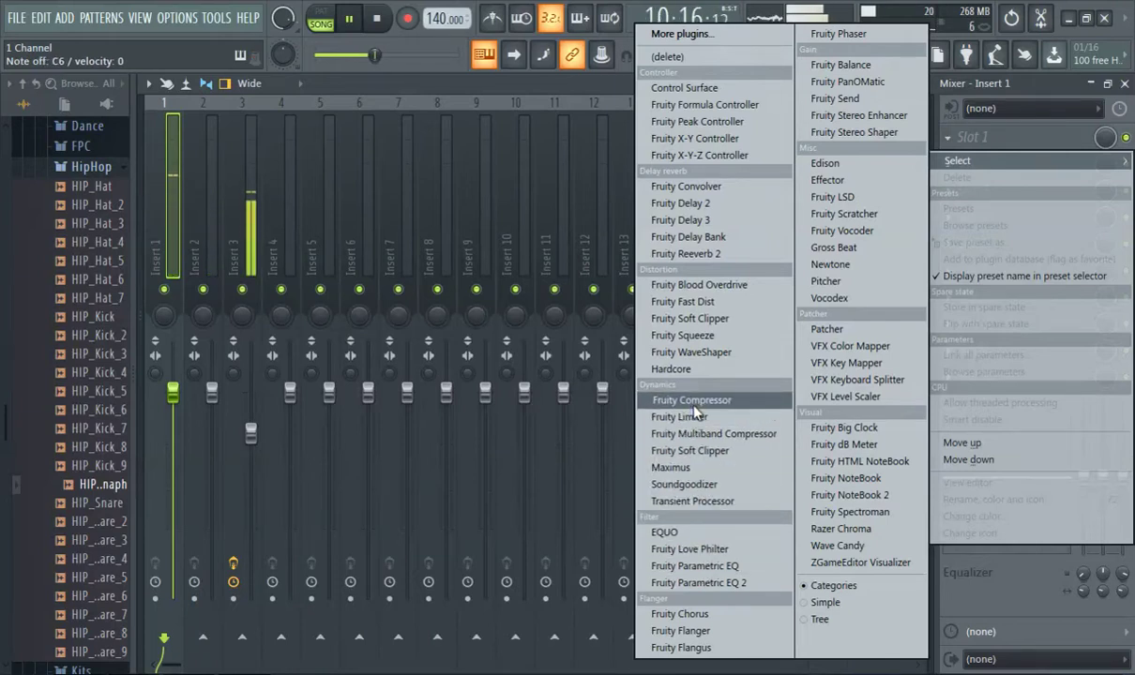
{"action": "left_click", "coordinate": [720, 583]}
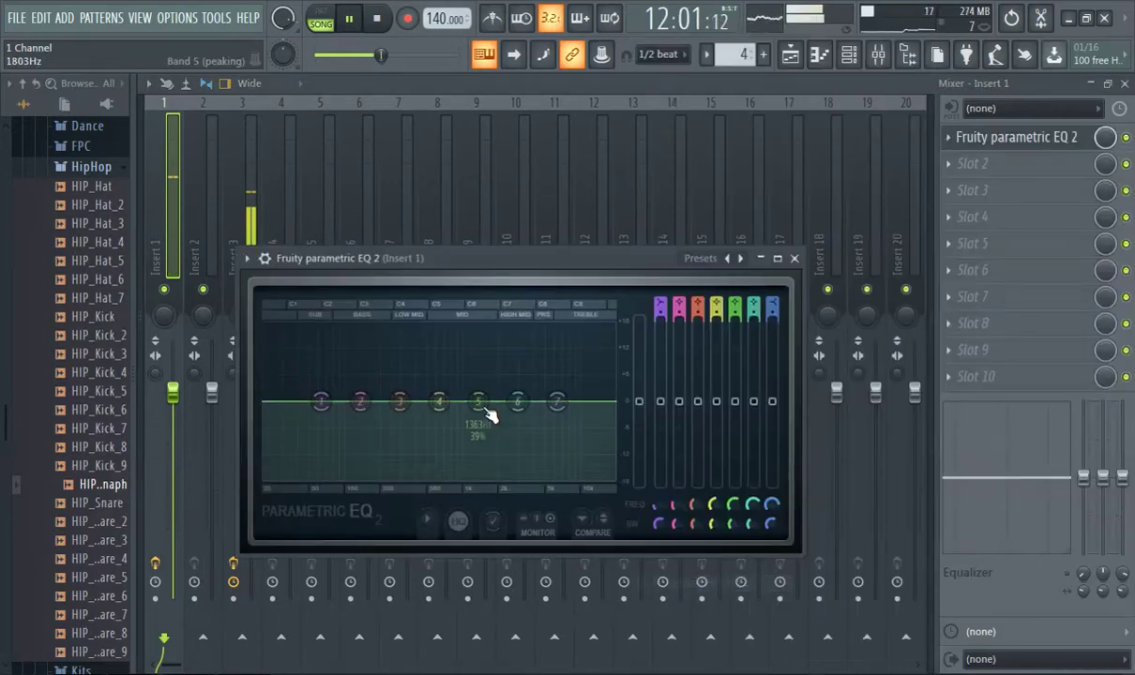
Boost EQ bands 2 and 3 (~137 Hz, ~306 Hz) and cut the highs with band 7
{"action": "left_click_drag", "start_coordinate": [361, 403], "coordinate": [360, 378]}
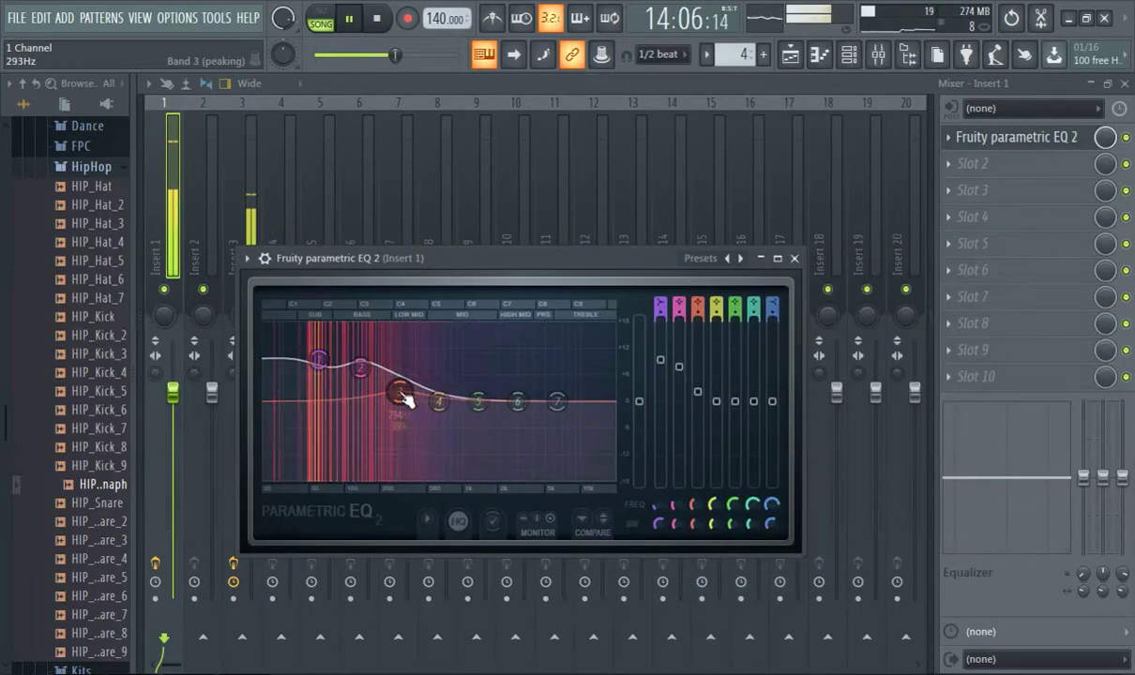
{"action": "left_click_drag", "start_coordinate": [558, 402], "coordinate": [555, 479]}
{"action": "left_click_drag", "start_coordinate": [400, 403], "coordinate": [402, 375]}
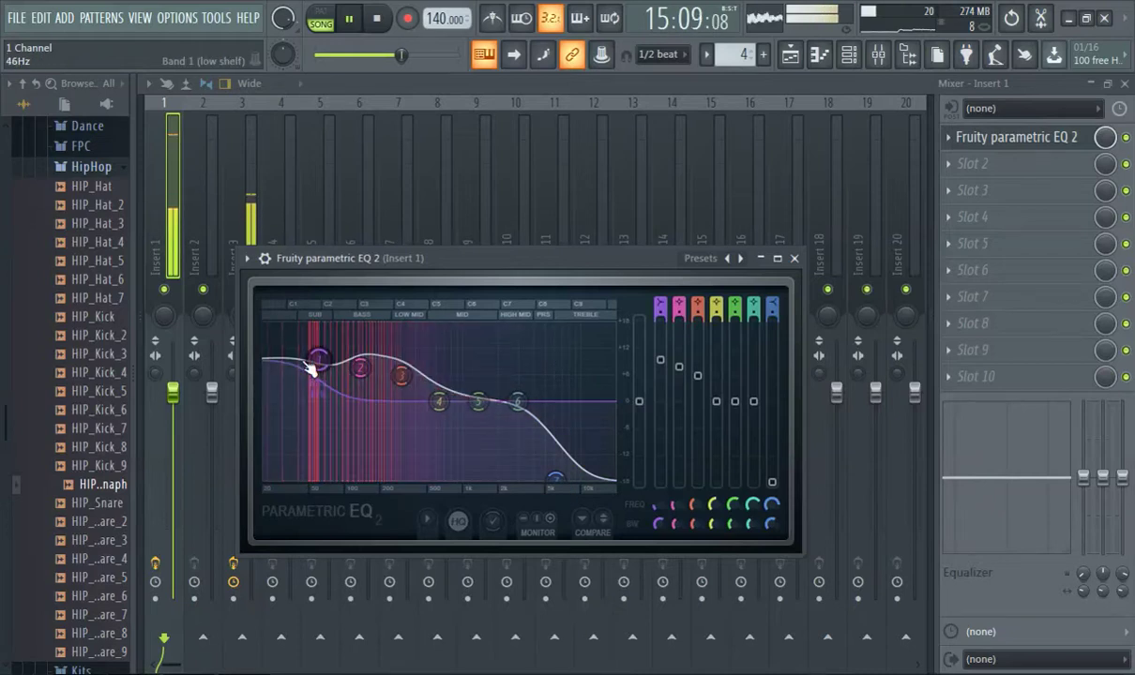
{"action": "left_click_drag", "start_coordinate": [319, 359], "coordinate": [320, 364]}
{"action": "left_click_drag", "start_coordinate": [400, 378], "coordinate": [401, 373]}
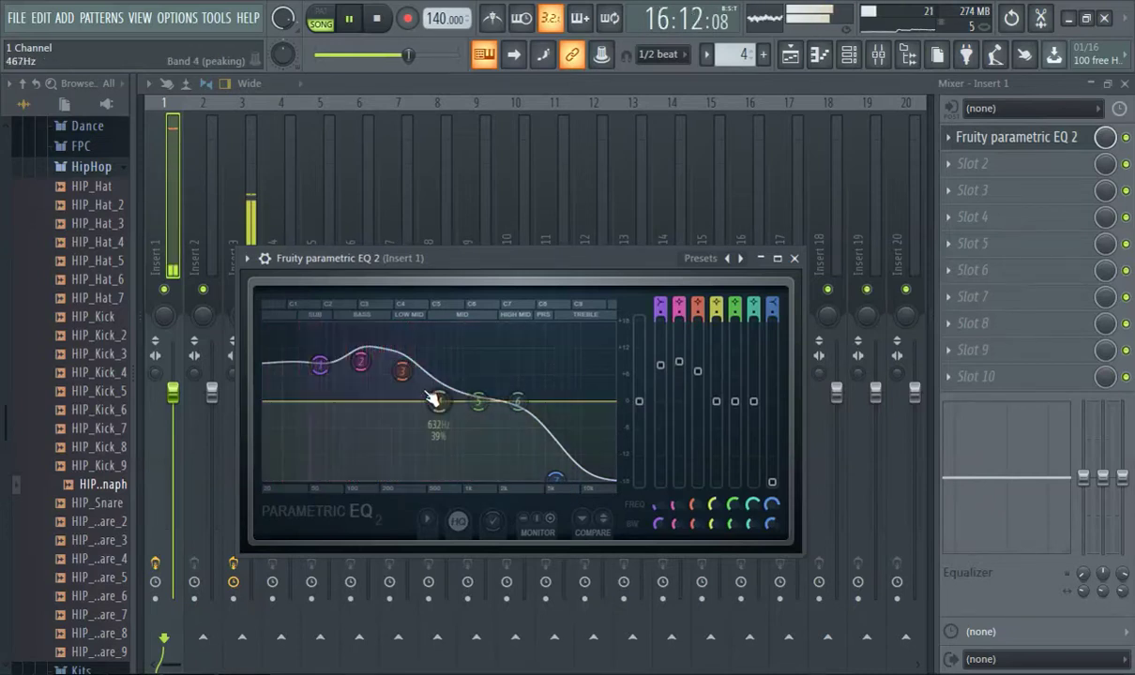
{"action": "left_click", "coordinate": [791, 56]}
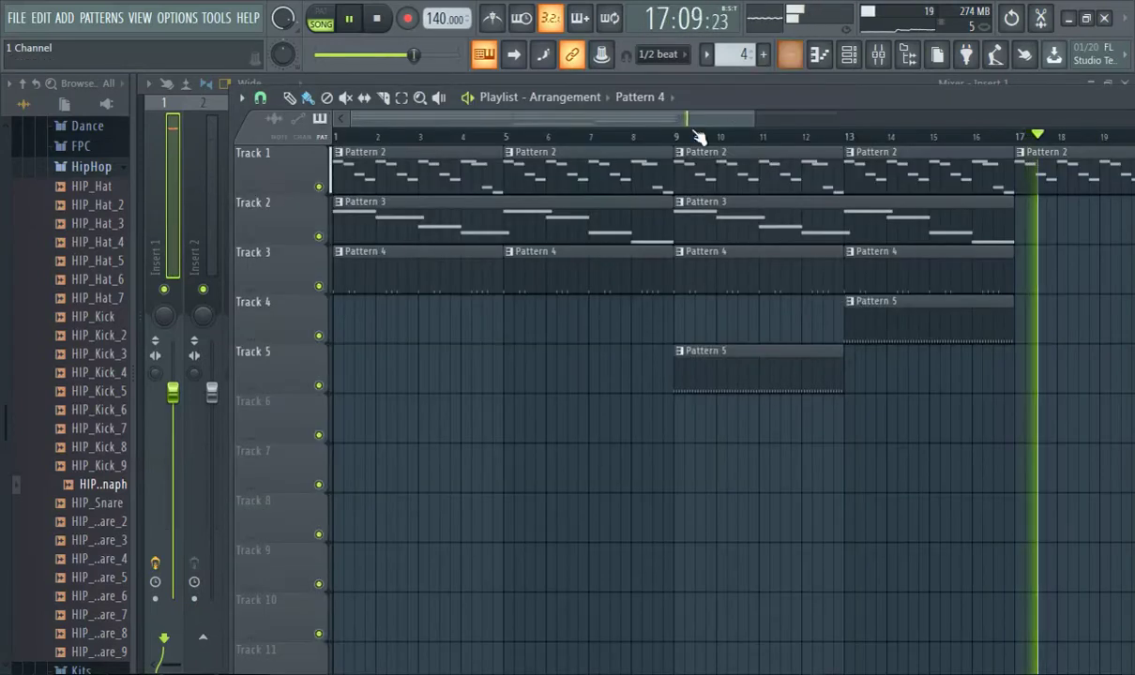
Move playback to around bar 9 and check mixer Insert 4
{"action": "left_click", "coordinate": [633, 135]}
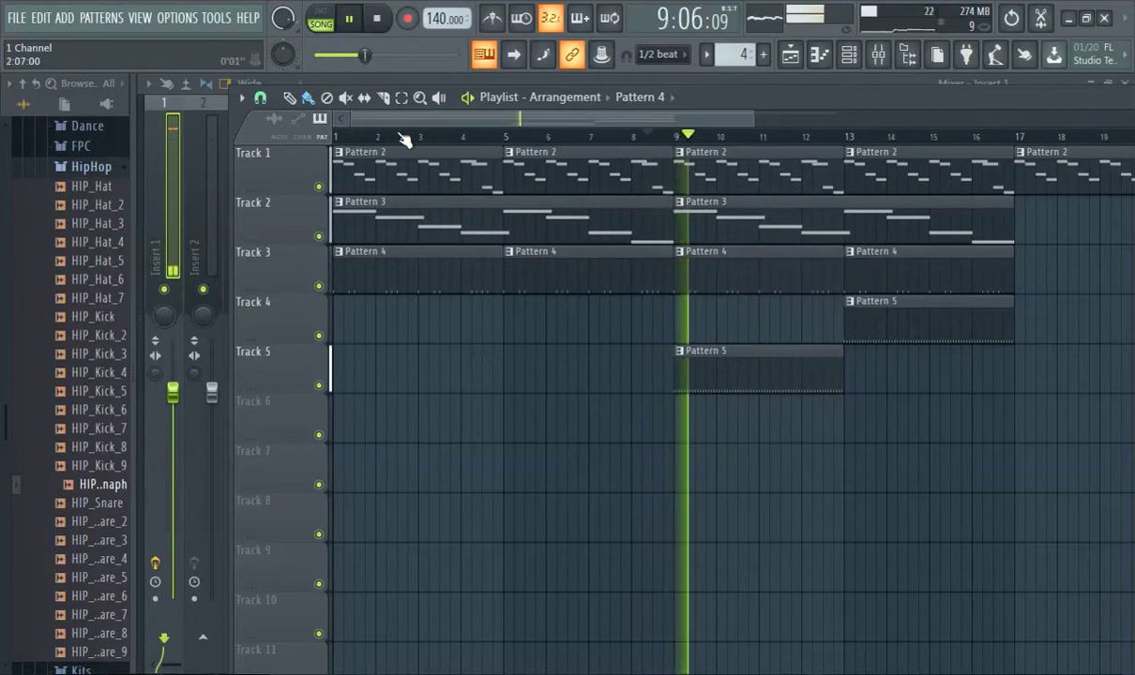
{"action": "left_click_drag", "start_coordinate": [495, 117], "coordinate": [551, 113]}
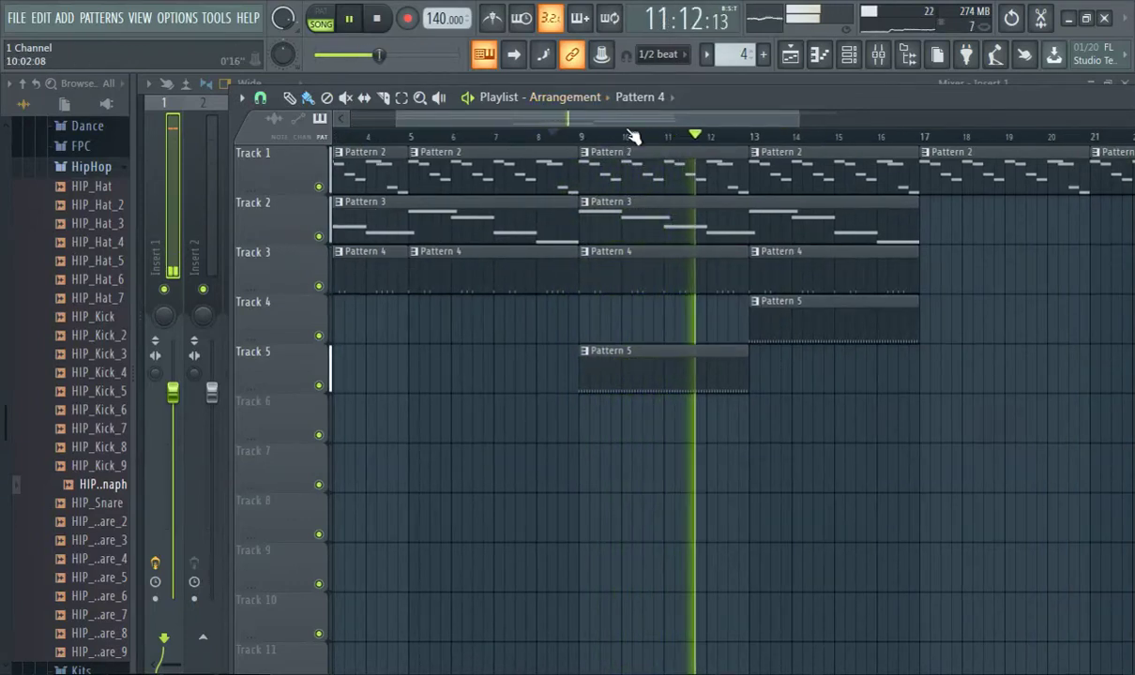
{"action": "scroll", "coordinate": [717, 117], "scroll_direction": "right", "scroll_amount": 3}
{"action": "left_click", "coordinate": [878, 56]}
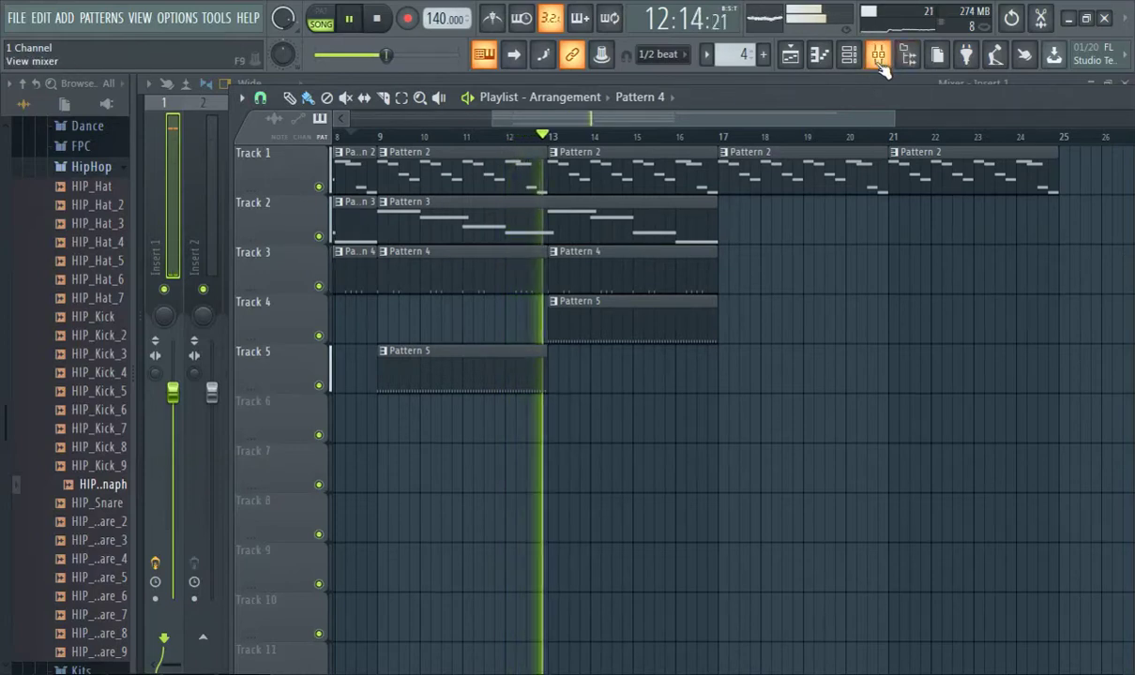
{"action": "left_click", "coordinate": [281, 249]}
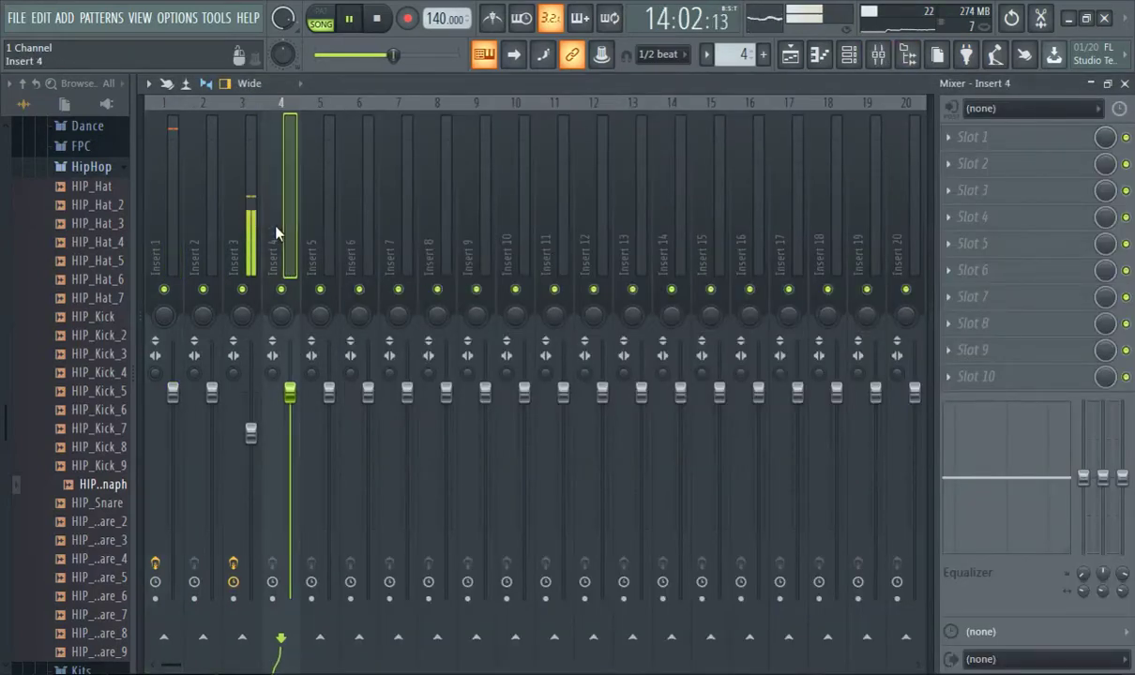
{"action": "left_click", "coordinate": [880, 54]}
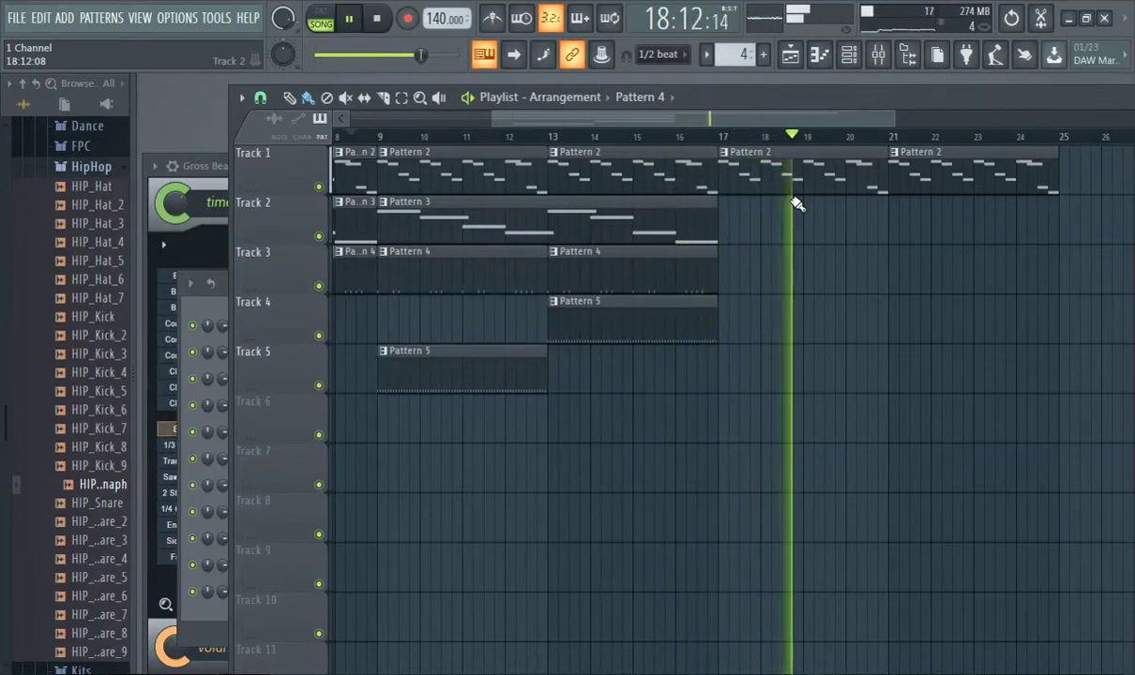
Stop playback and create a new empty Pattern 6
{"action": "left_click", "coordinate": [348, 18]}
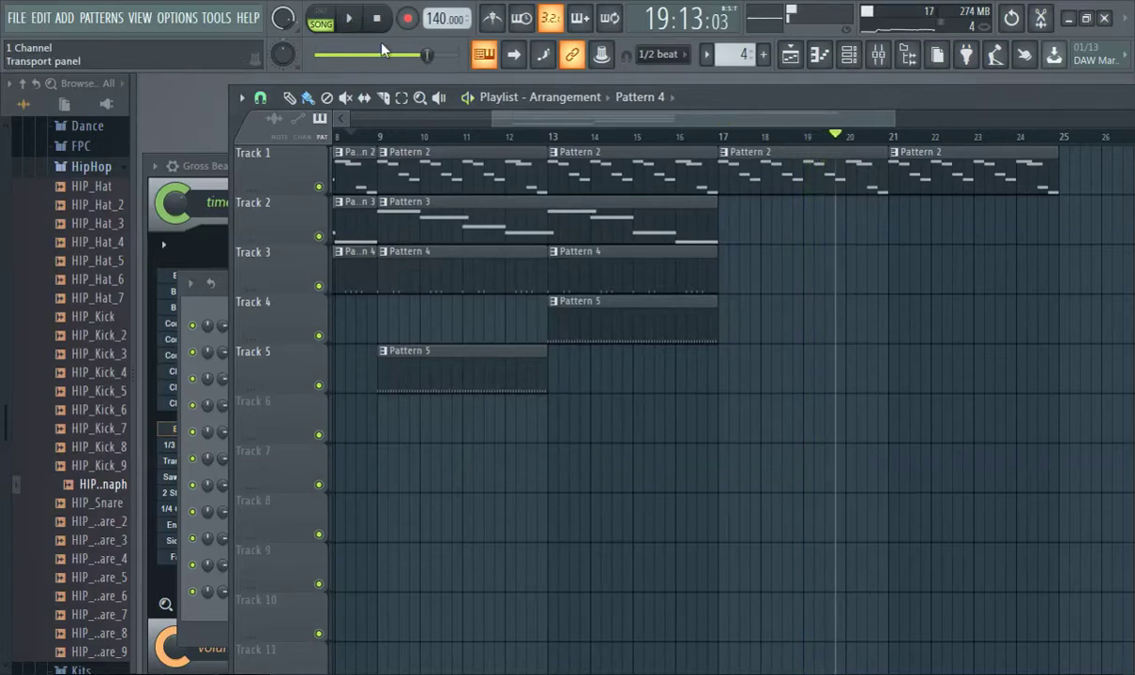
{"action": "key", "text": "space"}
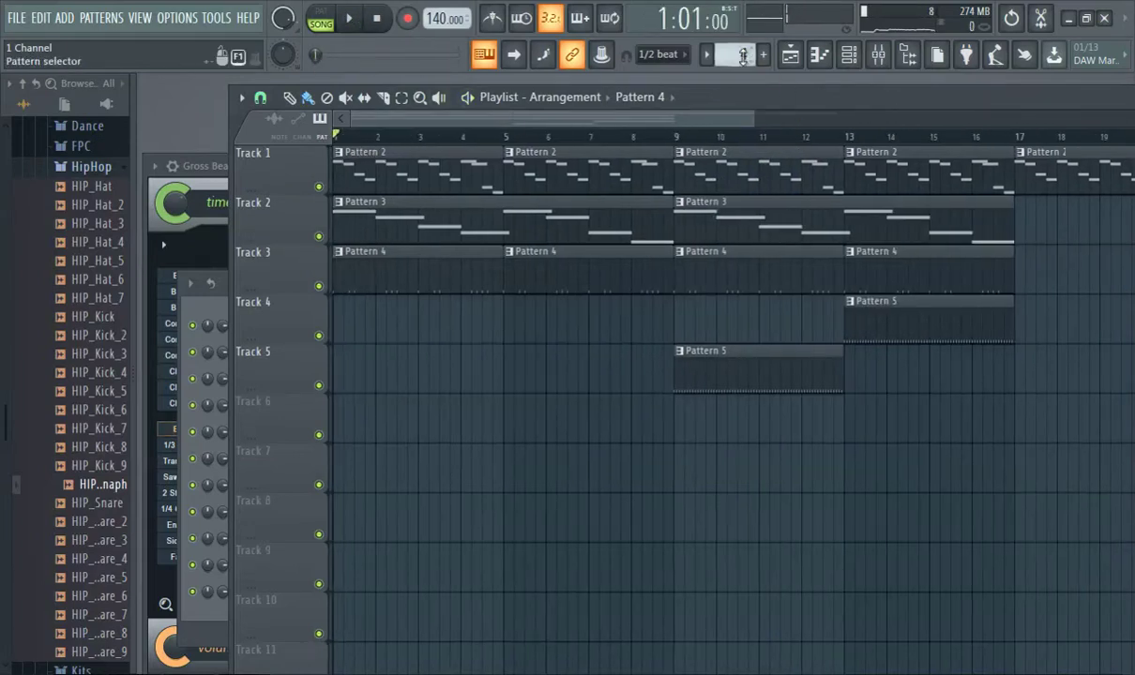
{"action": "left_click", "coordinate": [763, 56]}
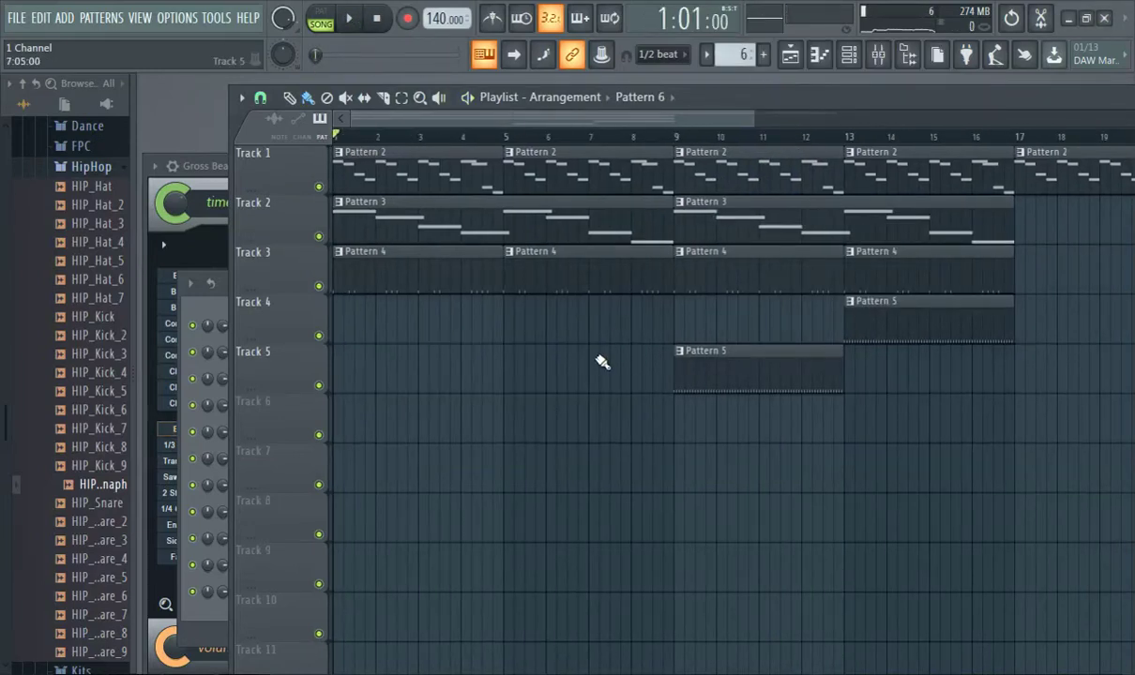
{"action": "scroll", "coordinate": [602, 362], "scroll_direction": "down", "scroll_amount": 1}
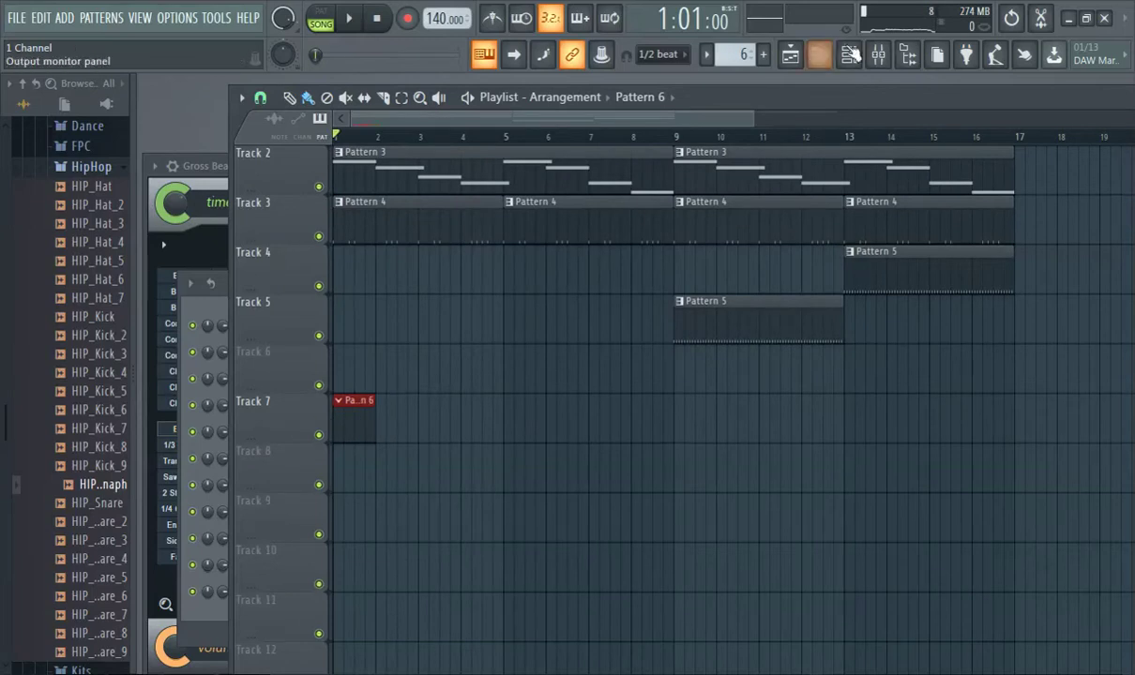
Route audio input In 1 into mixer Insert 8 for the vocal
{"action": "left_click", "coordinate": [879, 57]}
{"action": "left_click", "coordinate": [376, 197]}
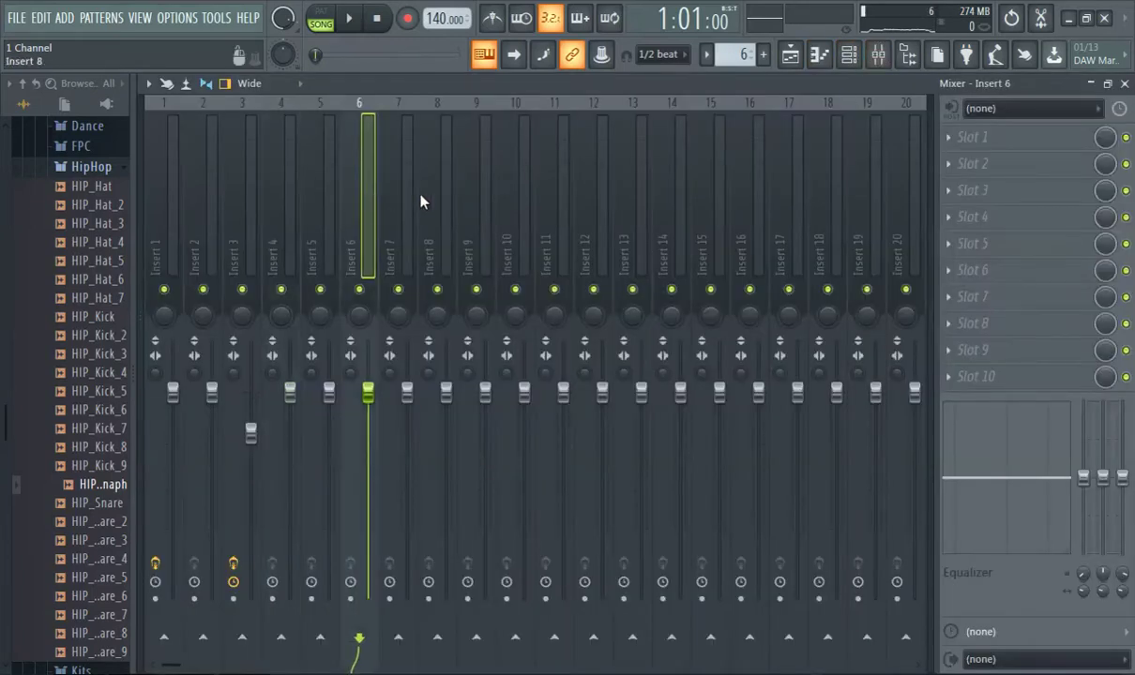
{"action": "left_click", "coordinate": [438, 194]}
{"action": "left_click", "coordinate": [1022, 111]}
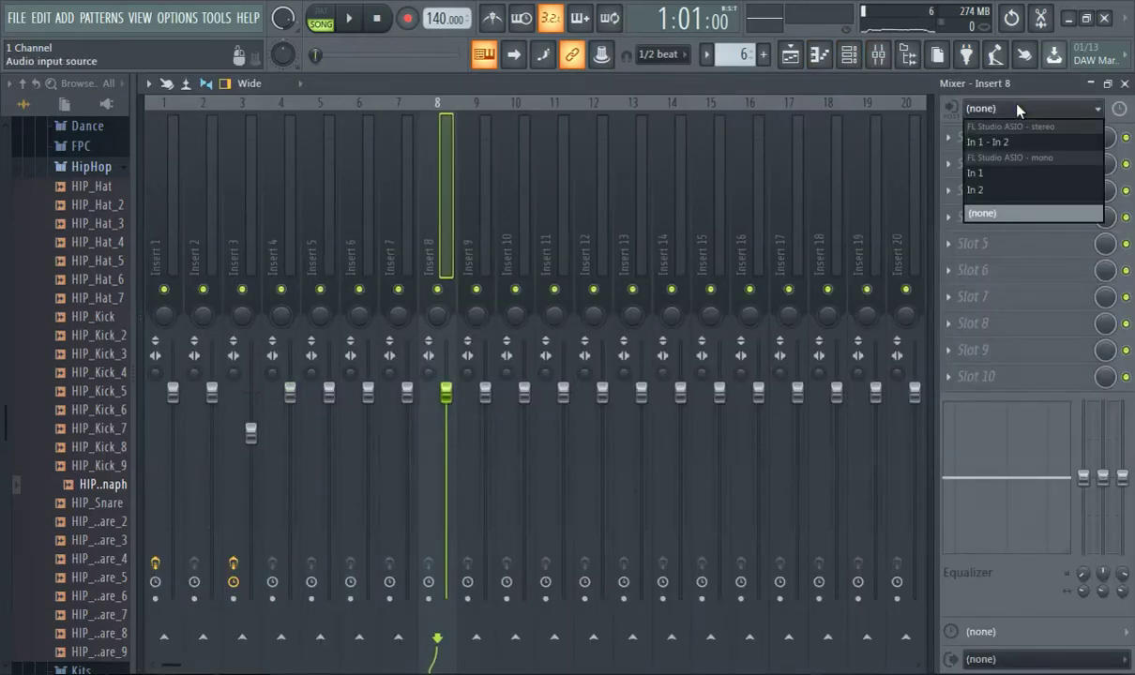
{"action": "left_click", "coordinate": [998, 174]}
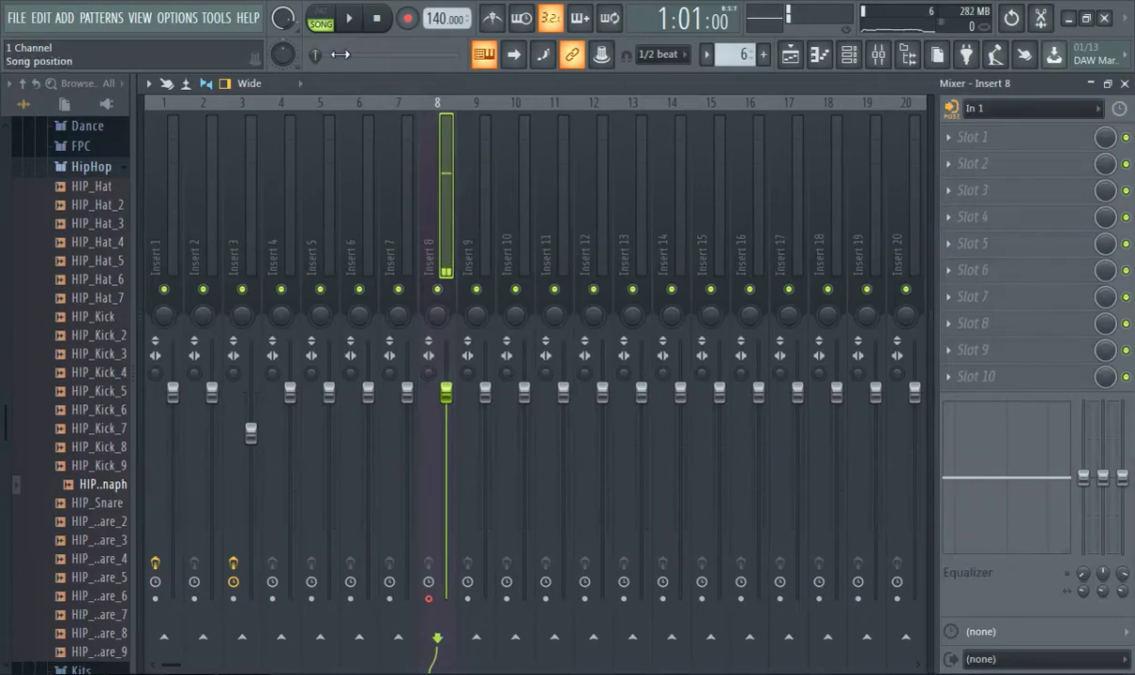
Load Fruity Vocoder into Insert 8's first effect slot
{"action": "left_click", "coordinate": [794, 62]}
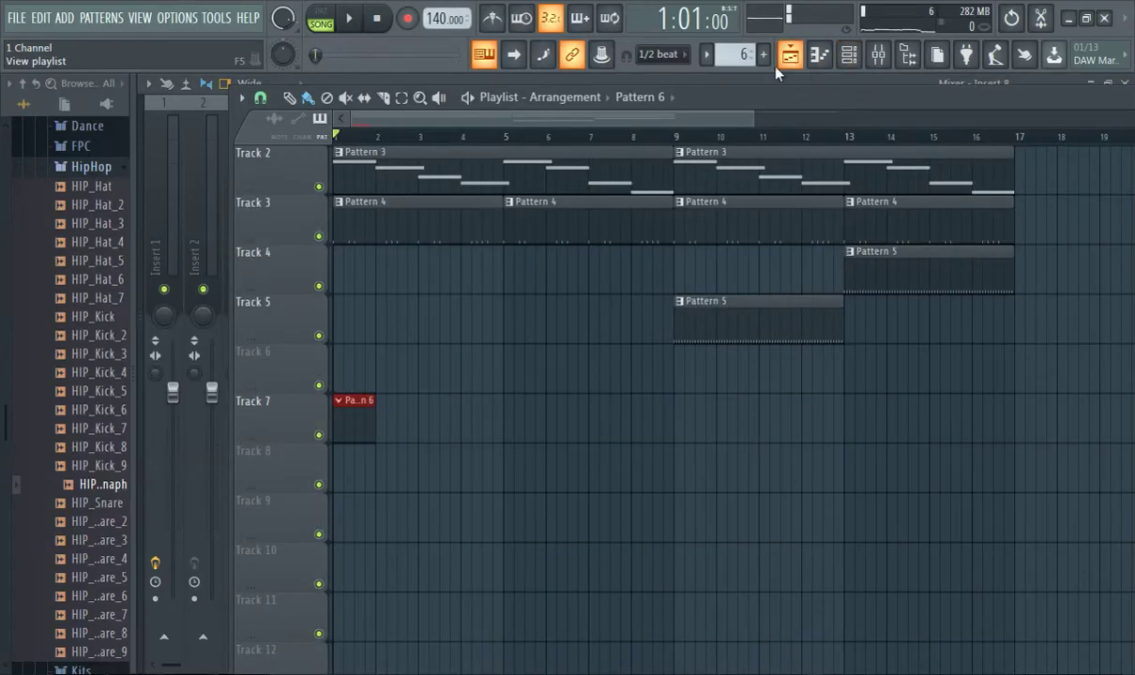
{"action": "left_click", "coordinate": [867, 56]}
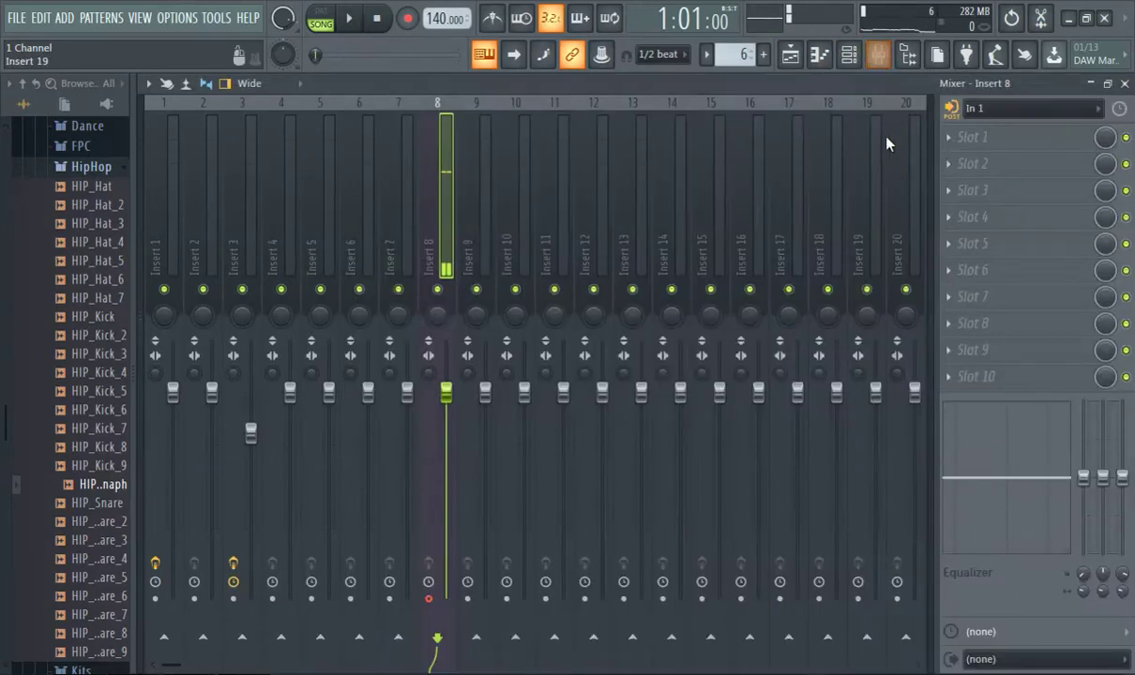
{"action": "left_click", "coordinate": [947, 137]}
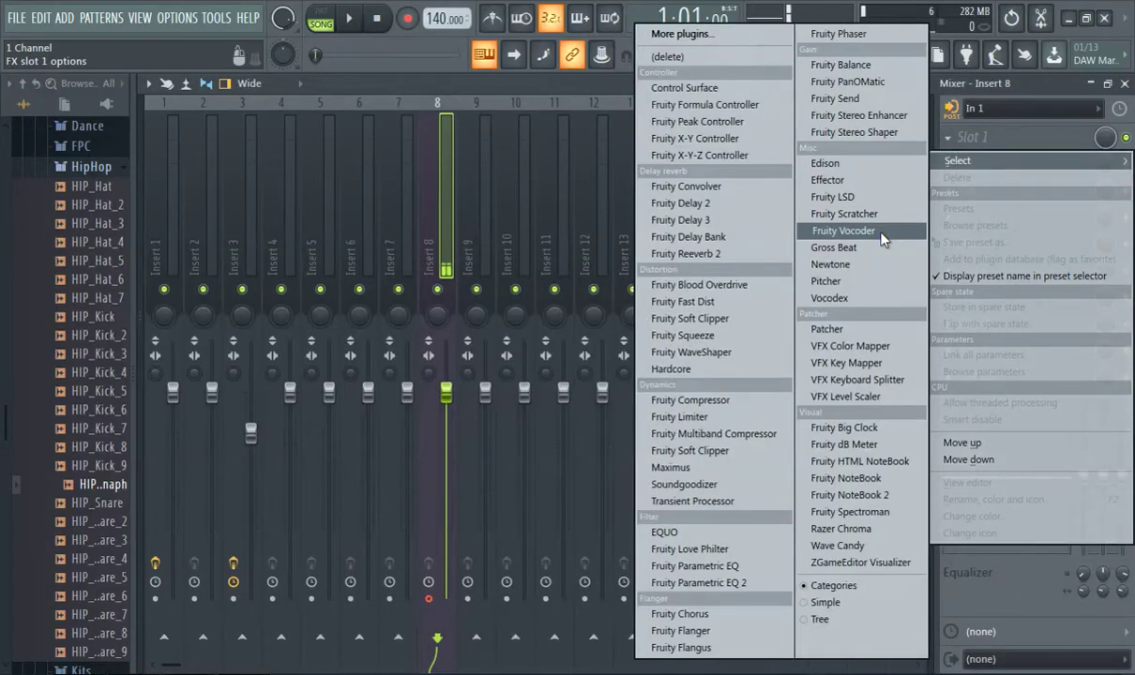
{"action": "left_click", "coordinate": [845, 230]}
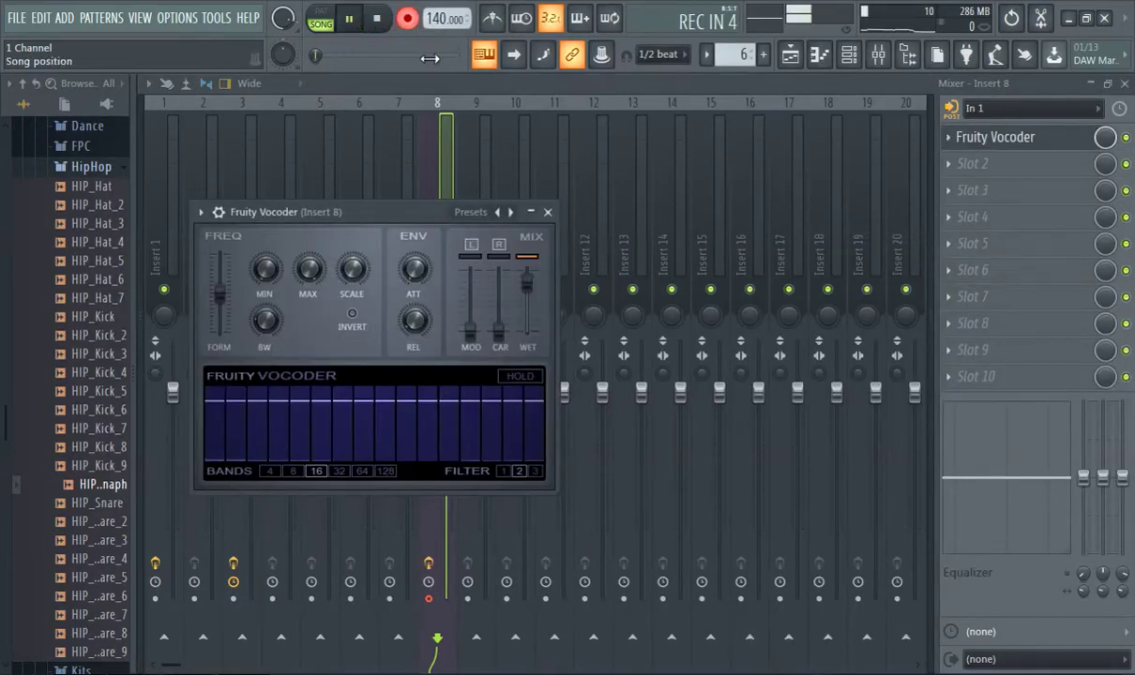
Stretch Track 7's Pattern 6 clip out to bar 16 and check the tempo and recording options
{"action": "left_click", "coordinate": [790, 55]}
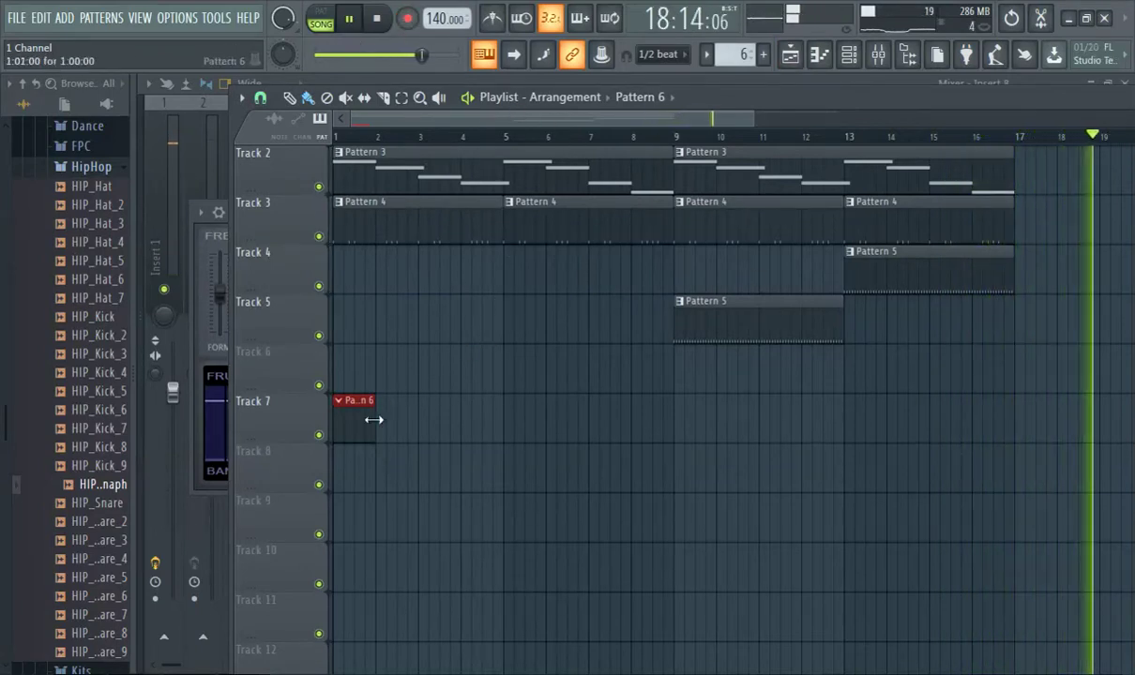
{"action": "left_click_drag", "start_coordinate": [372, 419], "coordinate": [983, 495]}
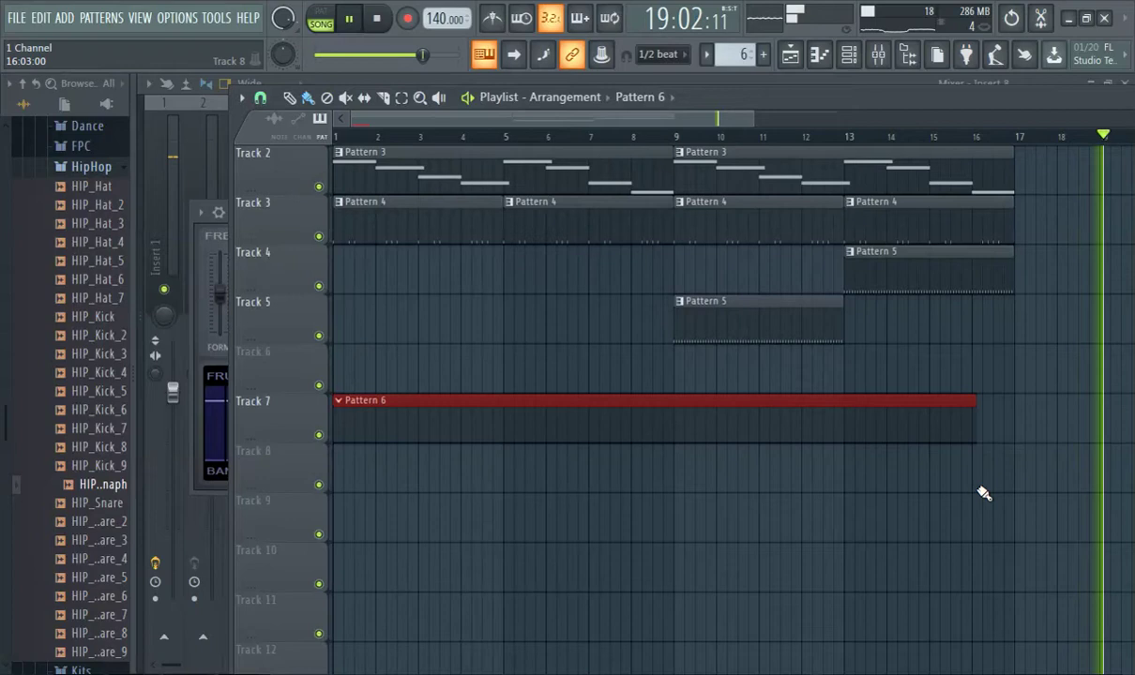
{"action": "right_click", "coordinate": [459, 21]}
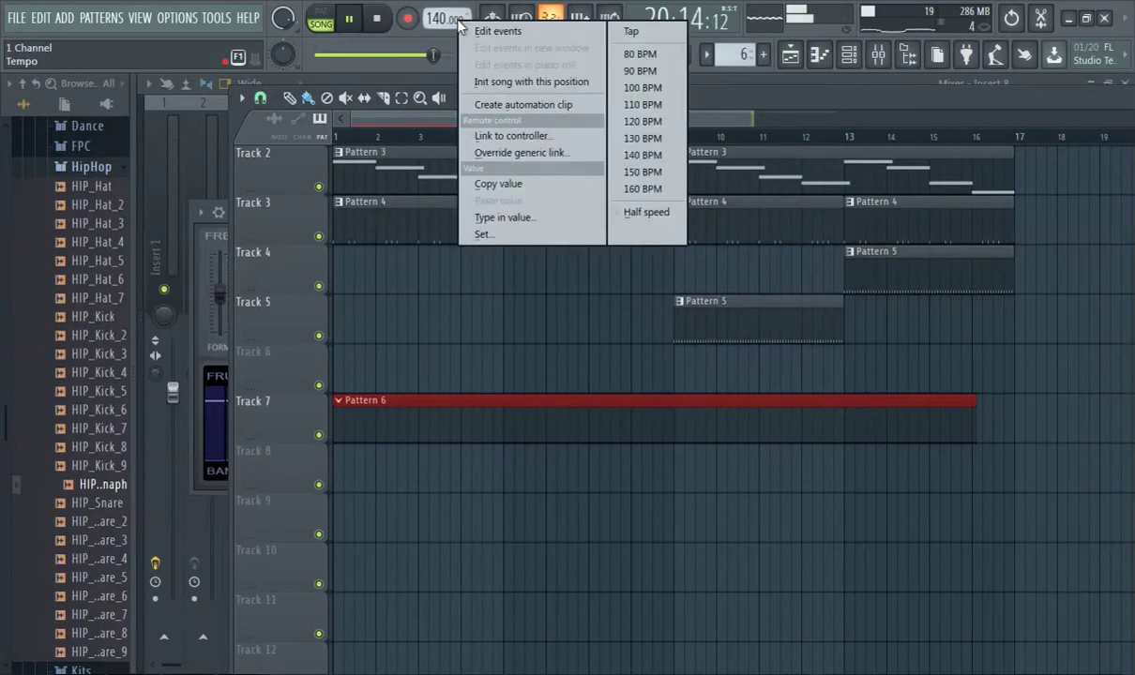
{"action": "right_click", "coordinate": [404, 26]}
Record a vocal take through Insert 8 onto Track 6, stopping around bar 24
{"action": "left_click", "coordinate": [424, 82]}
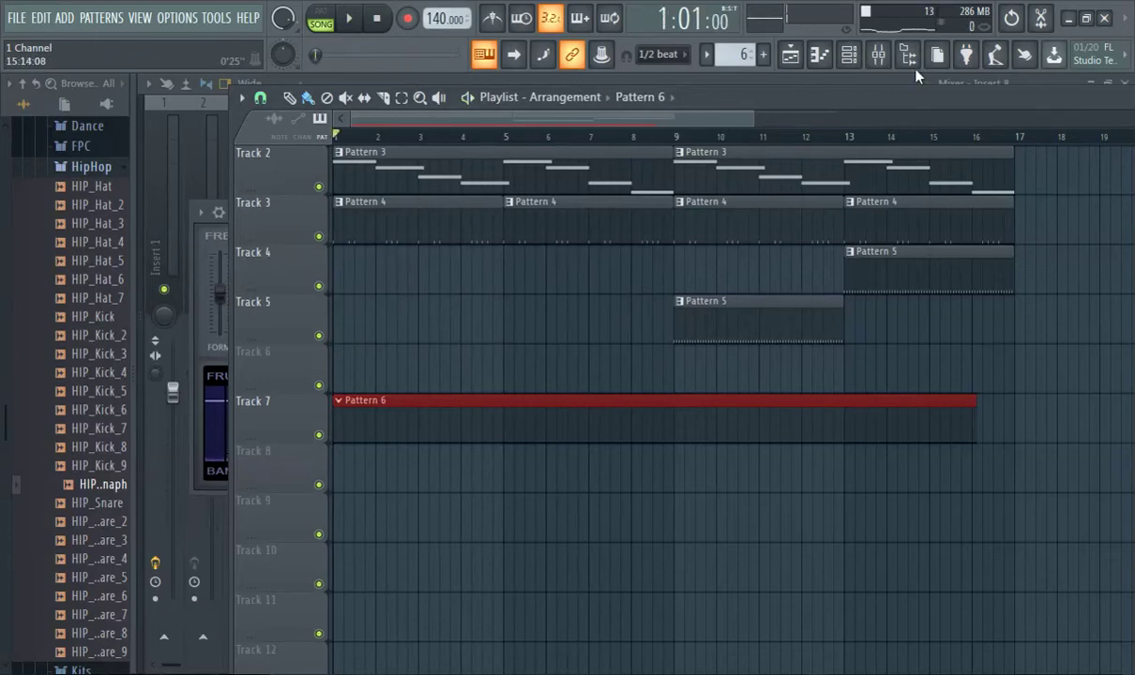
{"action": "left_click", "coordinate": [877, 59]}
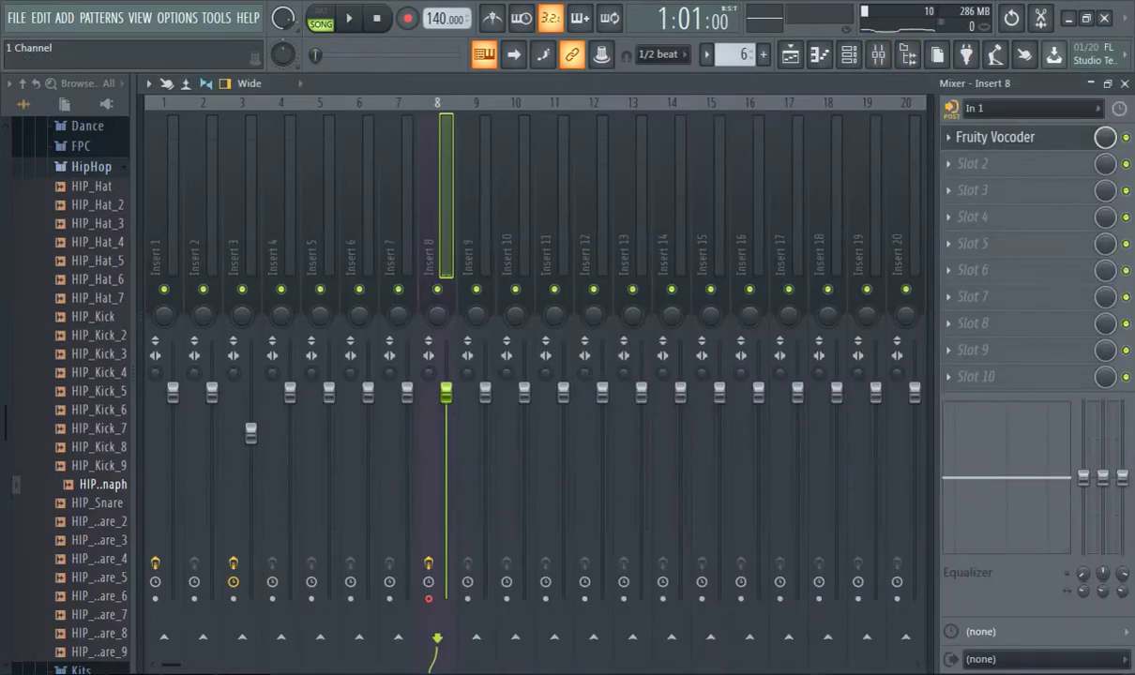
{"action": "left_click", "coordinate": [792, 57]}
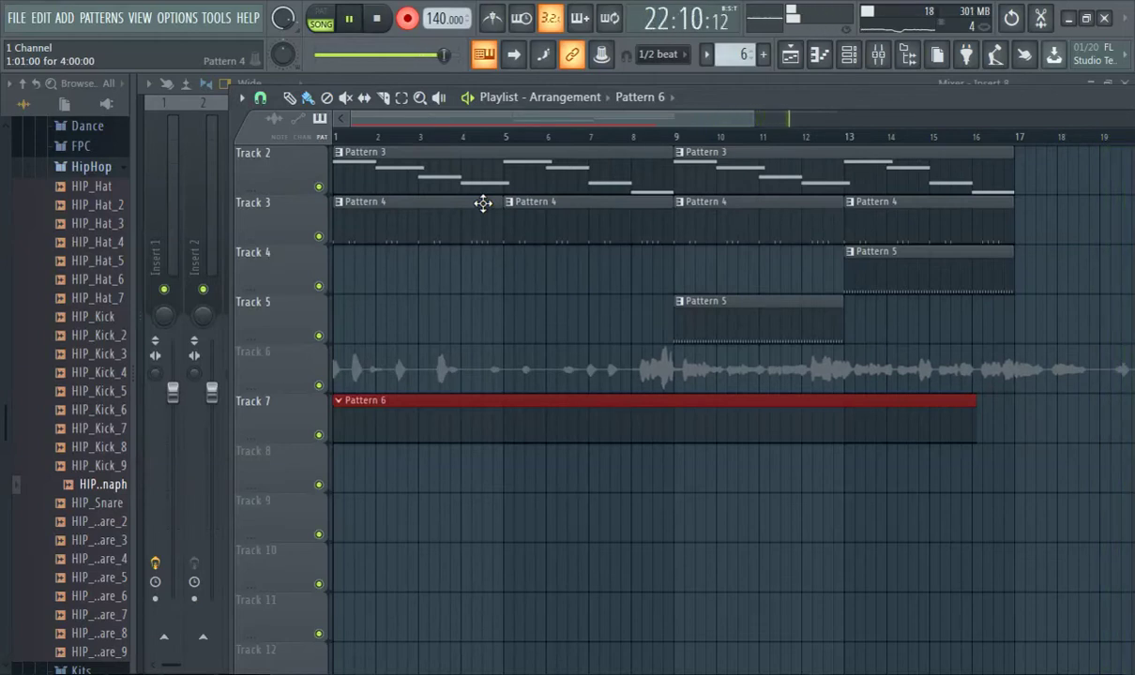
{"action": "left_click", "coordinate": [379, 17]}
Add Pattern 4, 5 and 3 clips at bar 25 on Tracks 3, 4, 2 and Pattern 2 at bar 29
{"action": "scroll", "coordinate": [516, 129], "scroll_direction": "down", "scroll_amount": 3}
{"action": "left_click", "coordinate": [506, 160]}
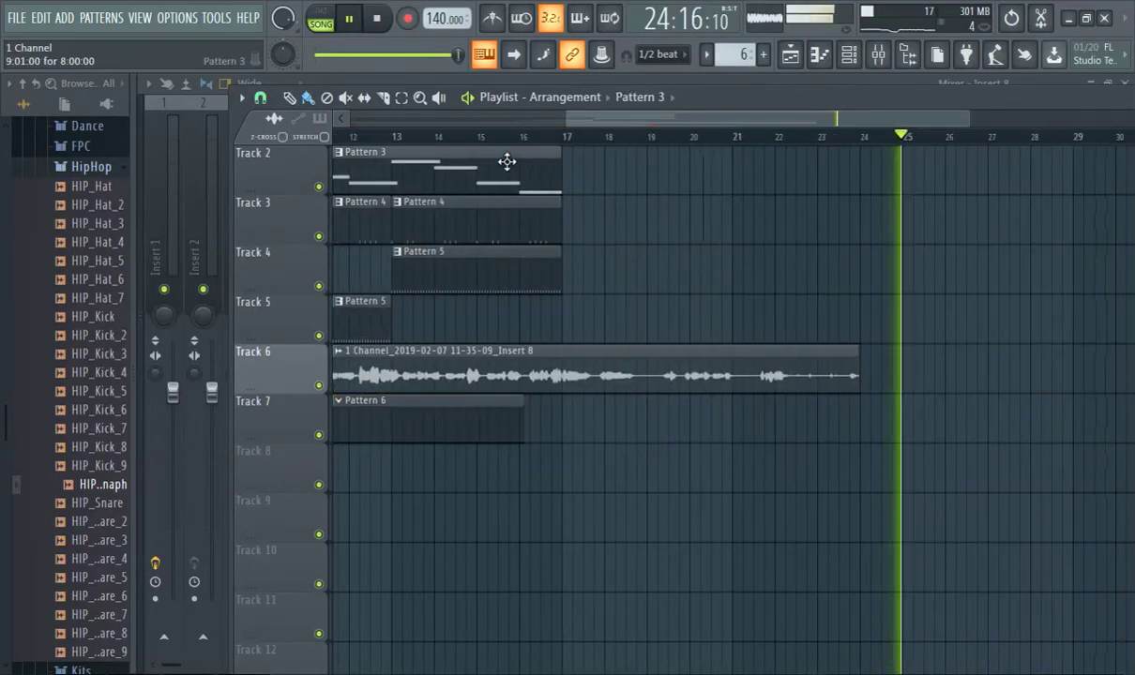
{"action": "scroll", "coordinate": [669, 205], "scroll_direction": "up", "scroll_amount": 3}
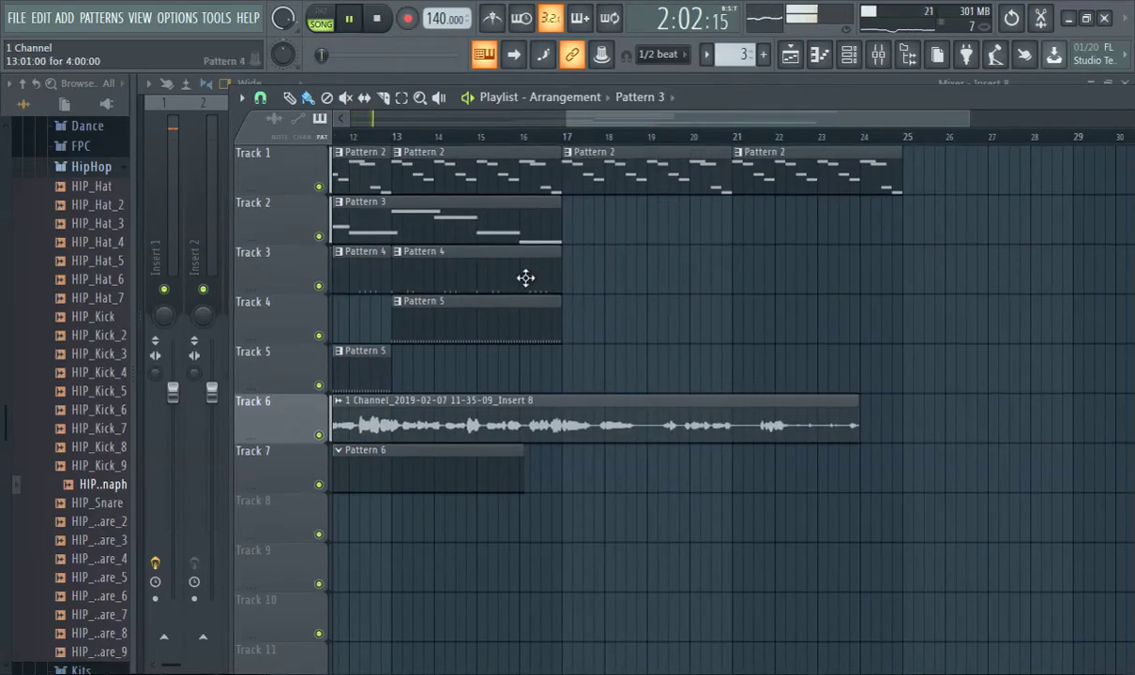
{"action": "left_click", "coordinate": [902, 284]}
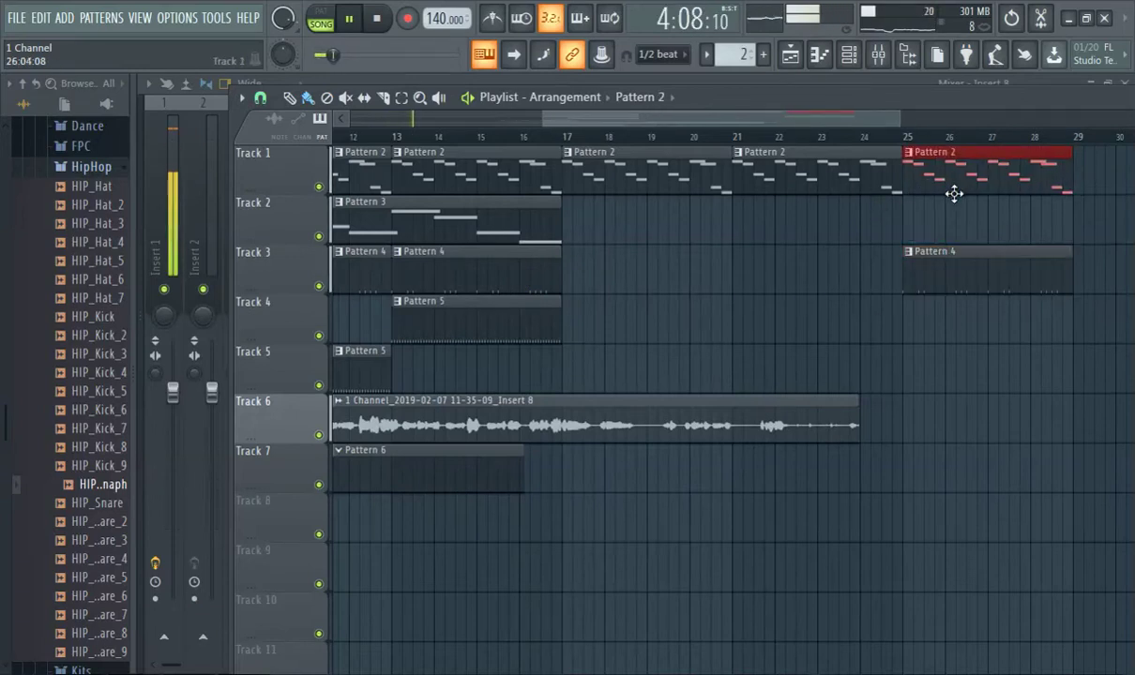
{"action": "left_click", "coordinate": [1089, 179]}
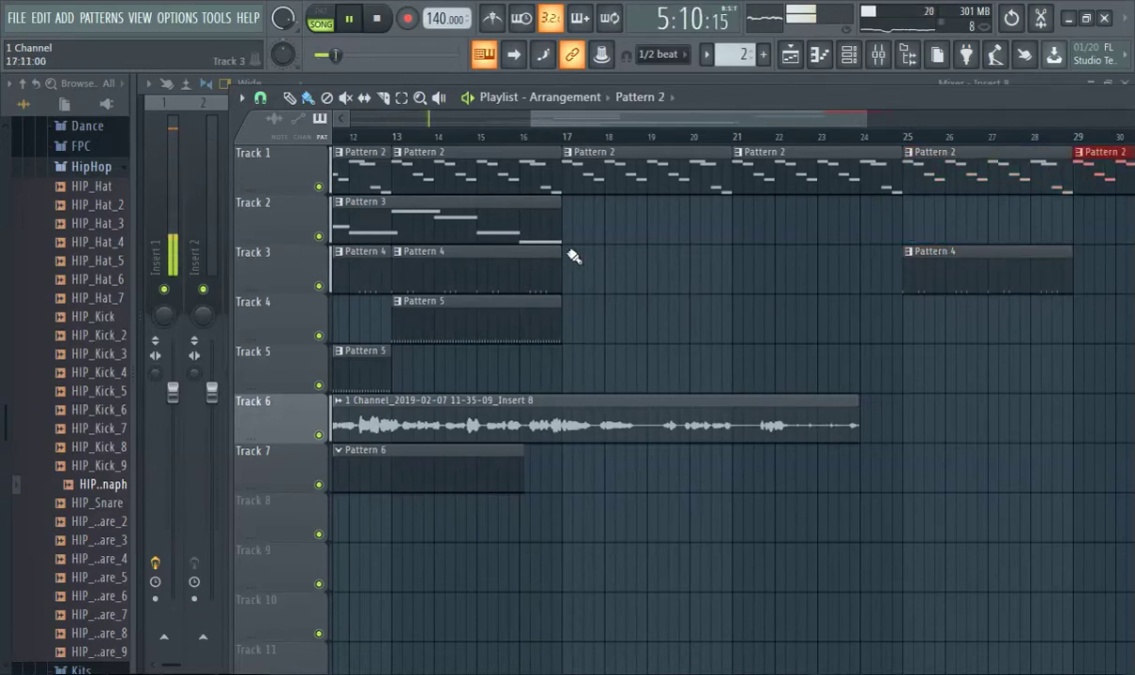
{"action": "left_click", "coordinate": [912, 327]}
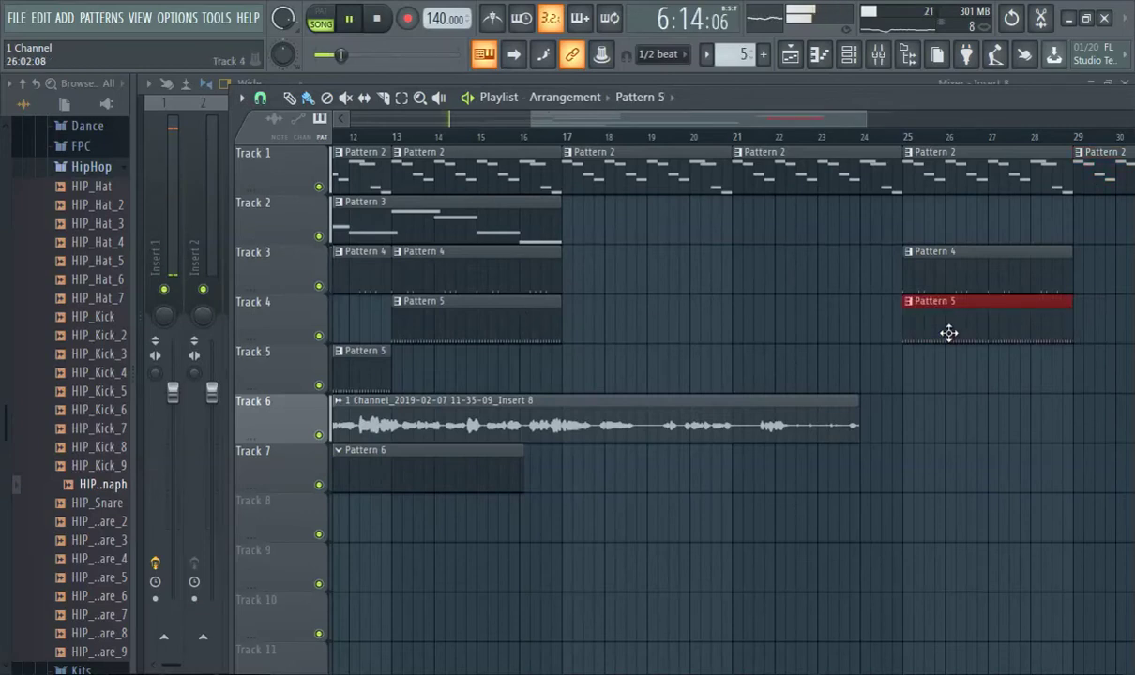
{"action": "left_click", "coordinate": [905, 235]}
{"action": "scroll", "coordinate": [791, 154], "scroll_direction": "down", "scroll_amount": 2}
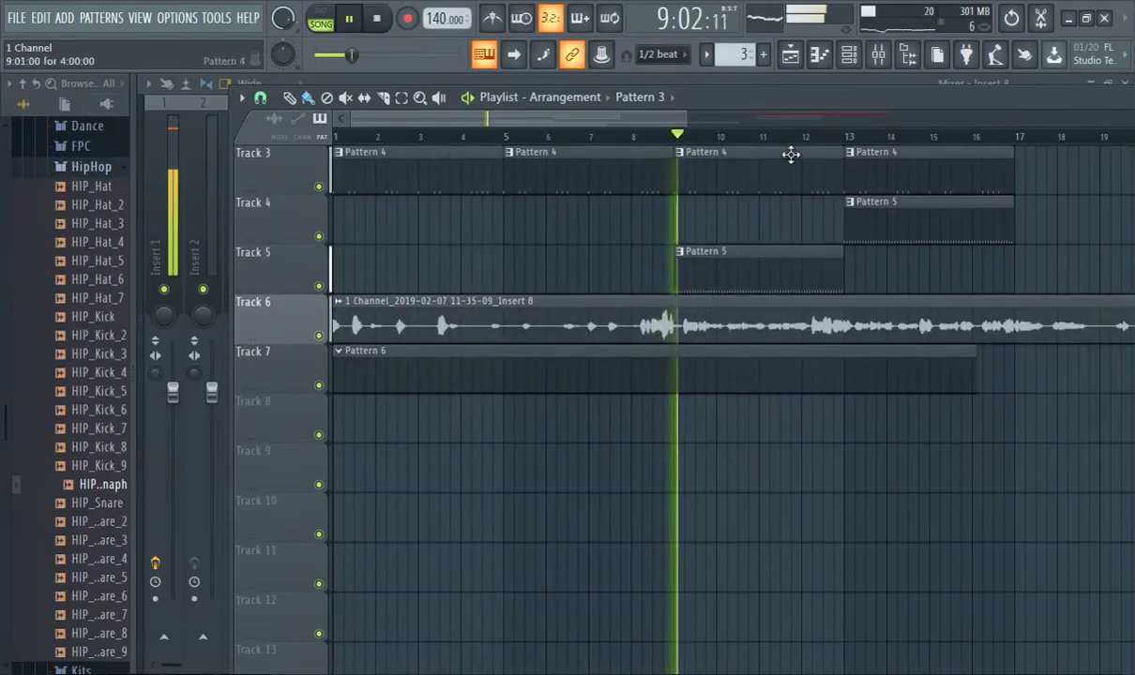
{"action": "scroll", "coordinate": [737, 57], "scroll_direction": "up", "scroll_amount": 3}
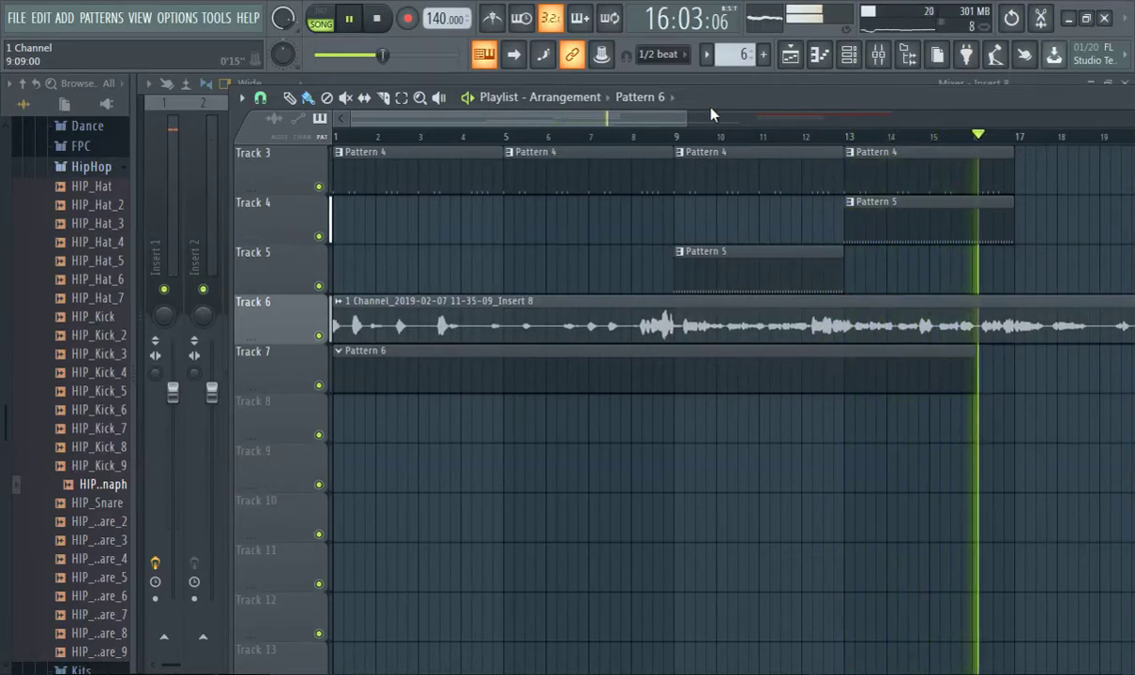
{"action": "left_click", "coordinate": [878, 54]}
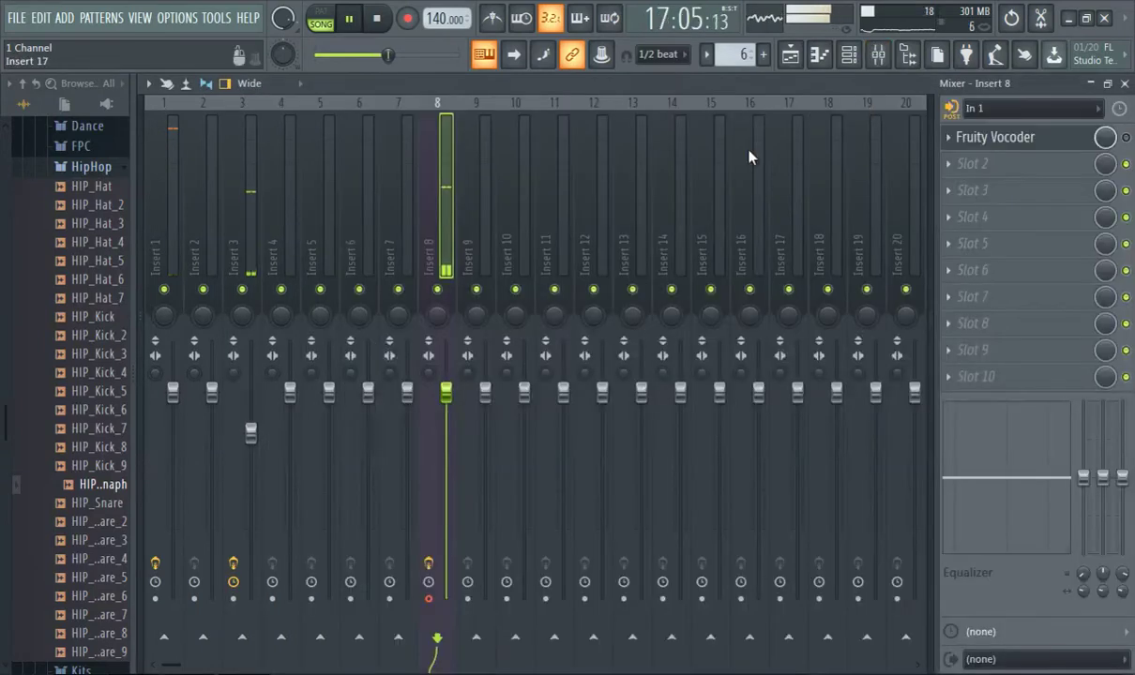
Disconnect input from Insert 8 and set Insert 14 to receive In 1
{"action": "left_click", "coordinate": [718, 187]}
{"action": "left_click", "coordinate": [448, 180]}
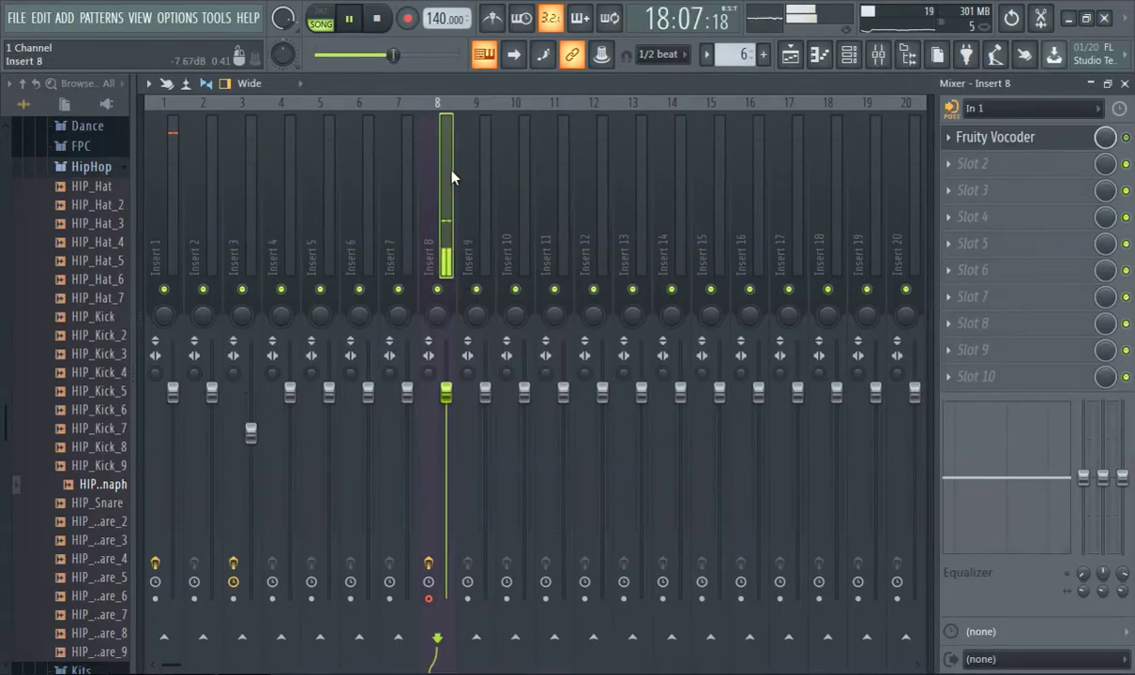
{"action": "left_click", "coordinate": [1027, 112]}
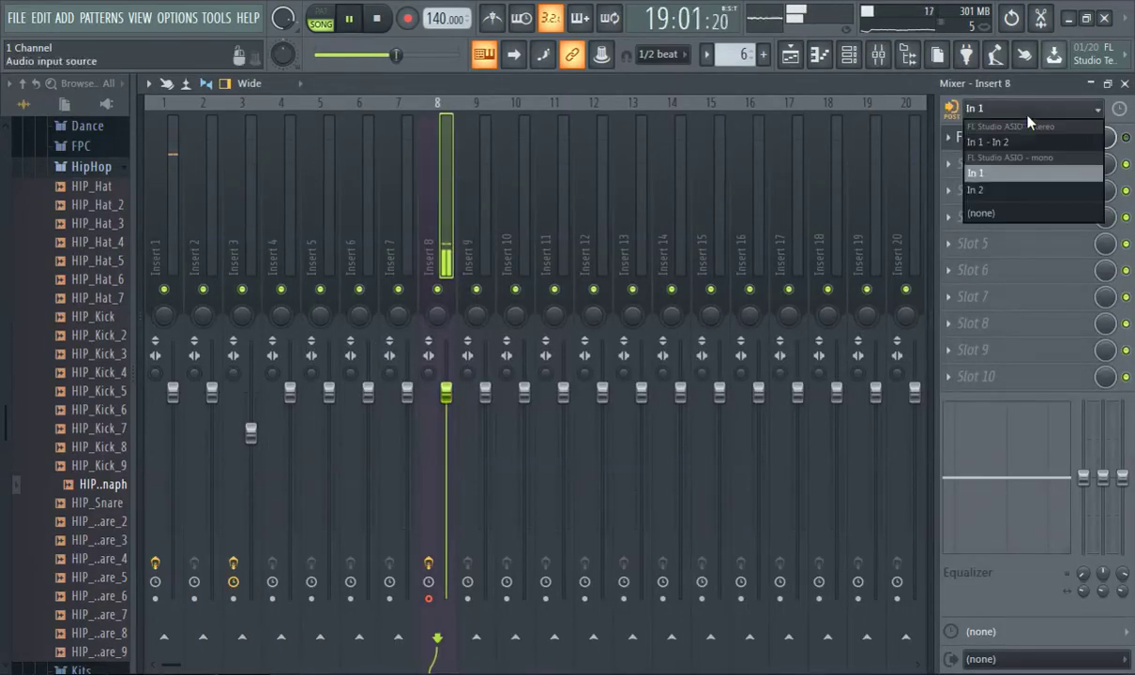
{"action": "left_click", "coordinate": [1002, 214]}
{"action": "key", "text": "Right"}
{"action": "key", "text": "Right"}
{"action": "key", "text": "Right"}
{"action": "key", "text": "Right"}
{"action": "key", "text": "Right"}
{"action": "key", "text": "Right"}
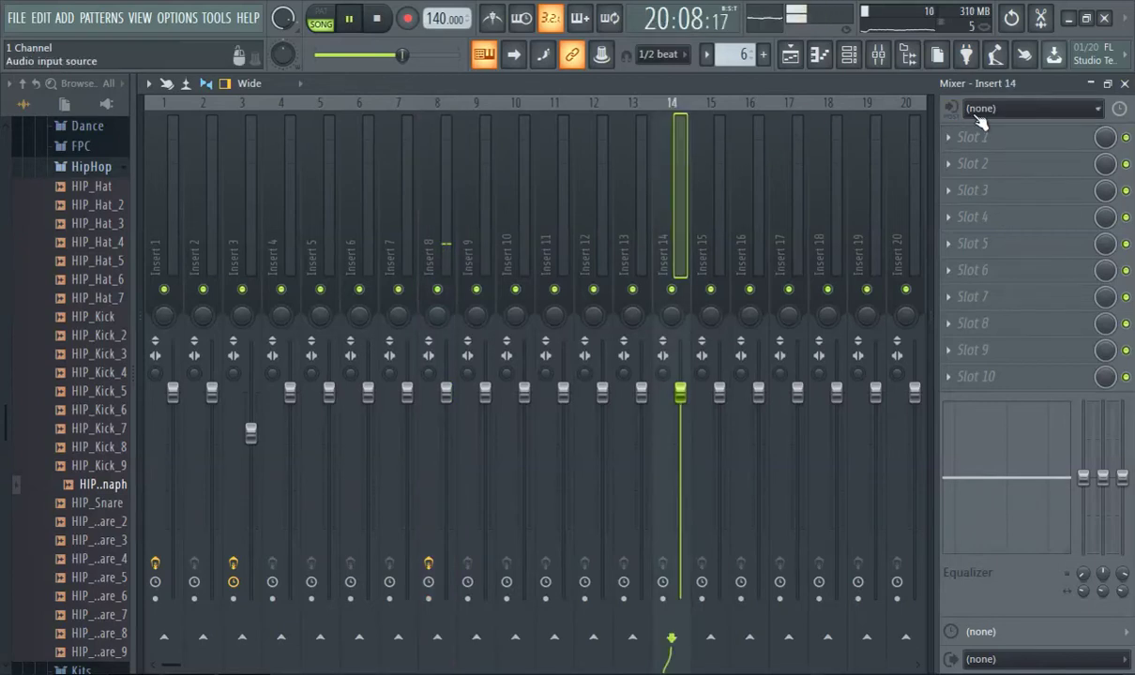
{"action": "left_click", "coordinate": [980, 111]}
{"action": "left_click", "coordinate": [1000, 177]}
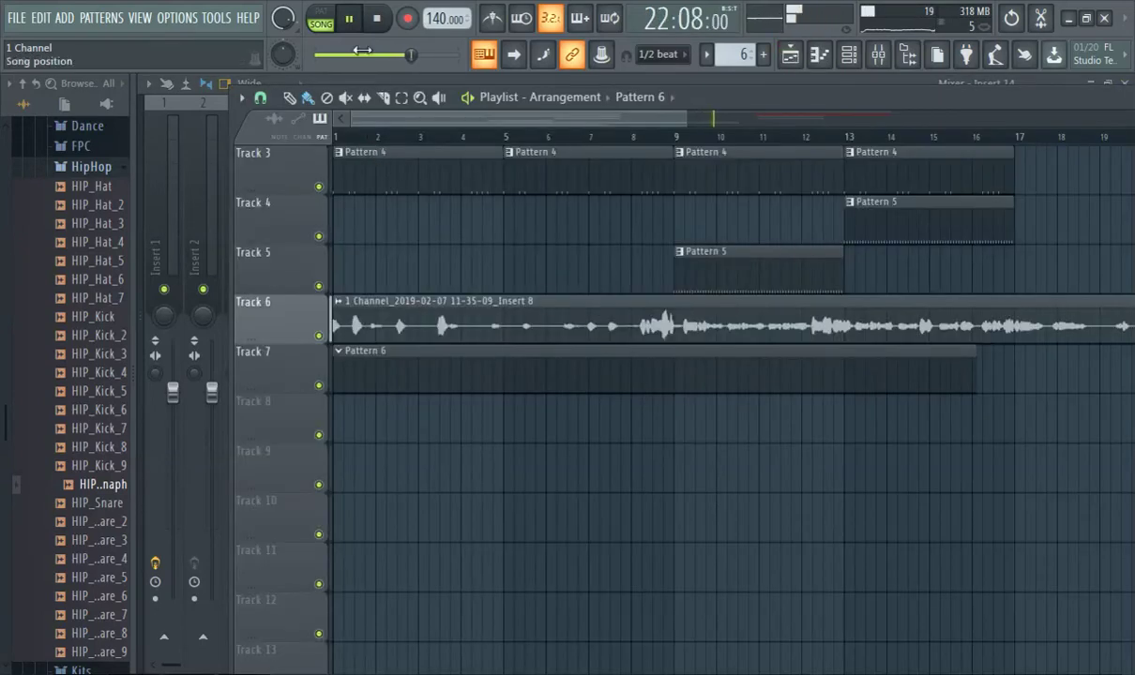
Load Fruity Vocoder on Insert 14 and start recording the second vocal take
{"action": "scroll", "coordinate": [647, 241], "scroll_direction": "down", "scroll_amount": 2}
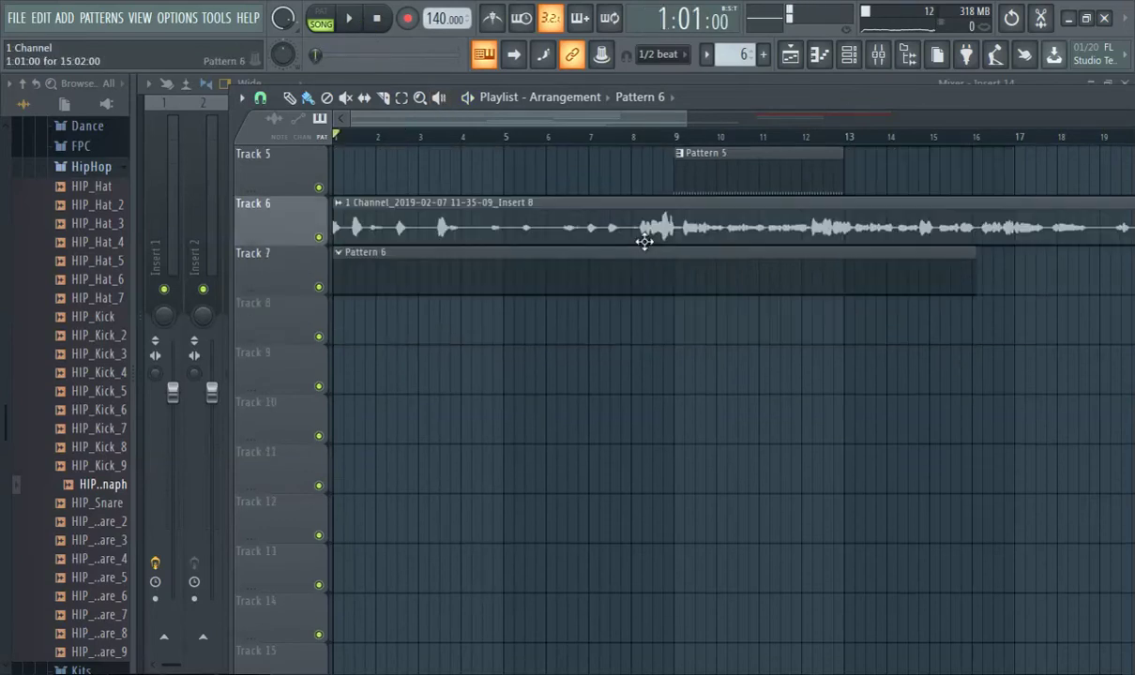
{"action": "key", "text": "F9"}
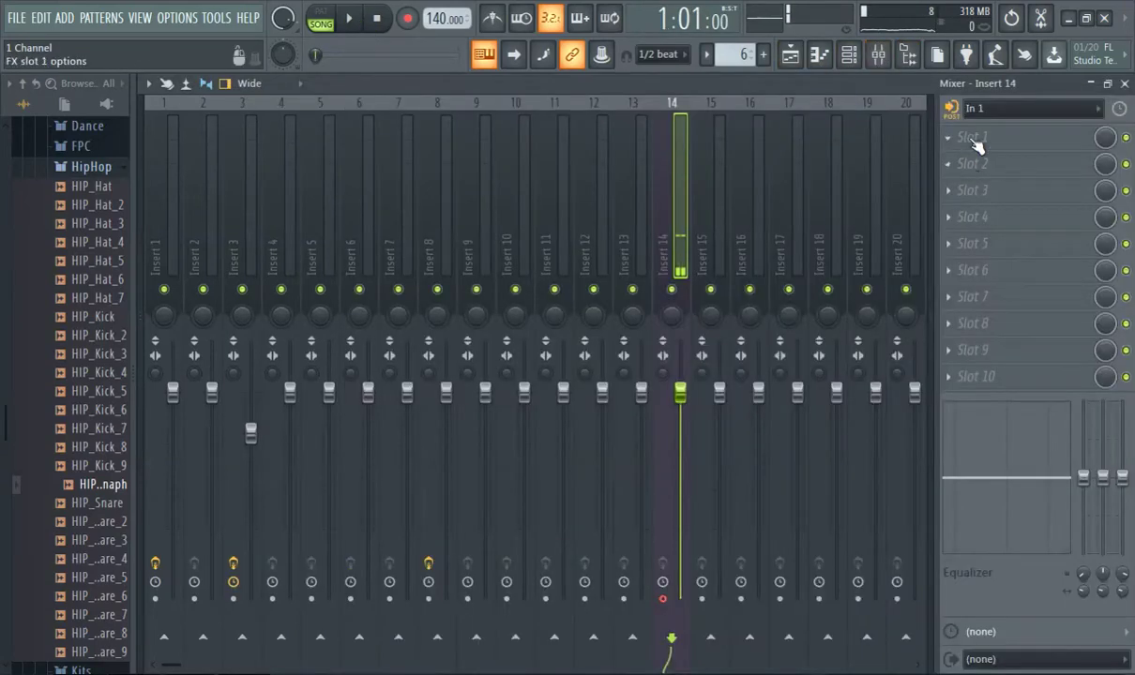
{"action": "left_click", "coordinate": [976, 140]}
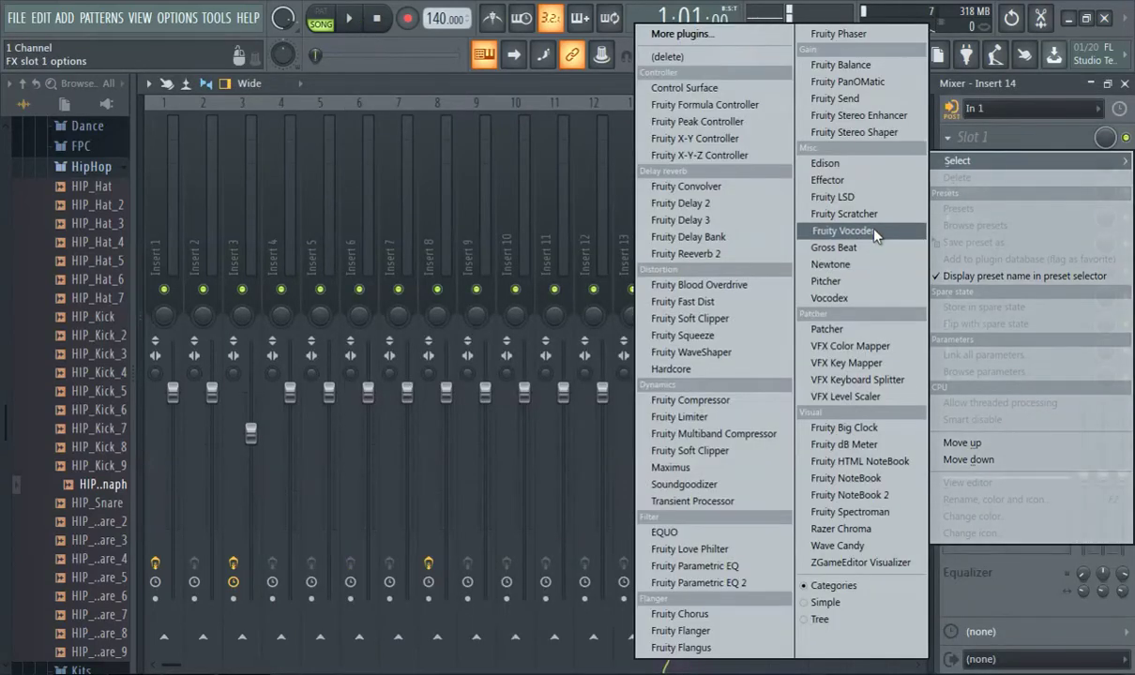
{"action": "left_click", "coordinate": [838, 230]}
{"action": "left_click", "coordinate": [791, 57]}
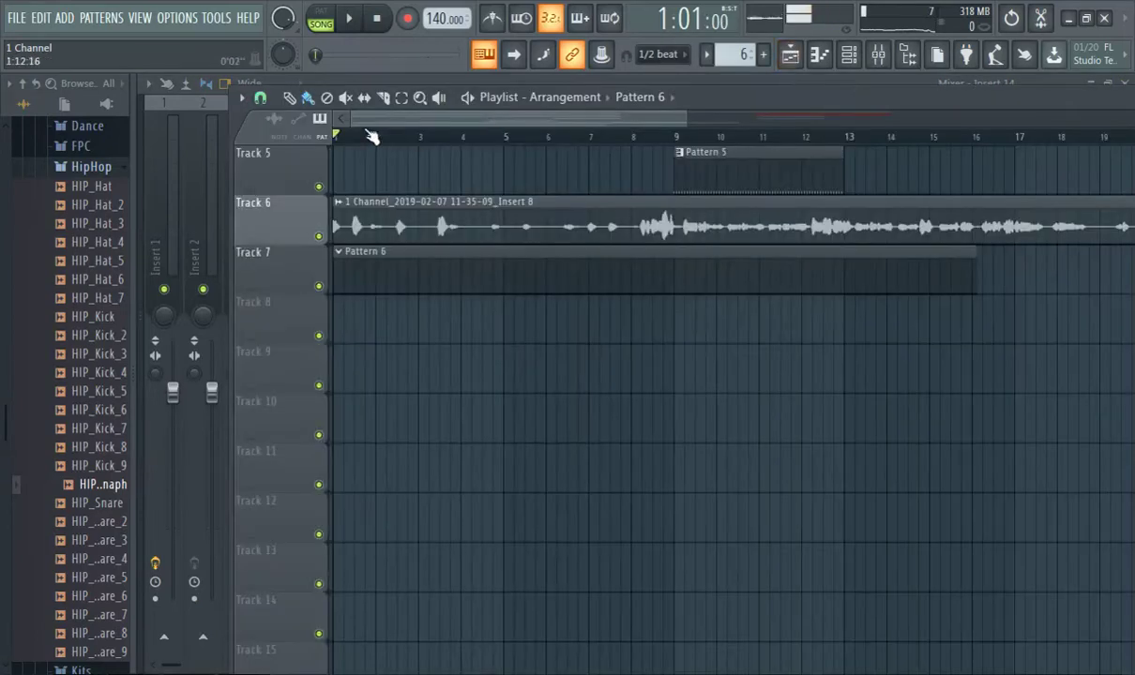
{"action": "left_click", "coordinate": [349, 23]}
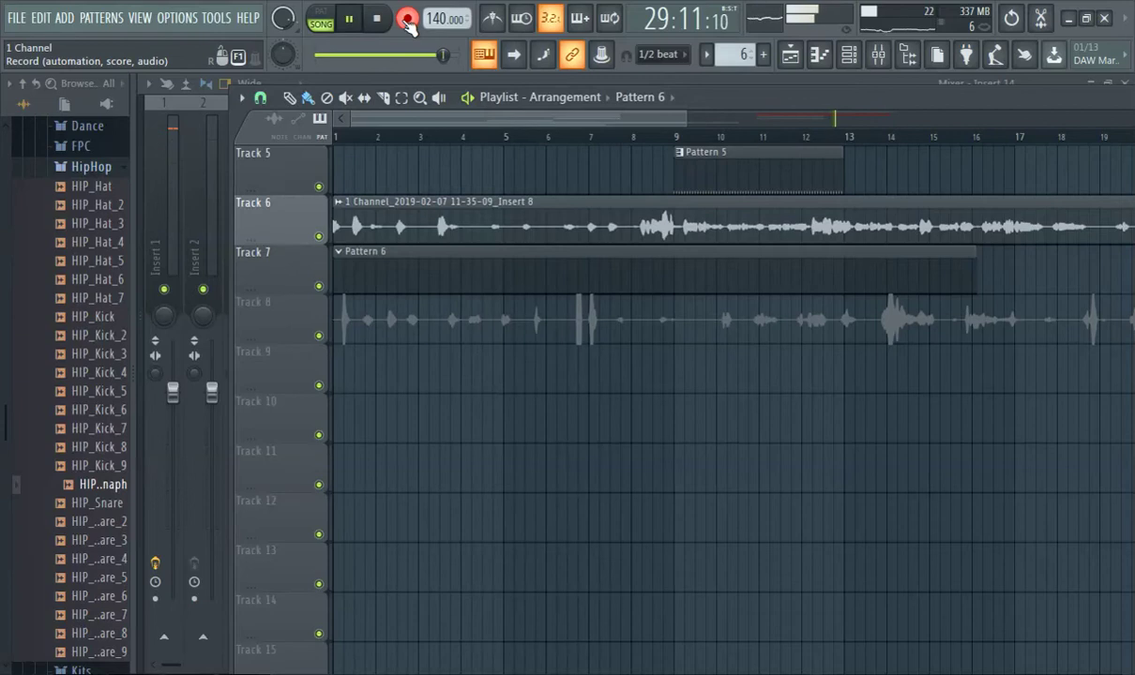
Stop recording once the second vocal take on Track 8 is finished
{"action": "left_click", "coordinate": [407, 21]}
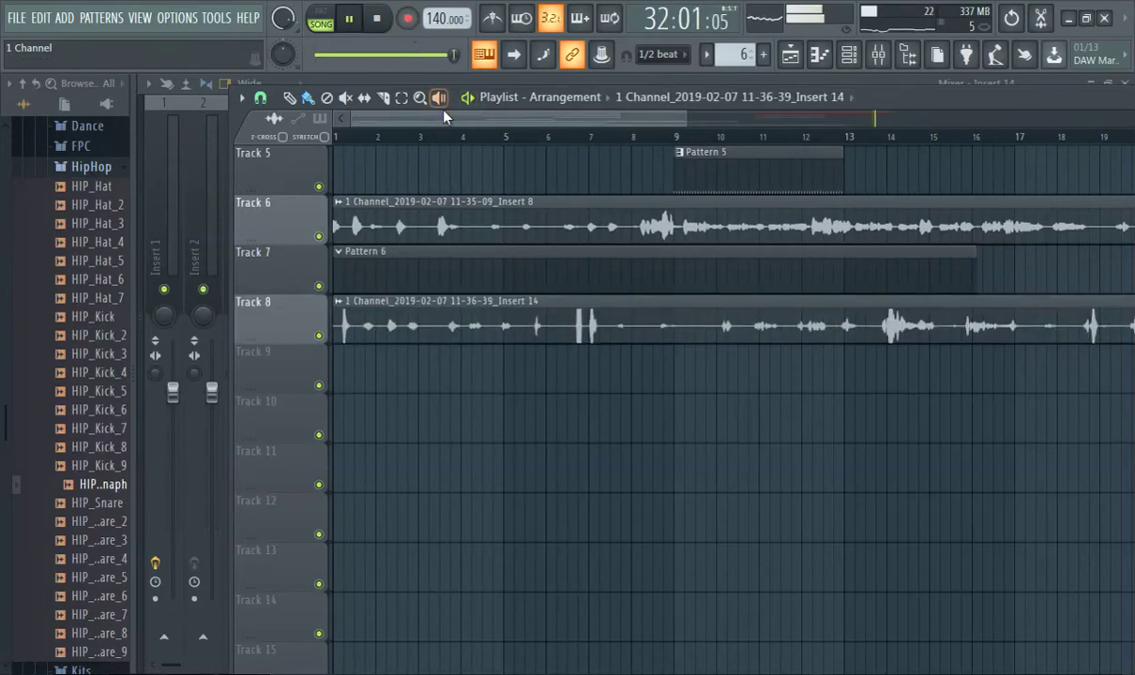
Set mixer Insert 14's audio input to (none)
{"action": "left_click", "coordinate": [878, 53]}
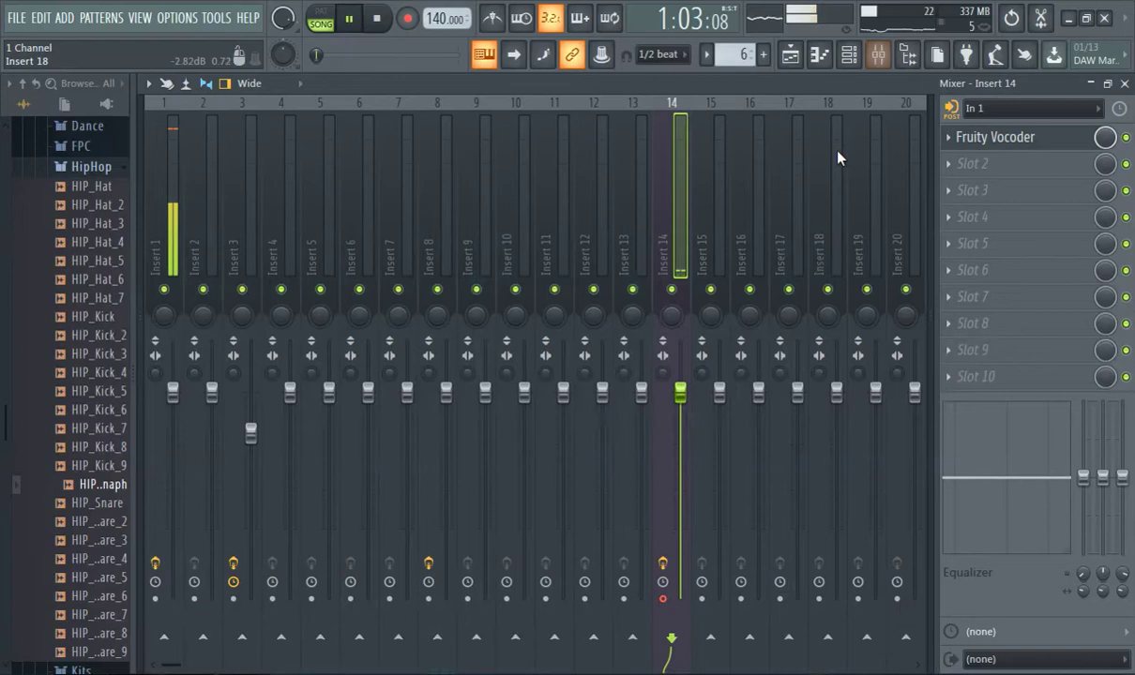
{"action": "left_click", "coordinate": [1012, 110]}
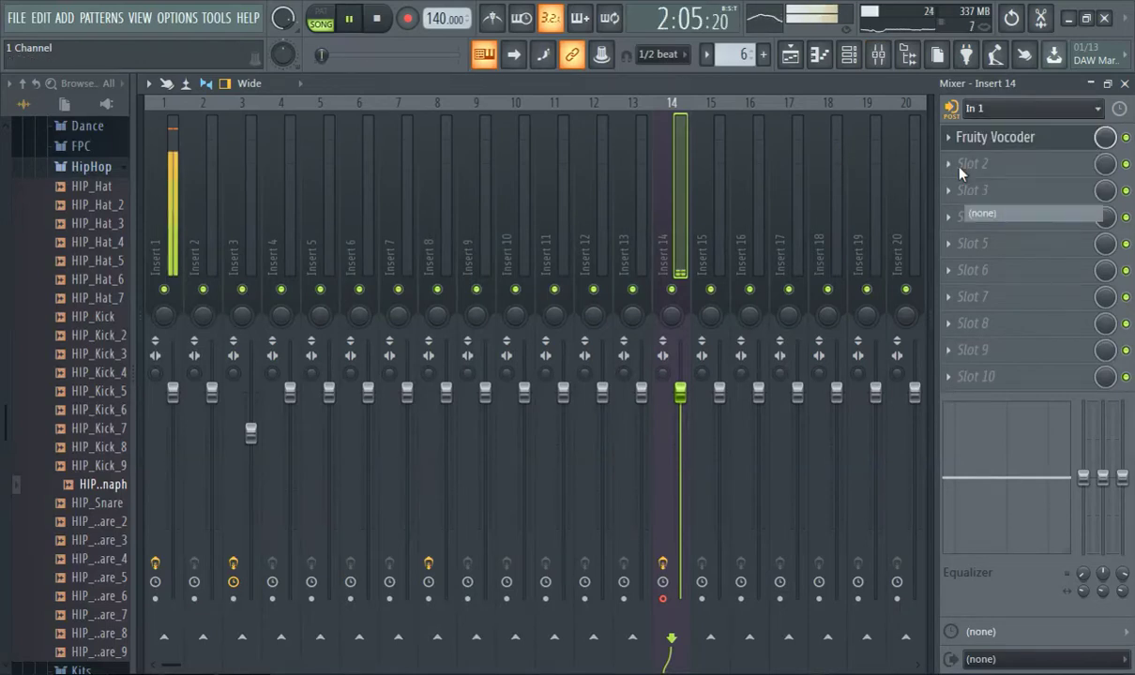
{"action": "left_click", "coordinate": [994, 203]}
Play the arrangement back in the Playlist and pause it near bar 30
{"action": "left_click", "coordinate": [790, 53]}
{"action": "scroll", "coordinate": [486, 235], "scroll_direction": "up", "scroll_amount": 4}
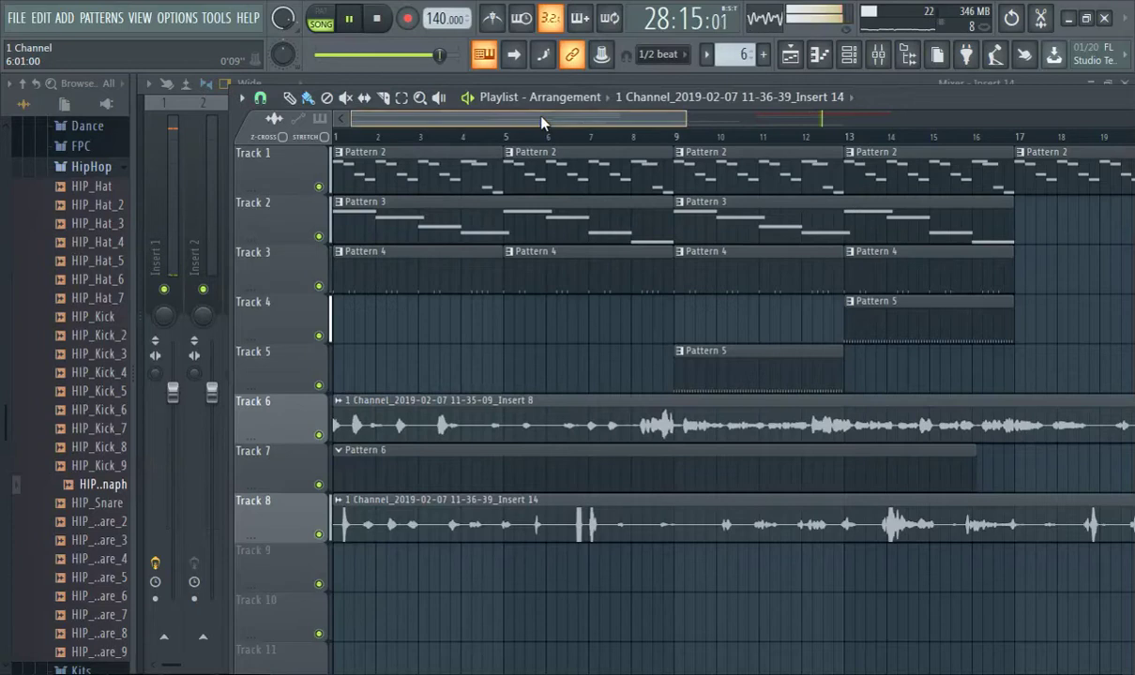
{"action": "left_click", "coordinate": [356, 22]}
Delete Pattern 2 after bar 29, end Pattern 3 at bar 29, and cut Track 8's vocal there
{"action": "right_click", "coordinate": [806, 167]}
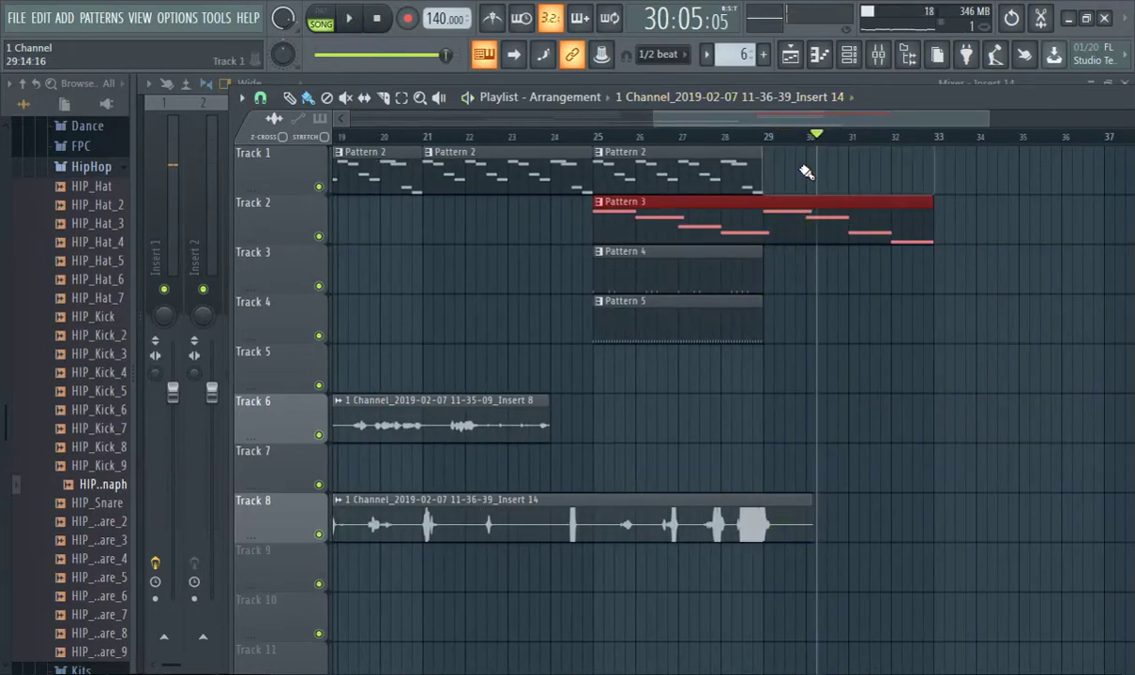
{"action": "left_click_drag", "start_coordinate": [936, 222], "coordinate": [755, 222]}
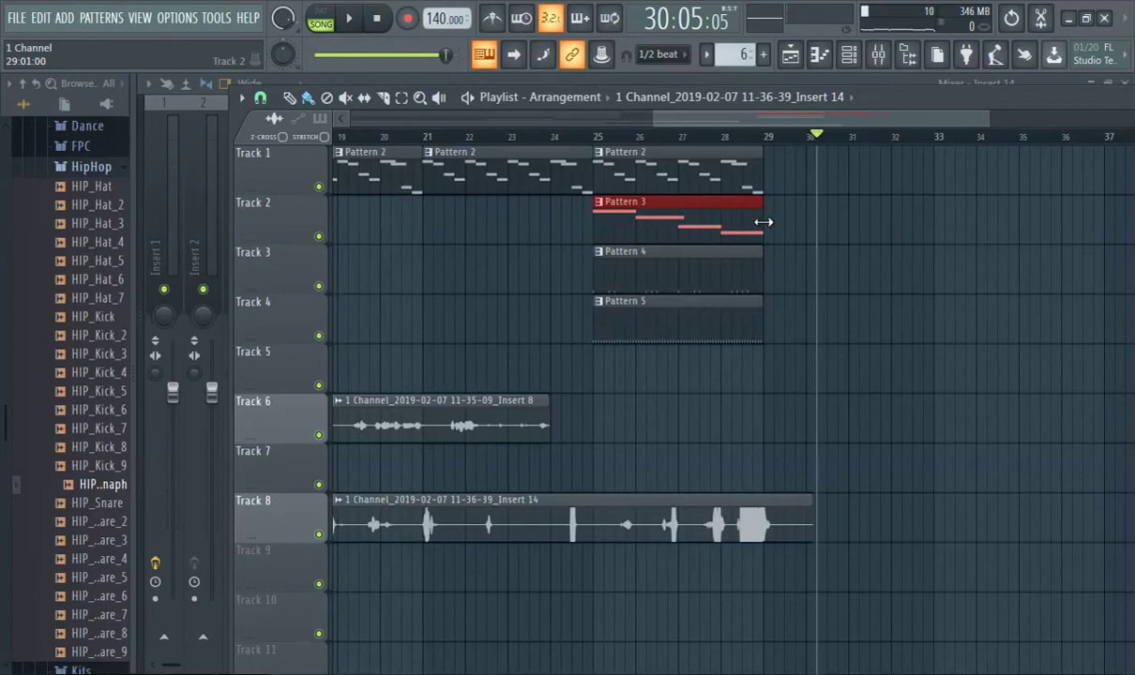
{"action": "left_click", "coordinate": [383, 97]}
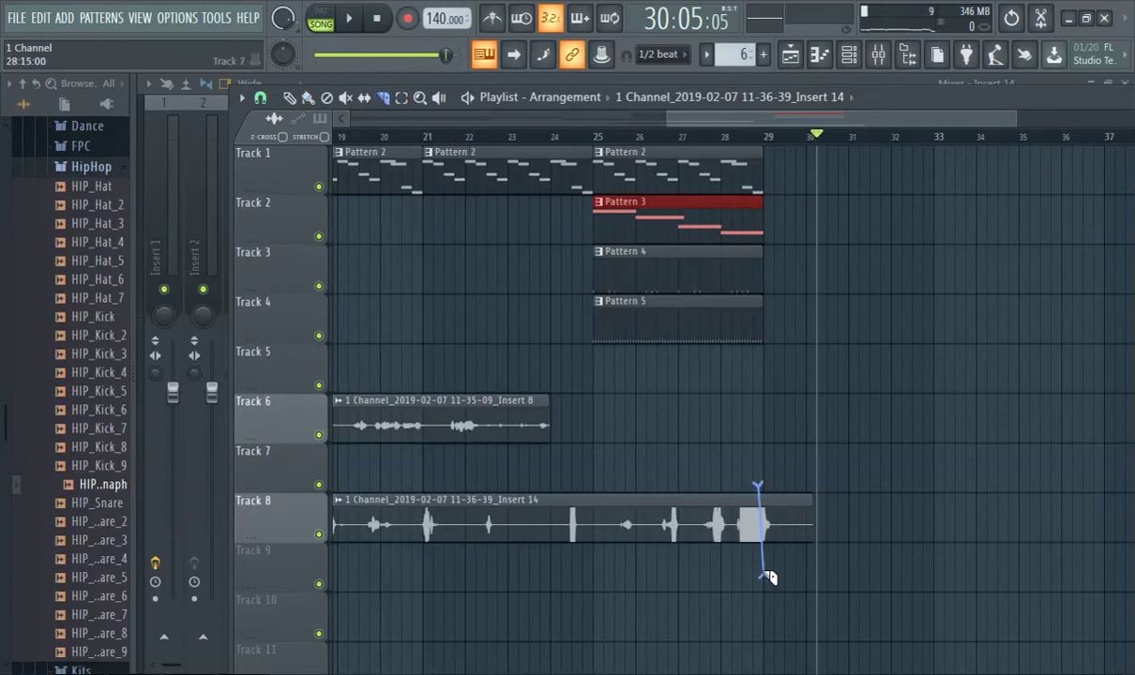
{"action": "left_click_drag", "start_coordinate": [767, 577], "coordinate": [753, 465]}
{"action": "left_click_drag", "start_coordinate": [766, 582], "coordinate": [765, 566]}
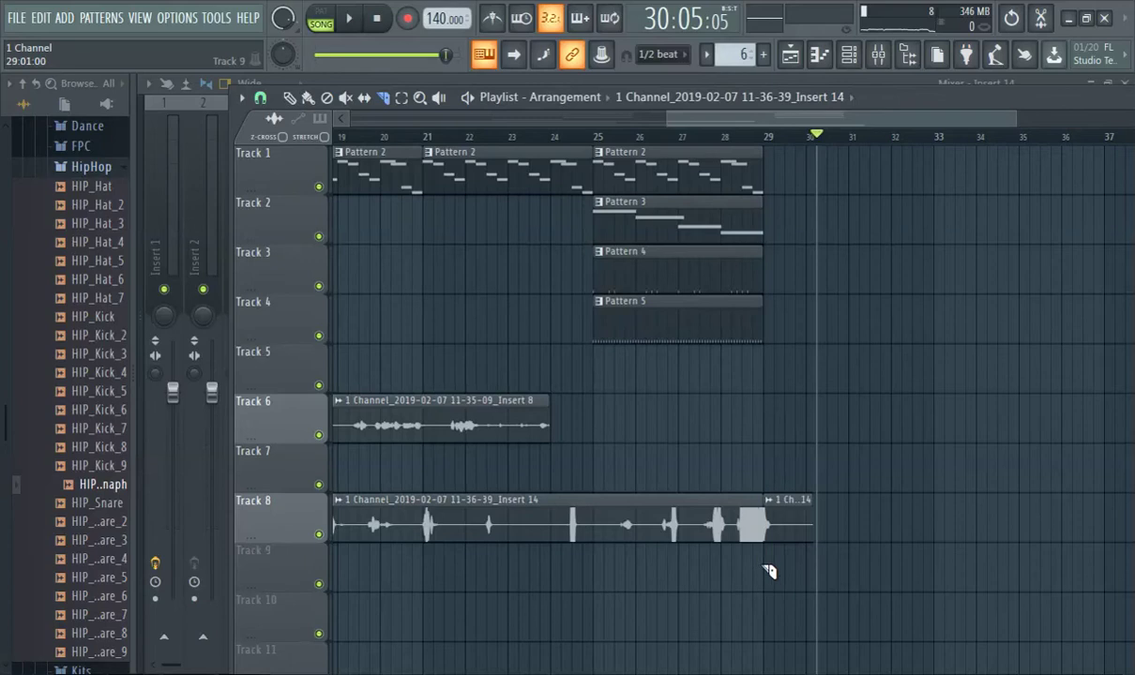
{"action": "left_click", "coordinate": [289, 97]}
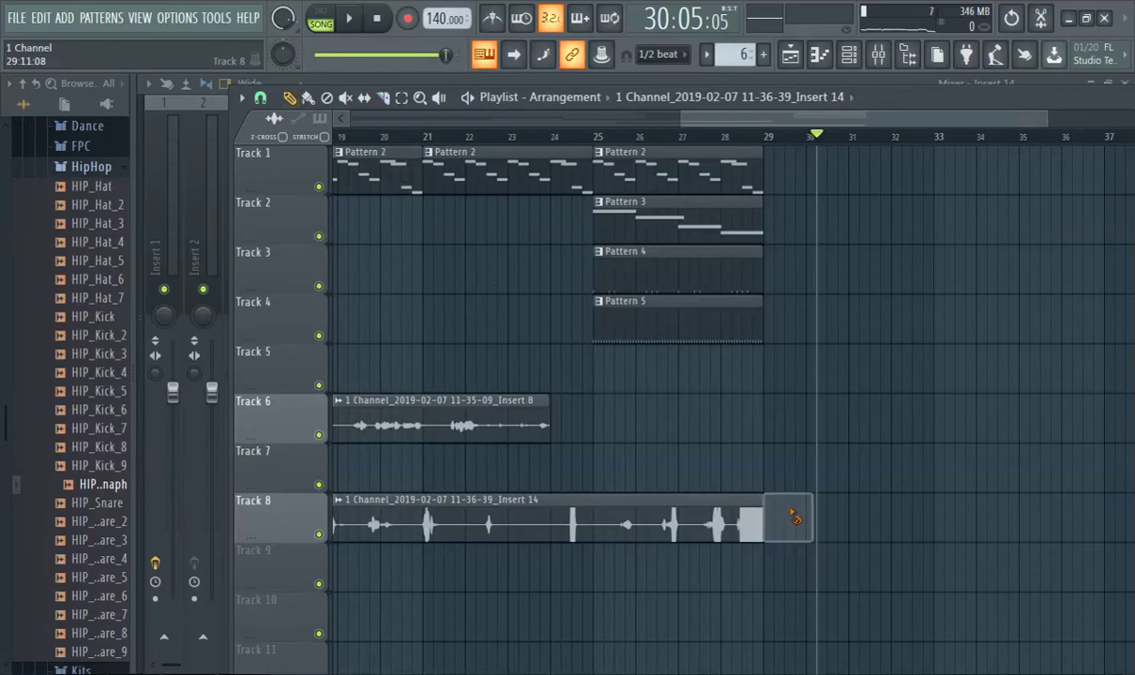
{"action": "right_click", "coordinate": [788, 522]}
Export the song as 'rap beat x' with MP3 selected and WAV deselected
{"action": "left_click", "coordinate": [17, 18]}
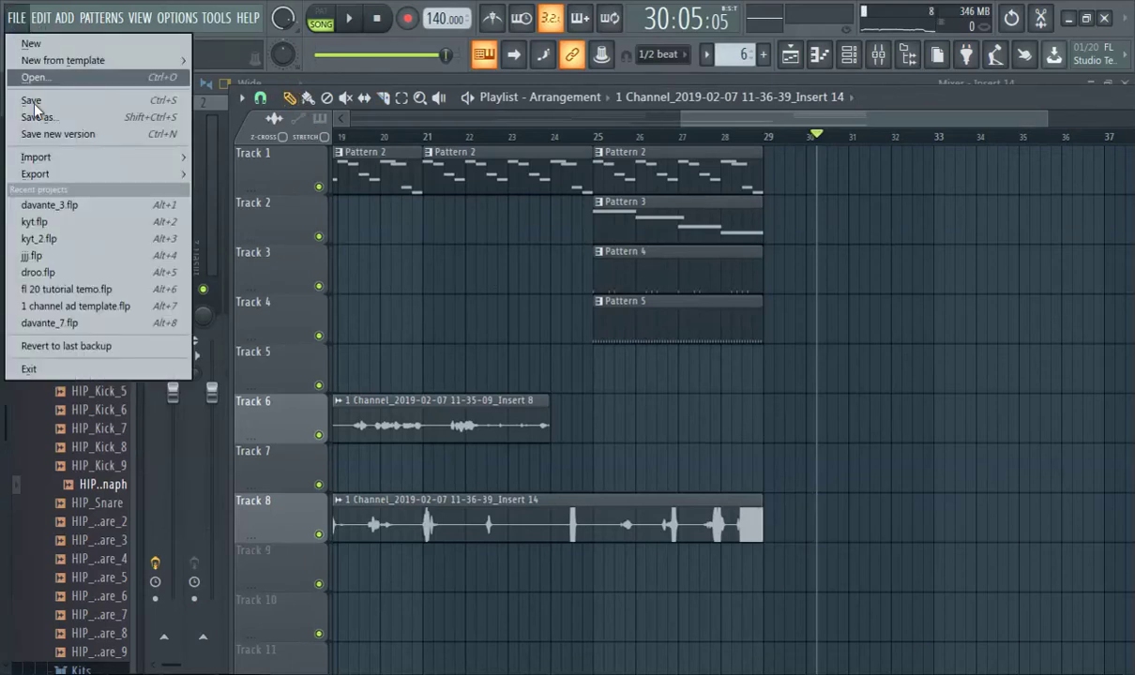
{"action": "mouse_move", "coordinate": [113, 175]}
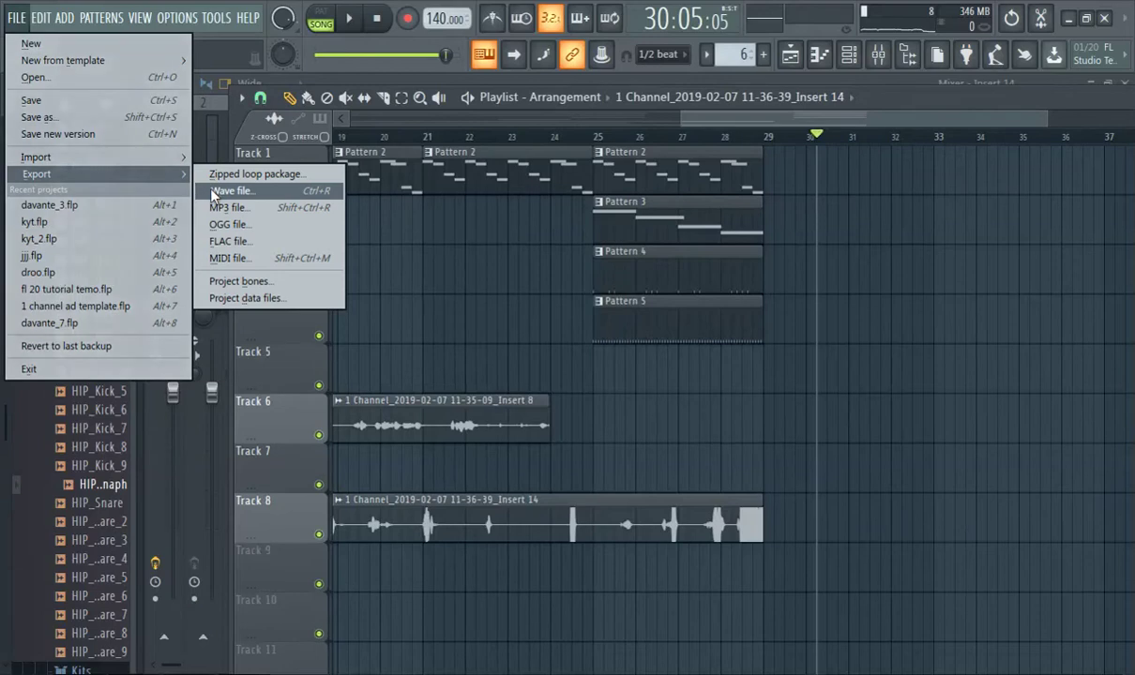
{"action": "left_click", "coordinate": [208, 185]}
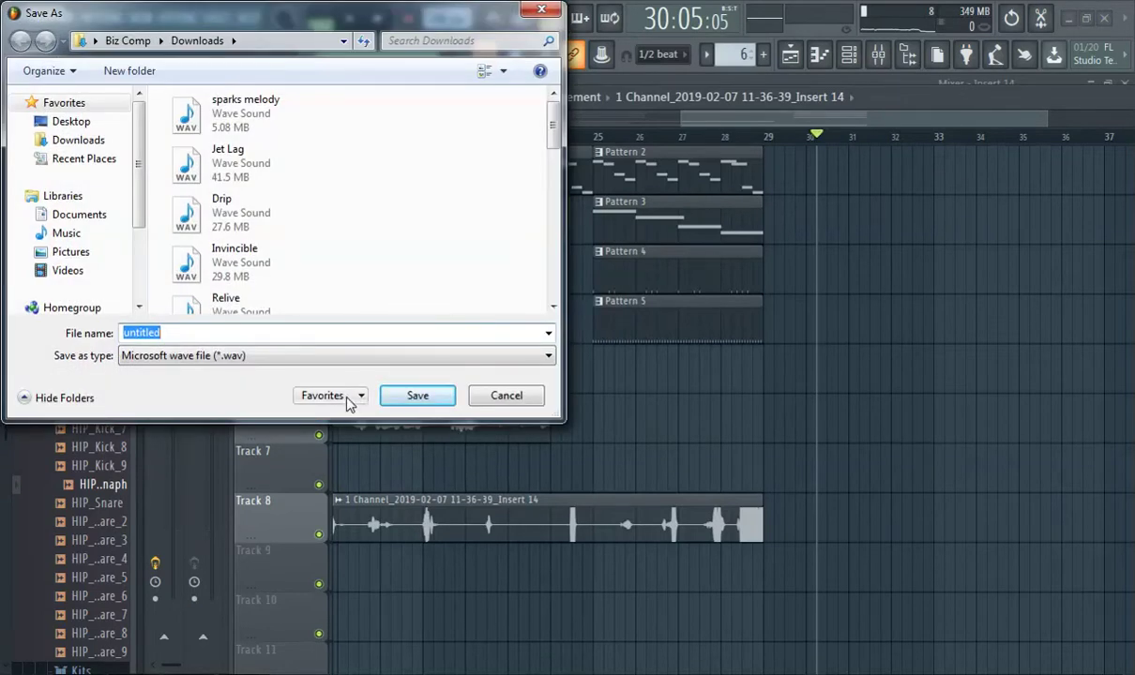
{"action": "type", "text": "ra"}
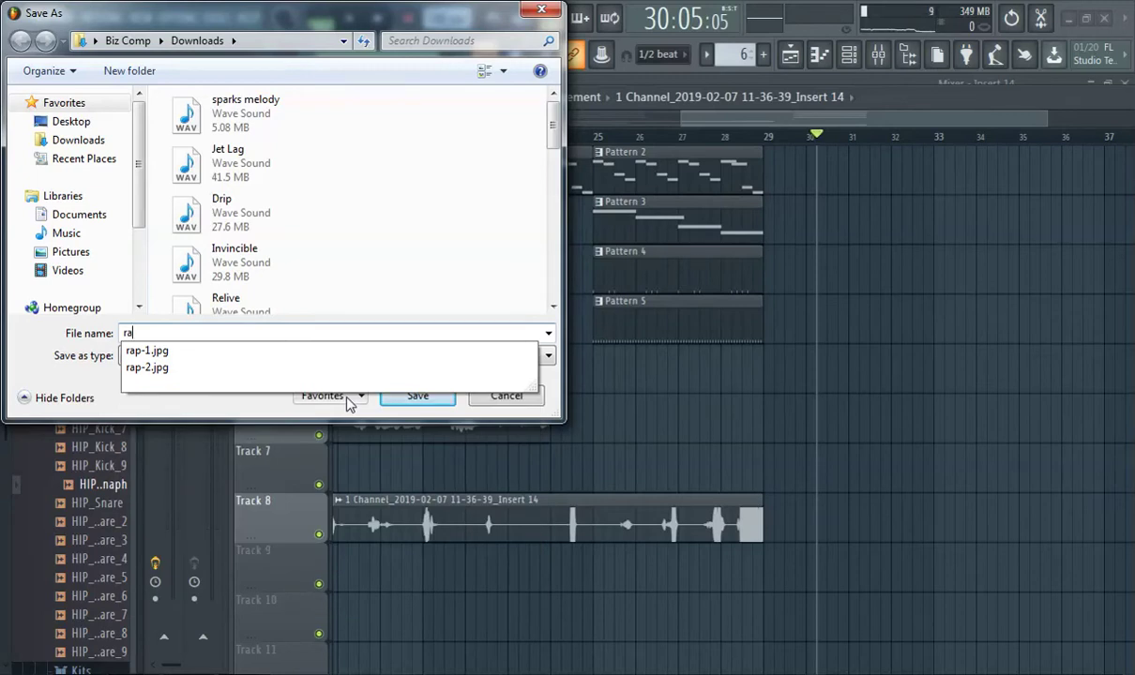
{"action": "key", "text": "BackSpace"}
{"action": "key", "text": "BackSpace"}
{"action": "type", "text": "rap beat x"}
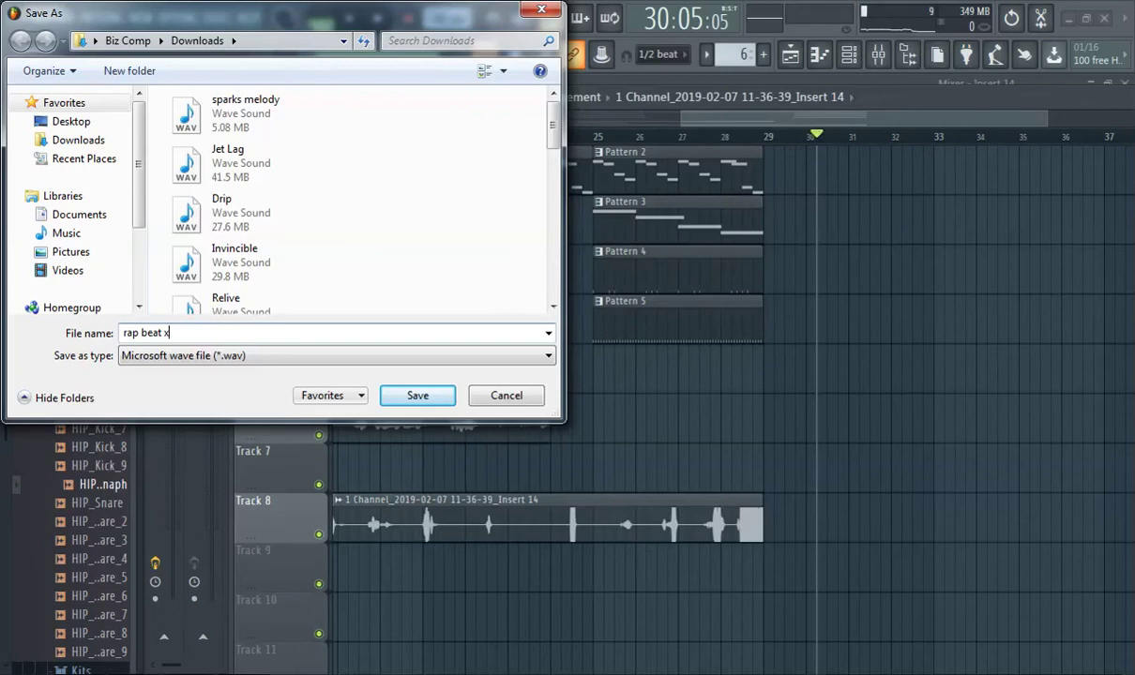
{"action": "key", "text": "Return"}
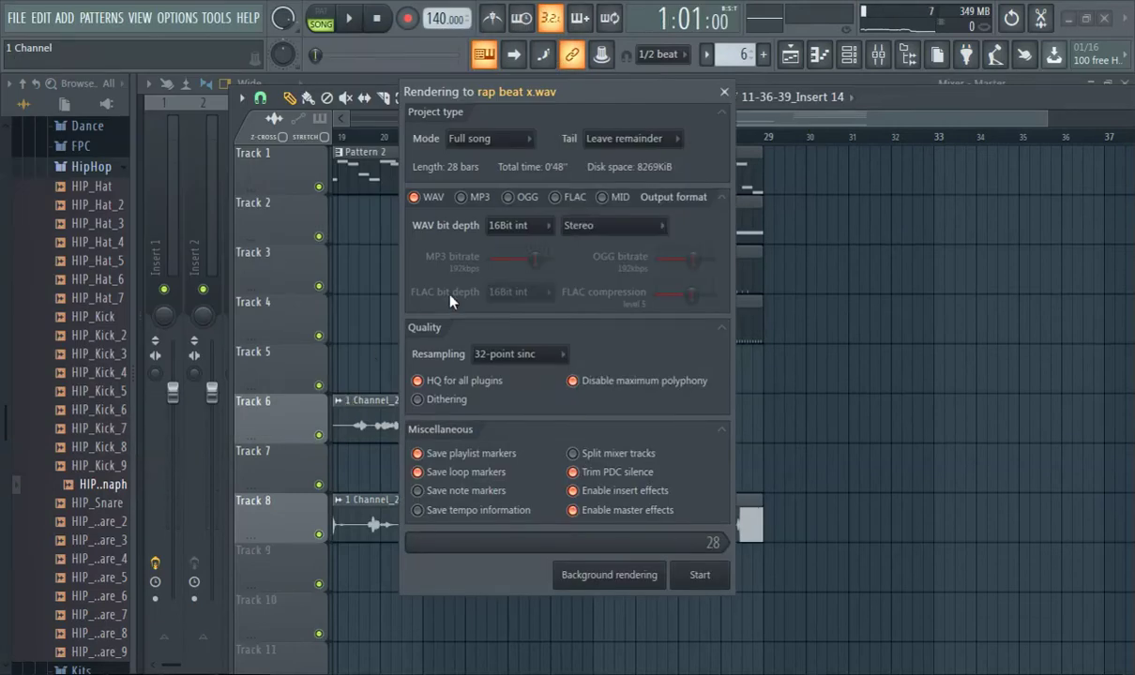
{"action": "left_click", "coordinate": [461, 197]}
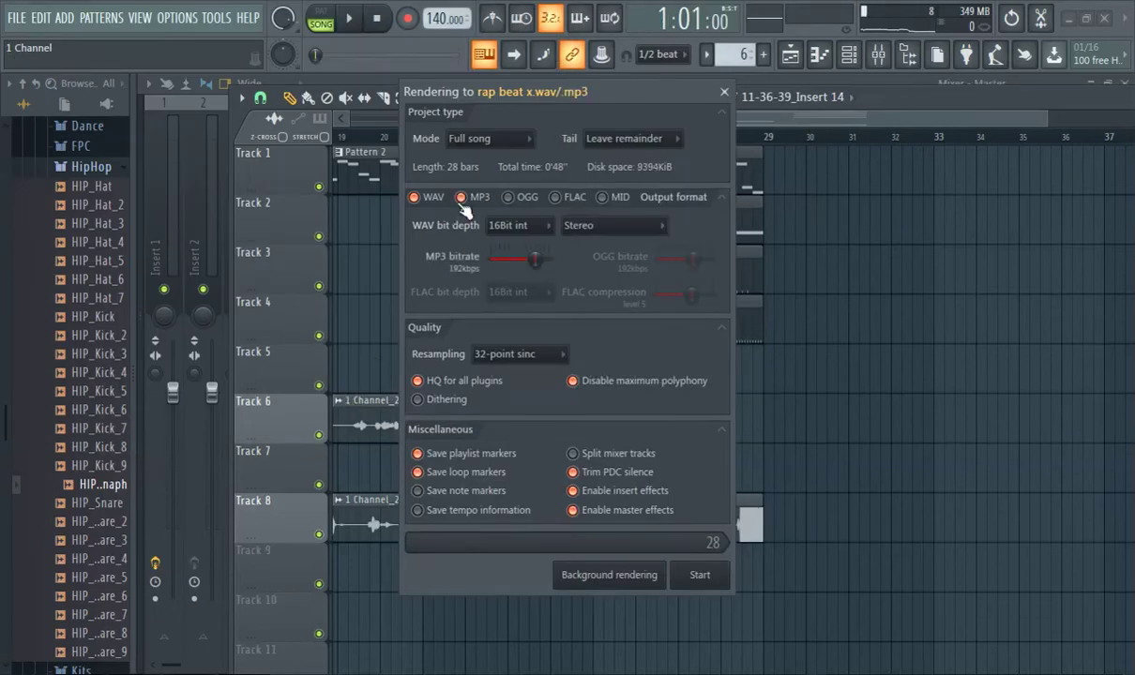
{"action": "left_click", "coordinate": [427, 199]}
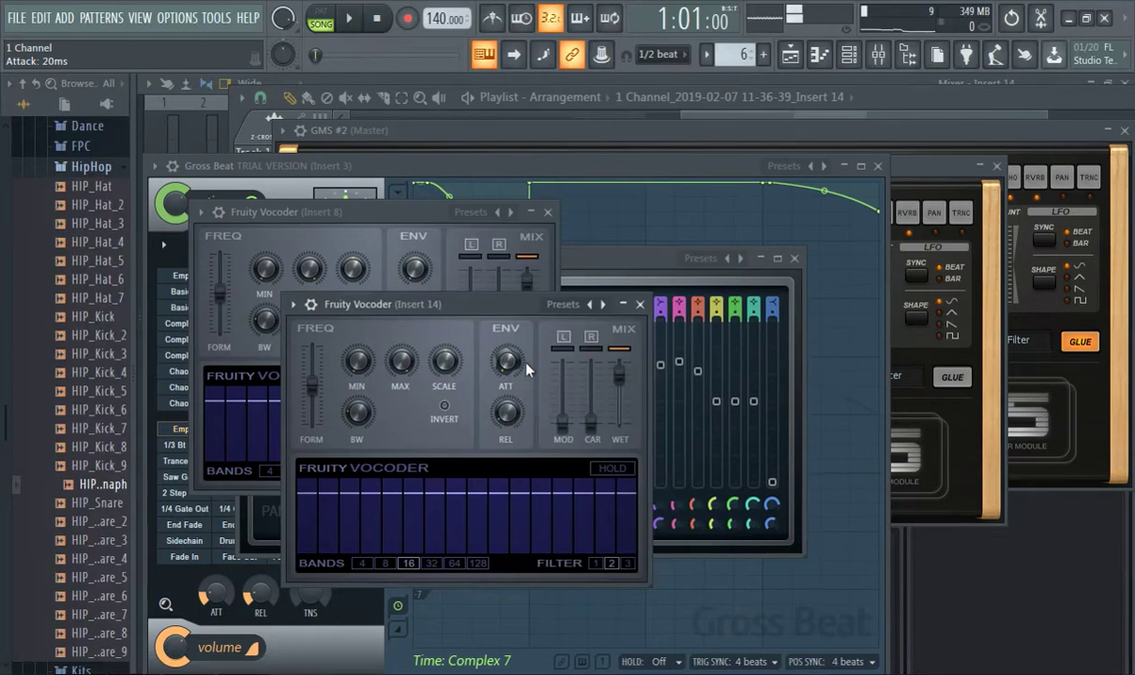
Start an MP3 export of the song named 'stu 2'
{"action": "left_click", "coordinate": [15, 17]}
{"action": "mouse_move", "coordinate": [56, 174]}
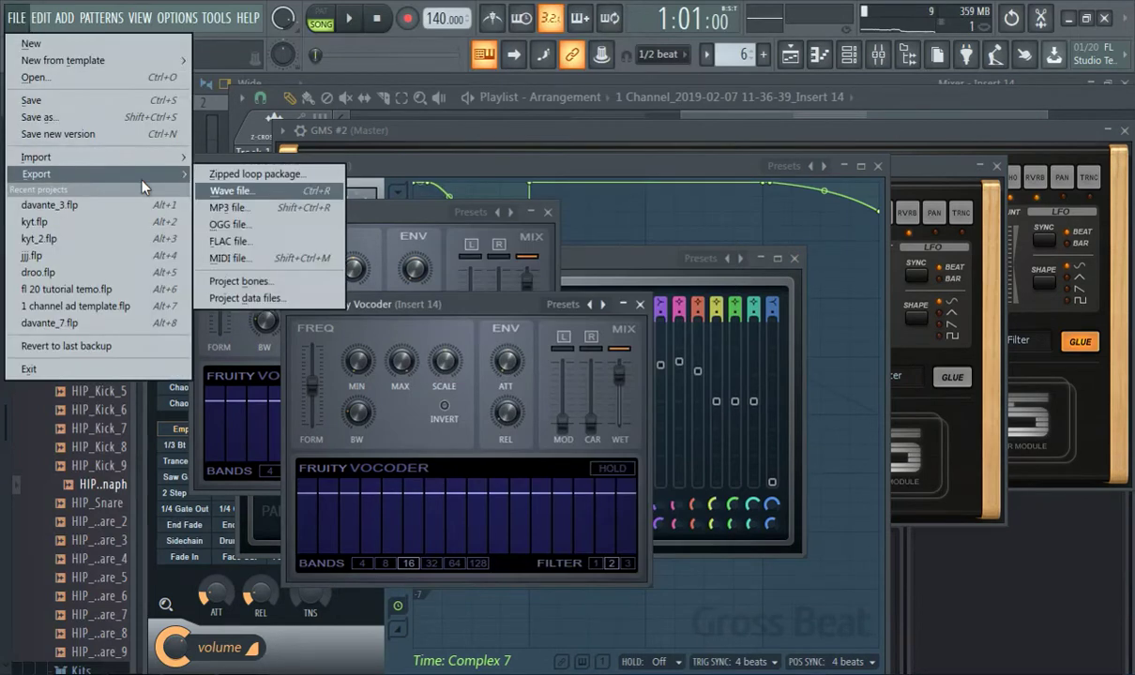
{"action": "left_click", "coordinate": [257, 207]}
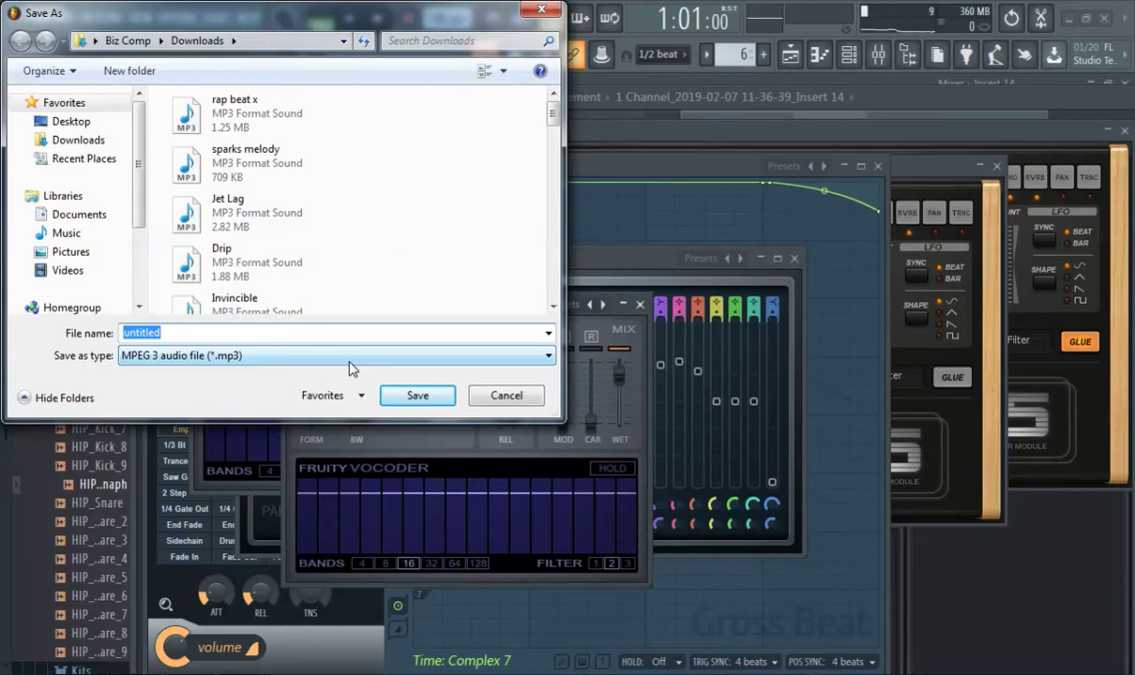
{"action": "type", "text": "stu 2"}
{"action": "key", "text": "Return"}
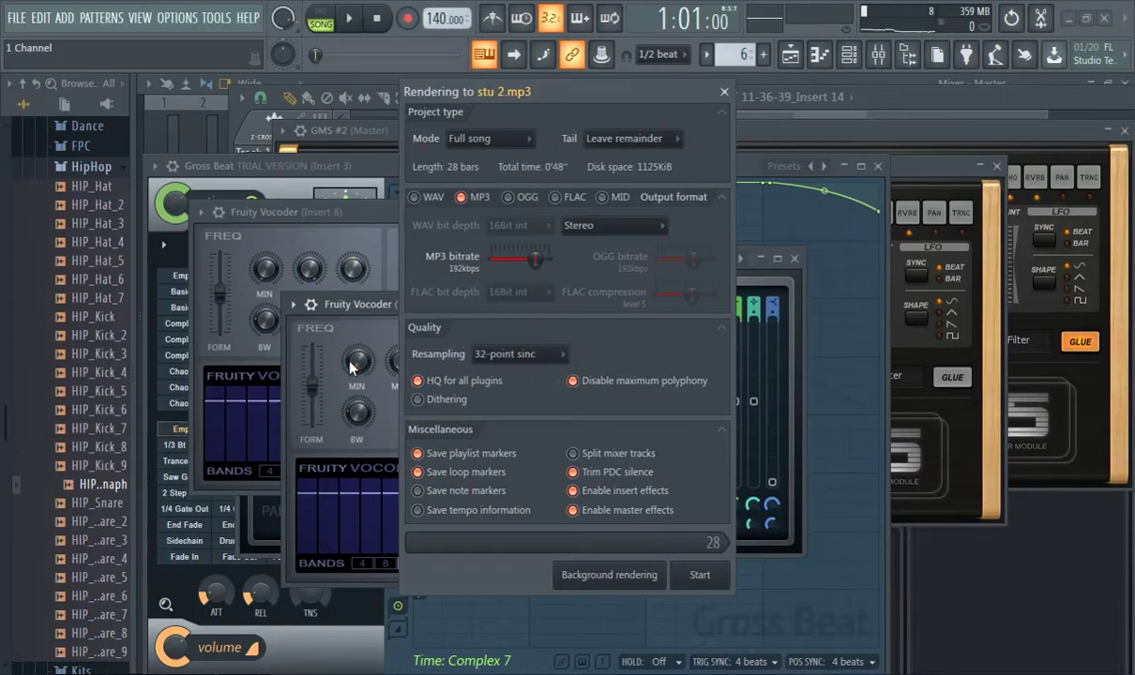
Set 512-point sinc resampling, Cut remainder tail, stereo output, and include master effects
{"action": "left_click", "coordinate": [527, 353]}
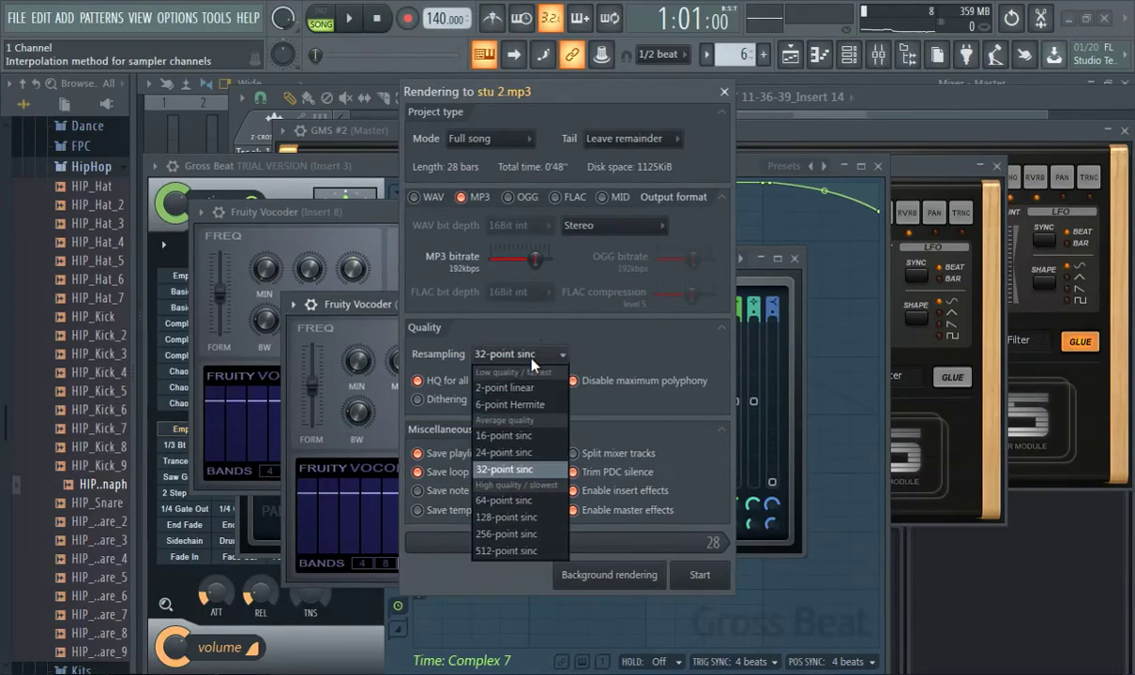
{"action": "left_click", "coordinate": [526, 552]}
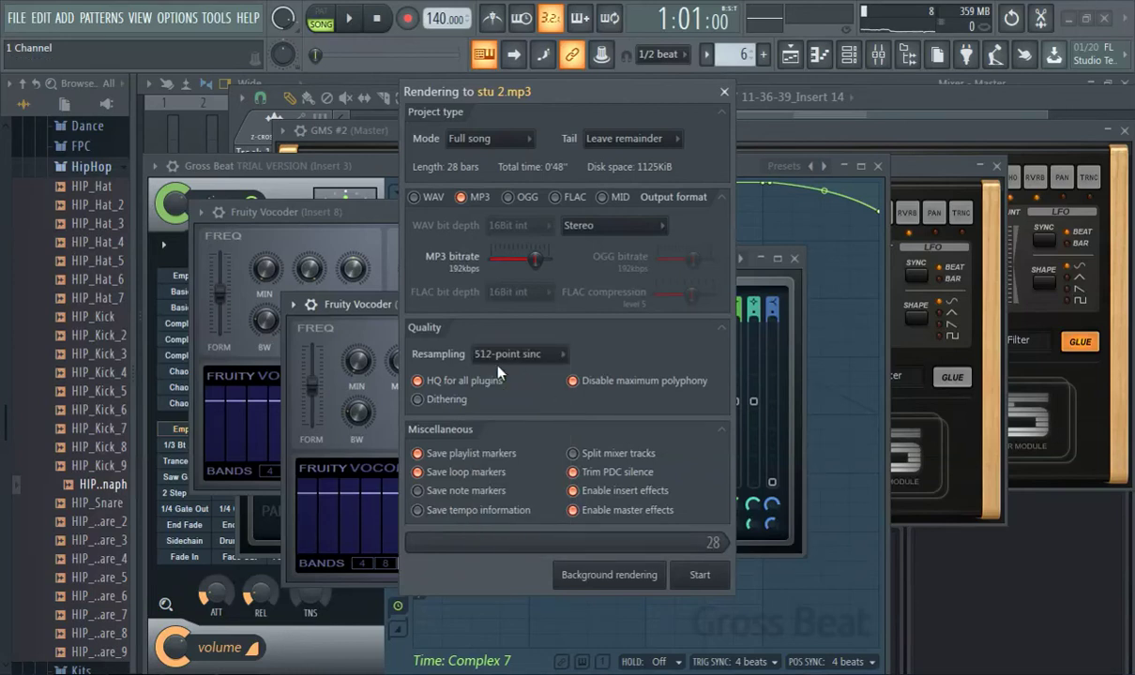
{"action": "left_click", "coordinate": [624, 141]}
{"action": "left_click", "coordinate": [624, 156]}
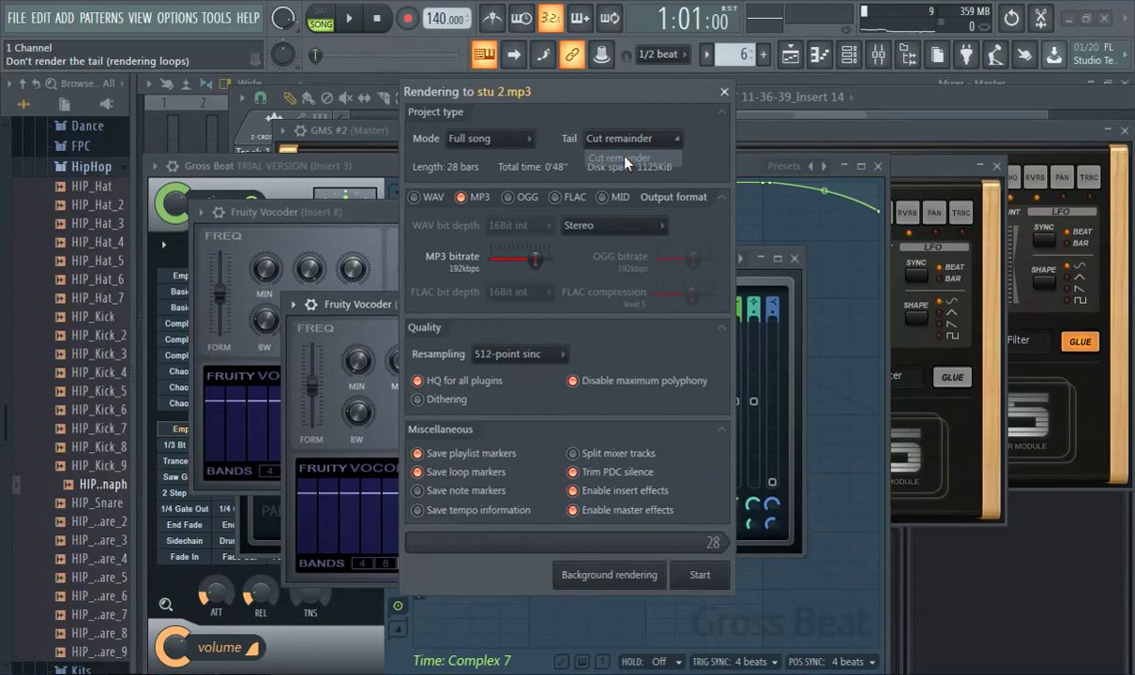
{"action": "left_click", "coordinate": [615, 226]}
{"action": "left_click", "coordinate": [619, 230]}
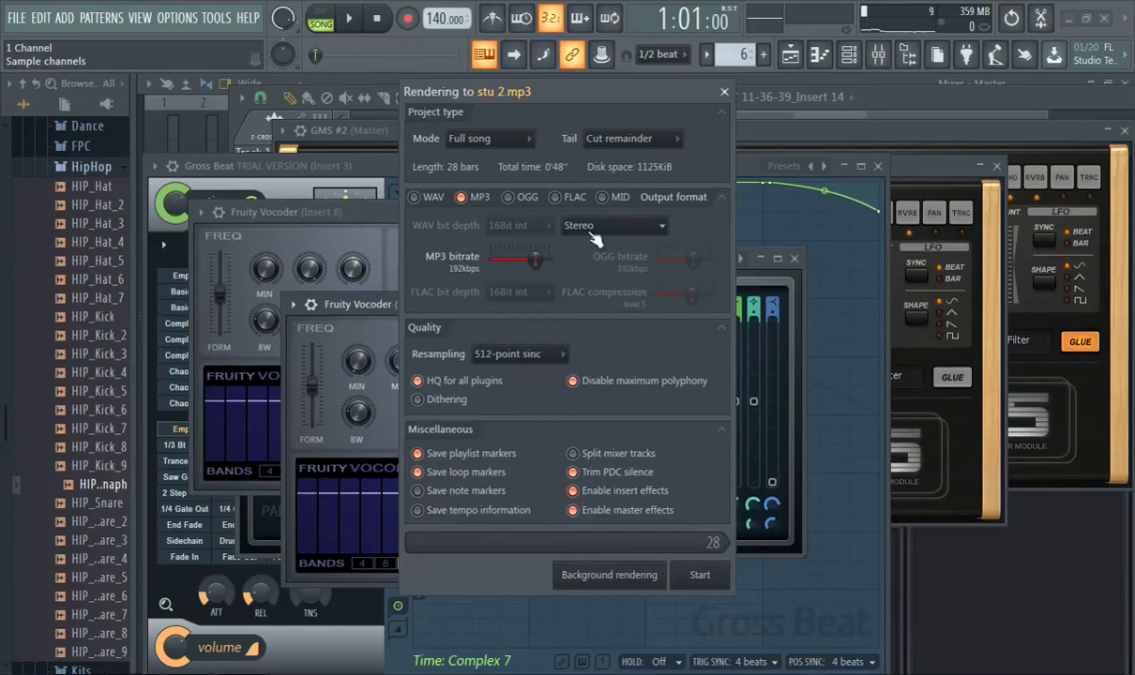
{"action": "left_click", "coordinate": [600, 226]}
{"action": "left_click", "coordinate": [592, 292]}
{"action": "left_click", "coordinate": [572, 509]}
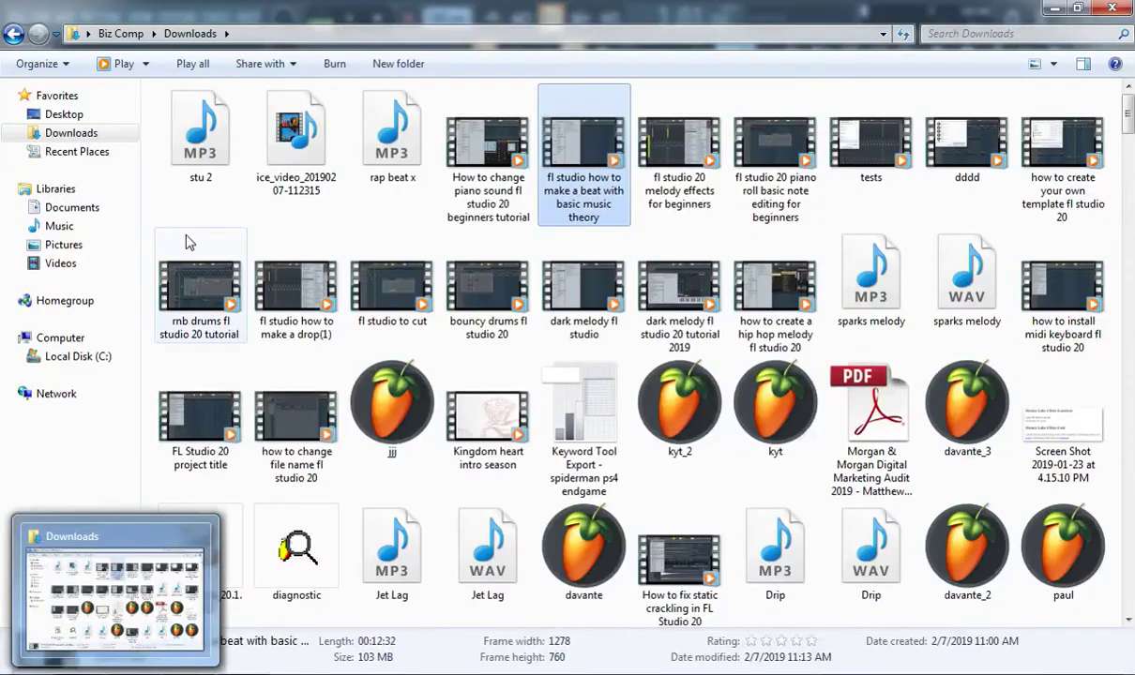
Play stu 2.mp3 from Downloads in Windows Media Player
{"action": "left_click", "coordinate": [188, 141]}
{"action": "right_click", "coordinate": [173, 134]}
{"action": "left_click", "coordinate": [227, 150]}
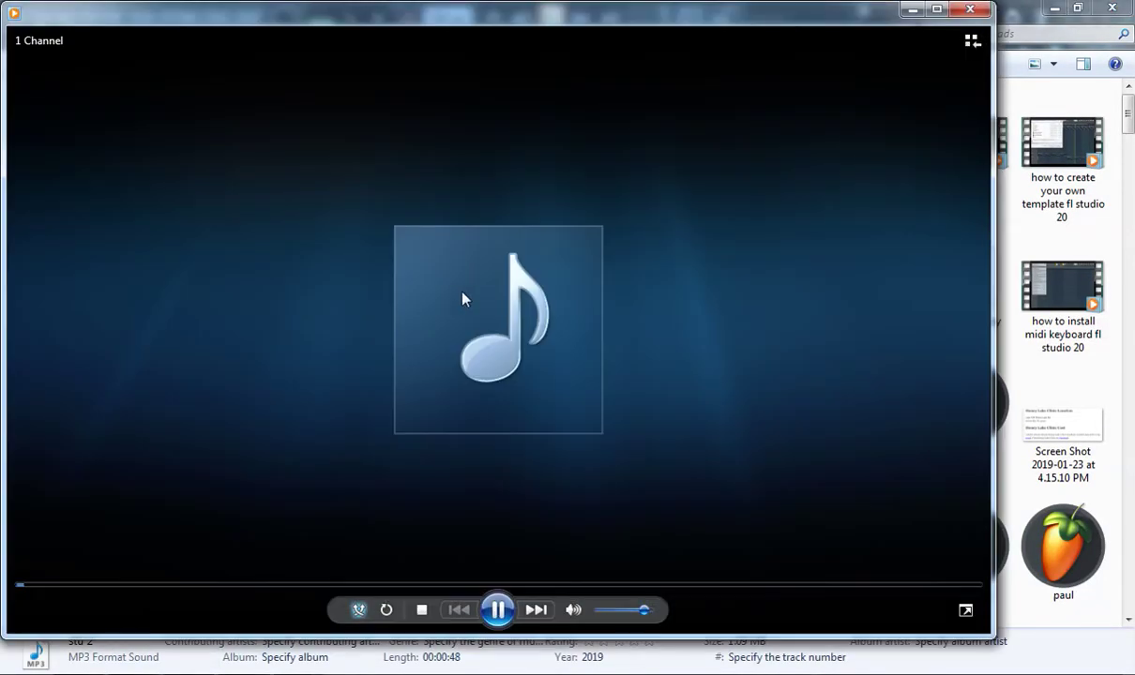